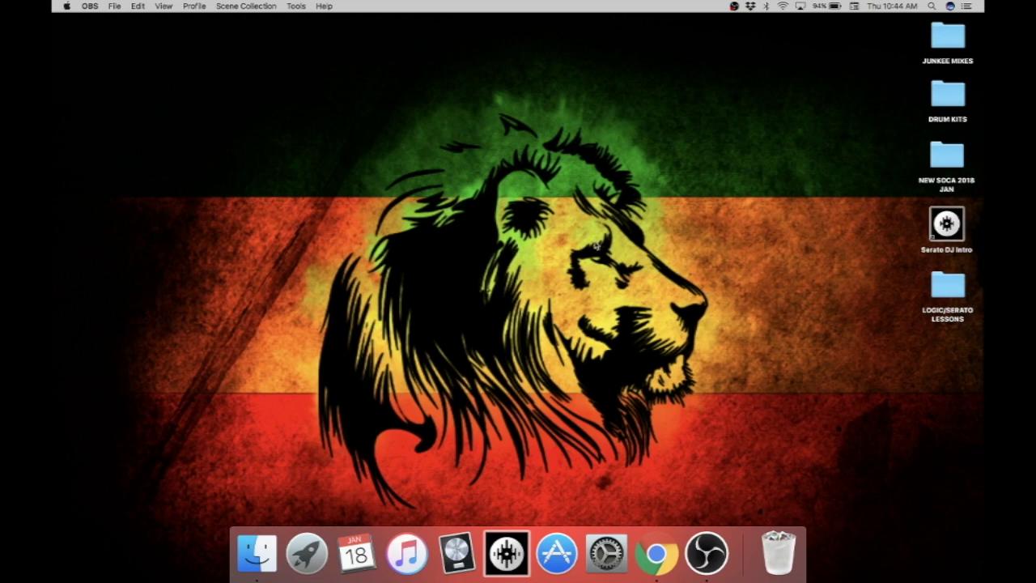
Open Logic Pro X and close the previously loaded beat project
{"action": "left_click", "coordinate": [458, 555]}
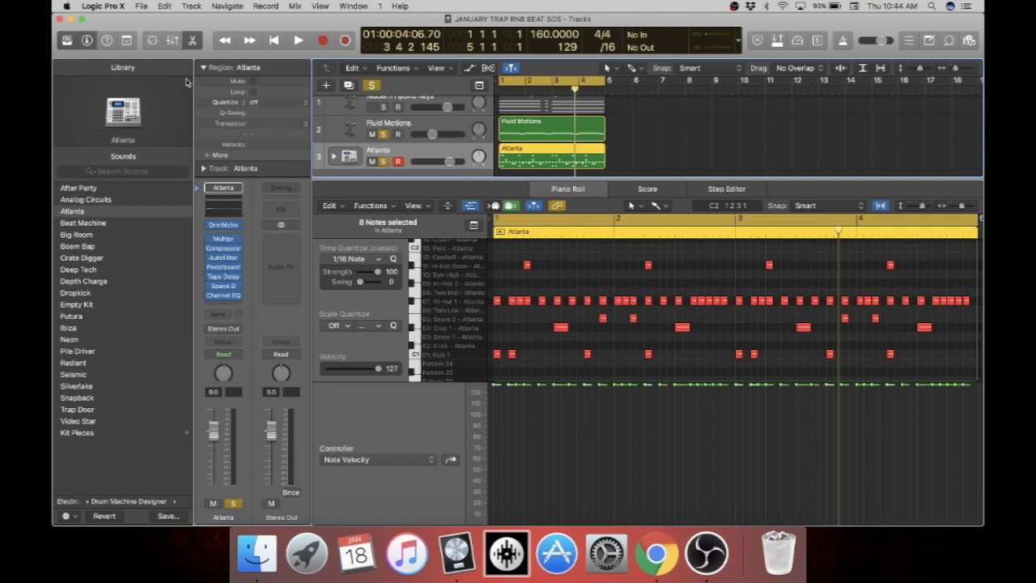
{"action": "left_click", "coordinate": [142, 6]}
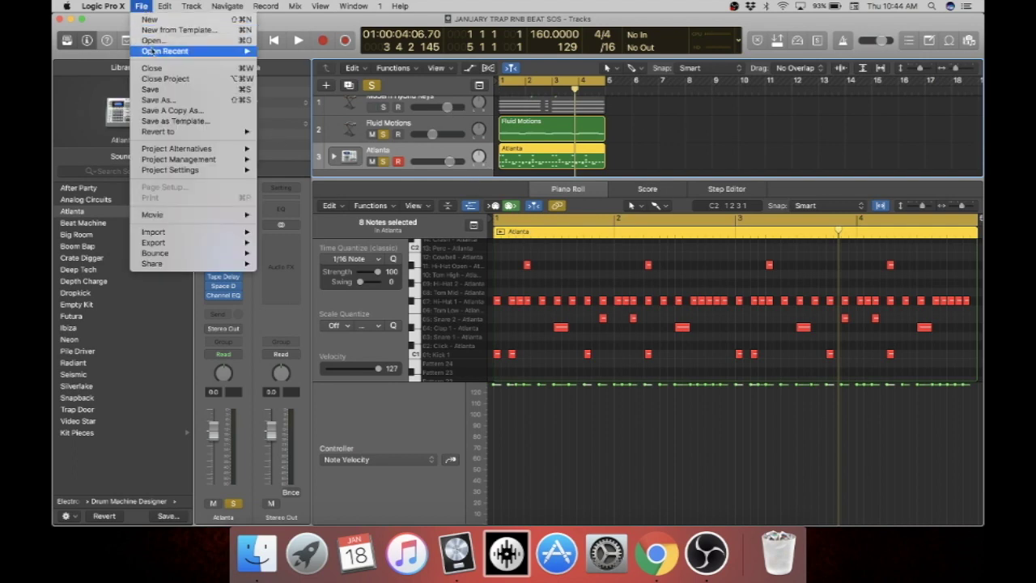
{"action": "left_click", "coordinate": [165, 70]}
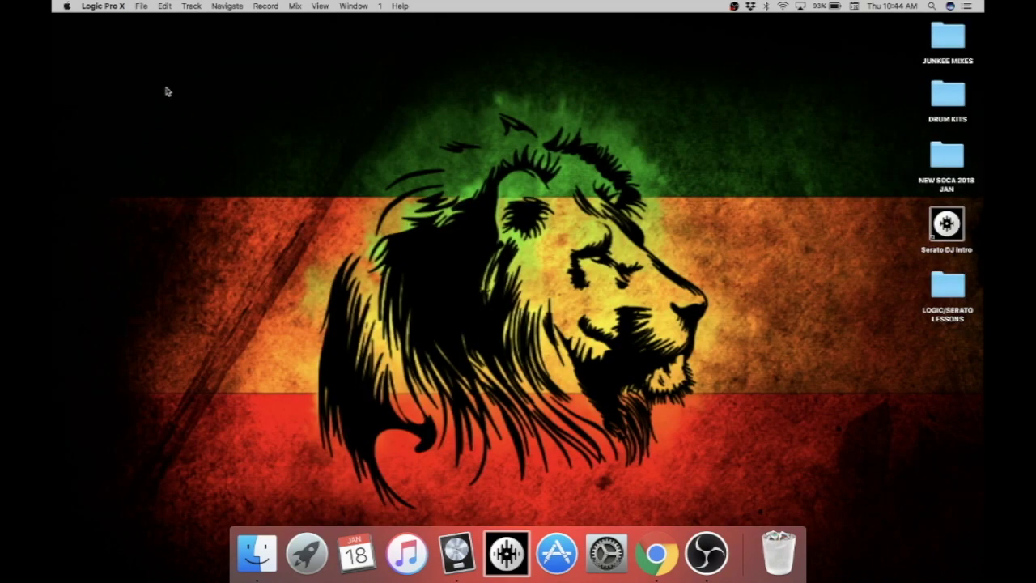
Create a new empty project with one audio track, set to No Input and Output 1 + 2
{"action": "left_click", "coordinate": [142, 7]}
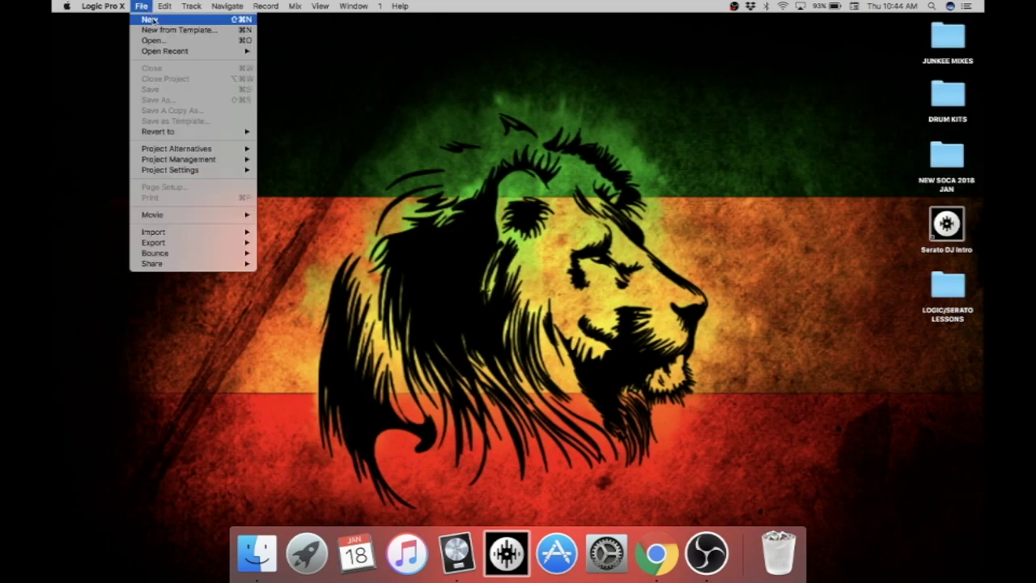
{"action": "left_click", "coordinate": [155, 21]}
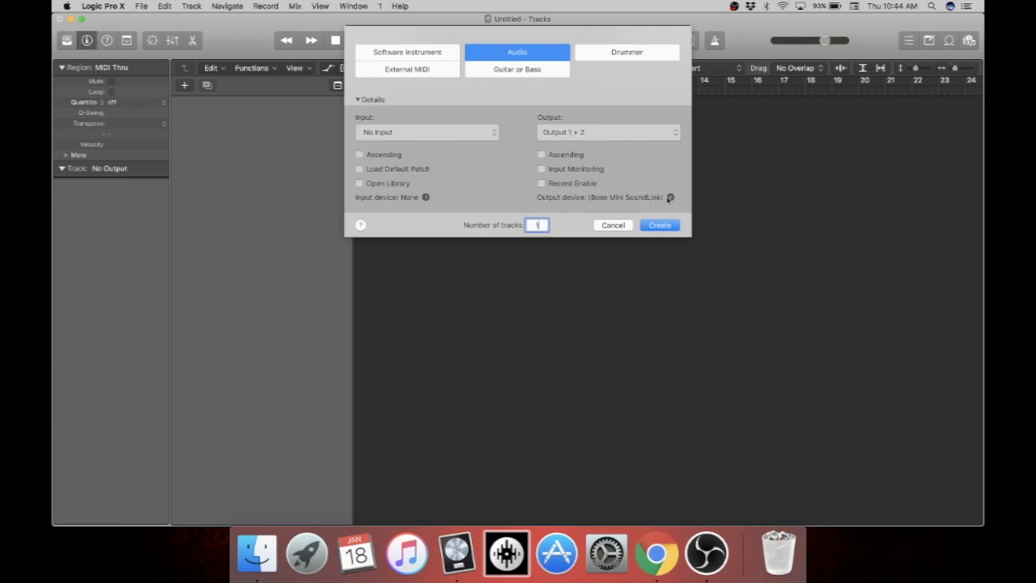
{"action": "left_click", "coordinate": [663, 226]}
{"action": "left_click", "coordinate": [662, 226]}
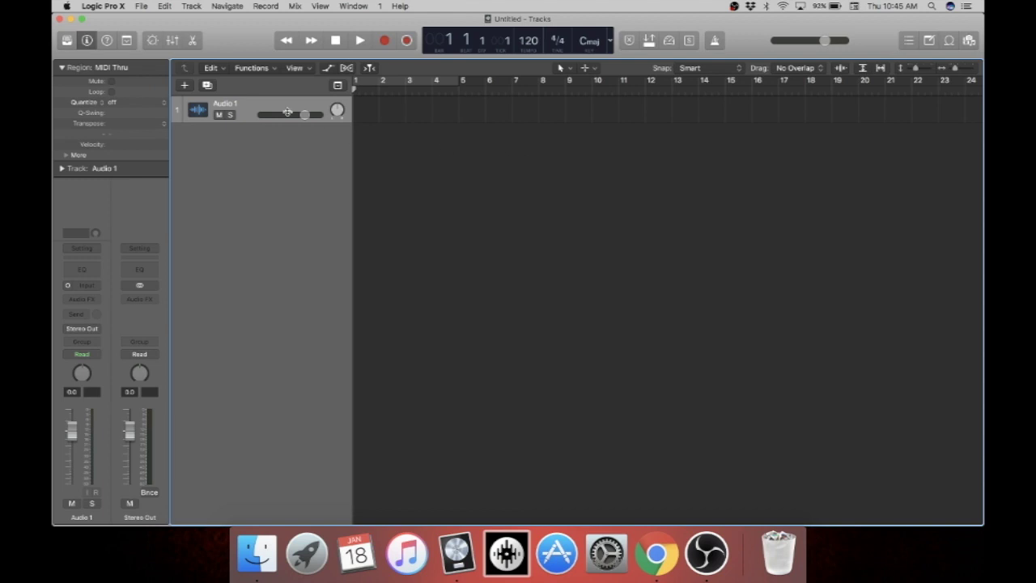
Check the Advanced Tools preferences and their additional options, then close the preferences
{"action": "left_click", "coordinate": [120, 6]}
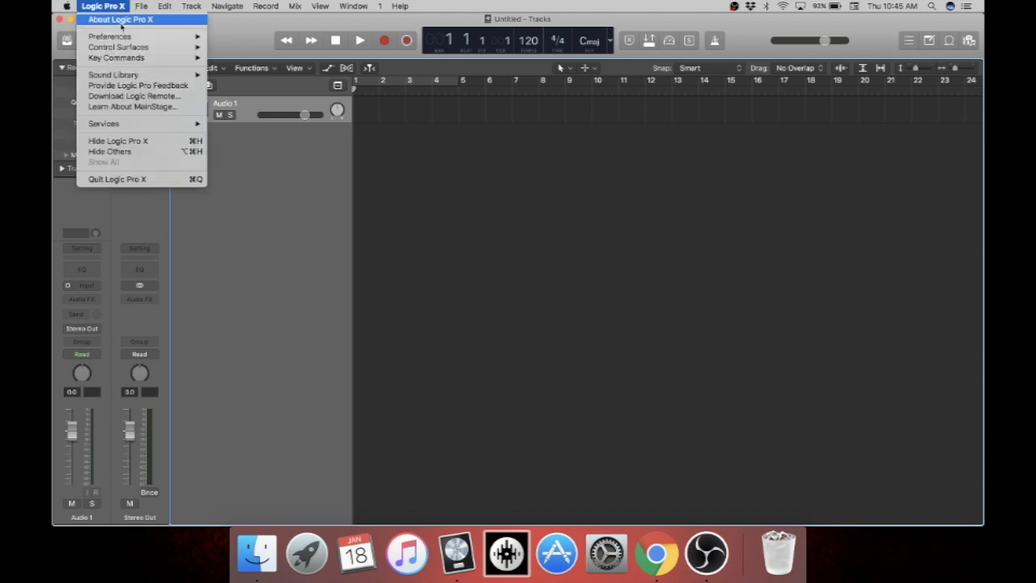
{"action": "mouse_move", "coordinate": [125, 38]}
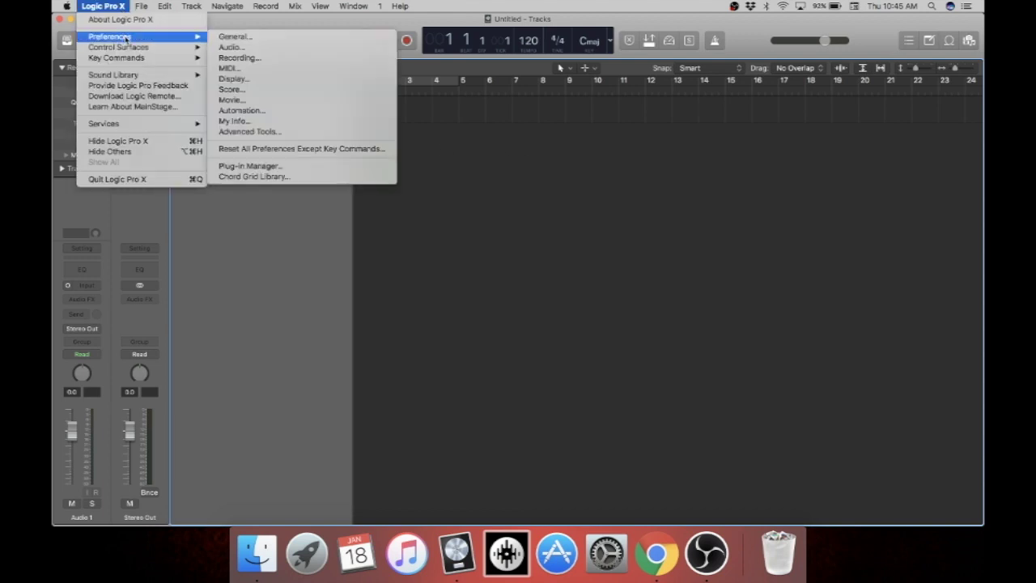
{"action": "left_click", "coordinate": [279, 132]}
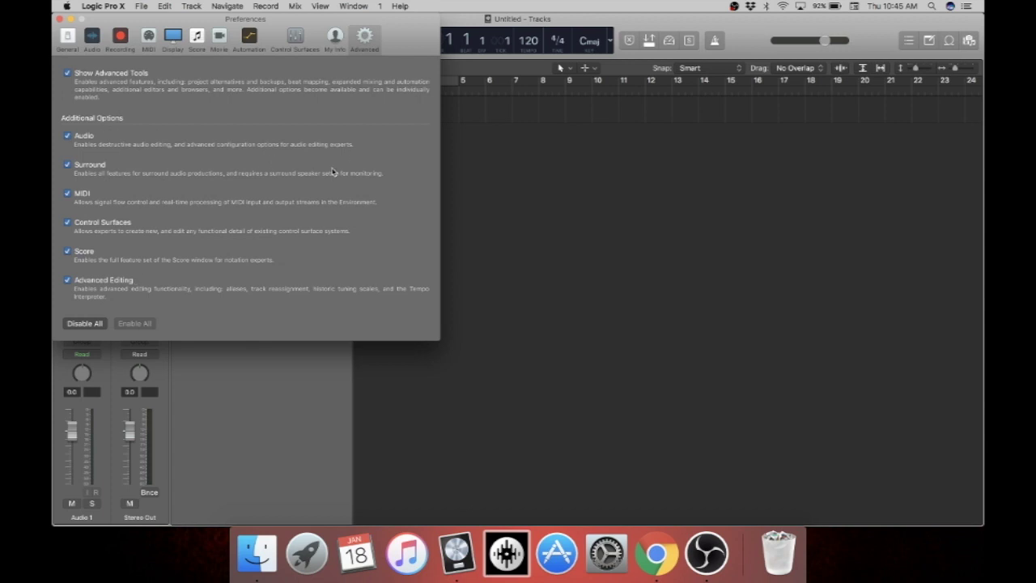
{"action": "left_click", "coordinate": [59, 19]}
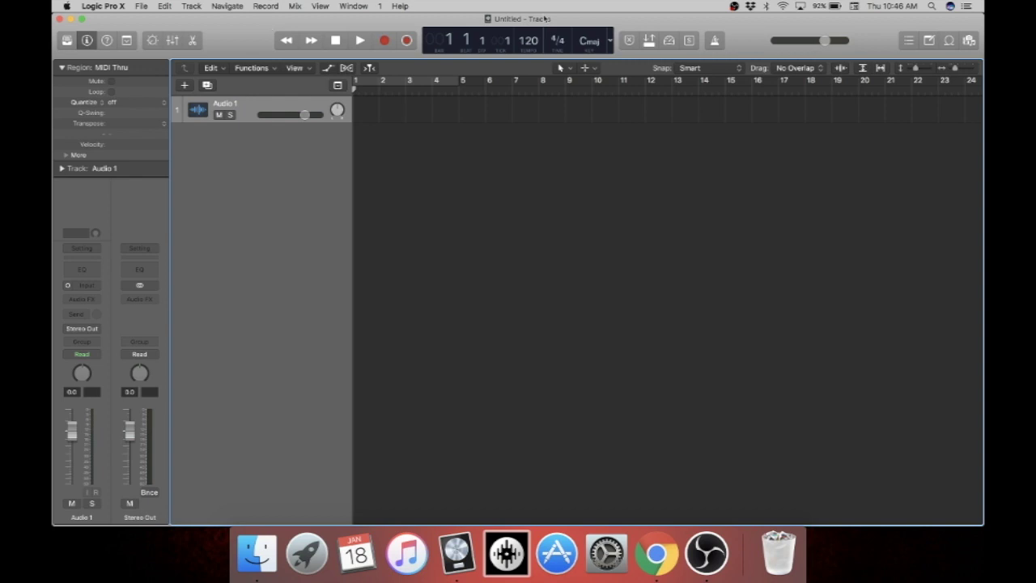
Set the project tempo to 100
{"action": "mouse_move", "coordinate": [533, 41]}
{"action": "left_mouse_down"}
{"action": "mouse_move", "coordinate": [532, 69]}
{"action": "mouse_move", "coordinate": [533, 25]}
{"action": "mouse_move", "coordinate": [534, 45]}
{"action": "left_mouse_up"}
{"action": "double_click", "coordinate": [534, 44]}
{"action": "type", "text": "100"}
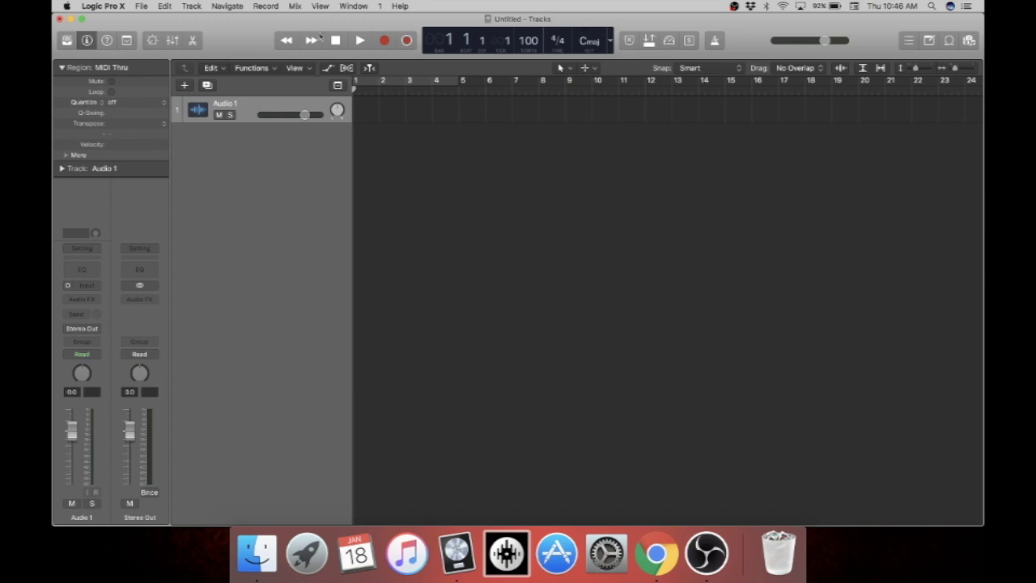
Turn Quick Help on and switch it off again
{"action": "left_click", "coordinate": [106, 40]}
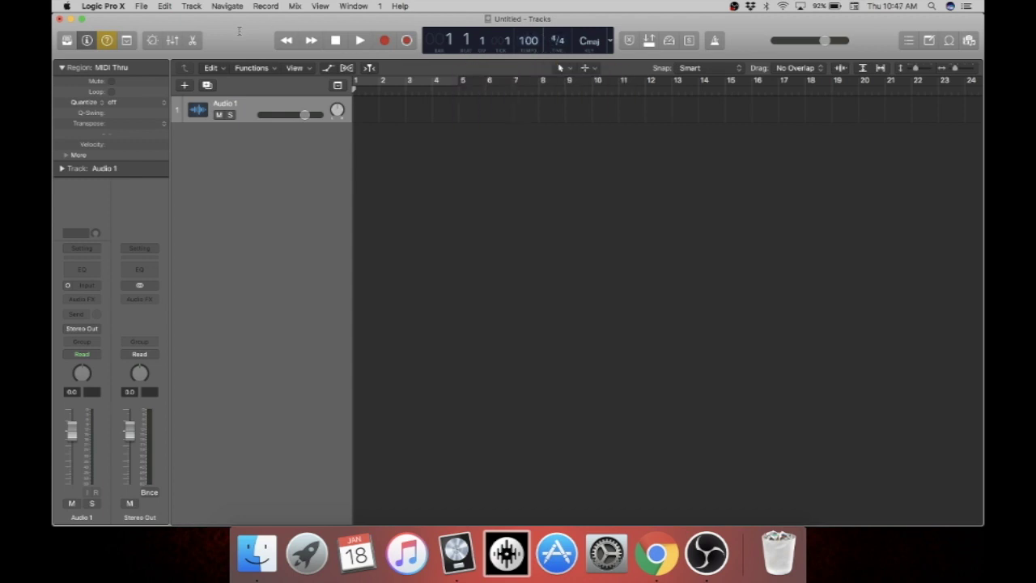
{"action": "left_click", "coordinate": [106, 40]}
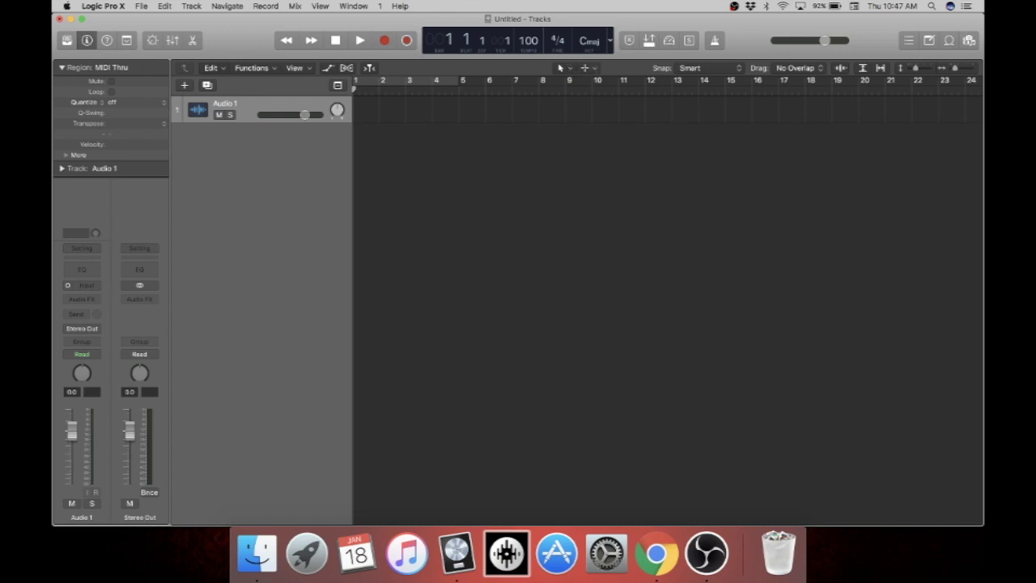
Examine the tools offered for the primary and secondary pointer, keeping the Pointer Tool and Marquee Tool assigned
{"action": "left_click", "coordinate": [588, 68]}
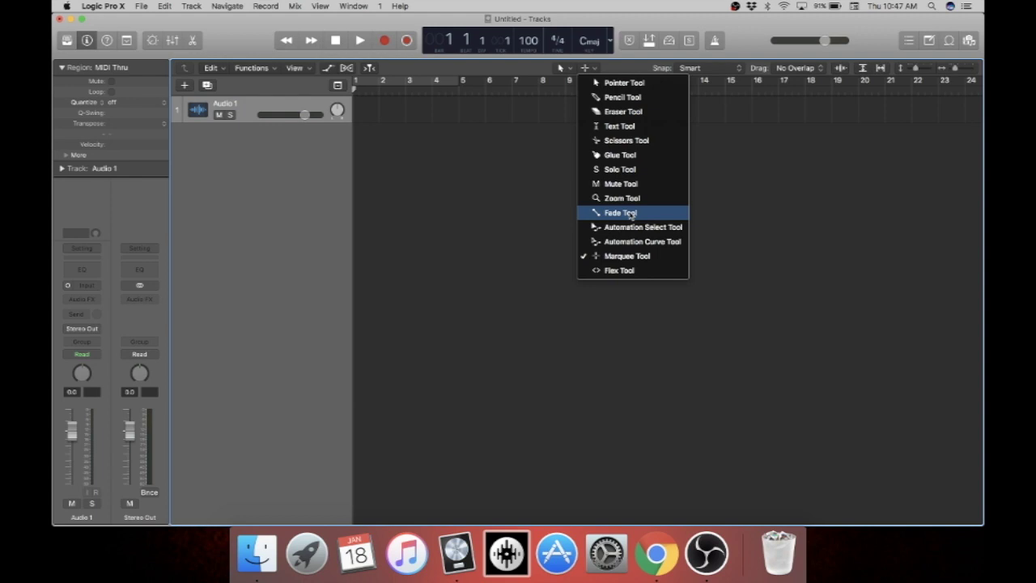
{"action": "left_click", "coordinate": [528, 170]}
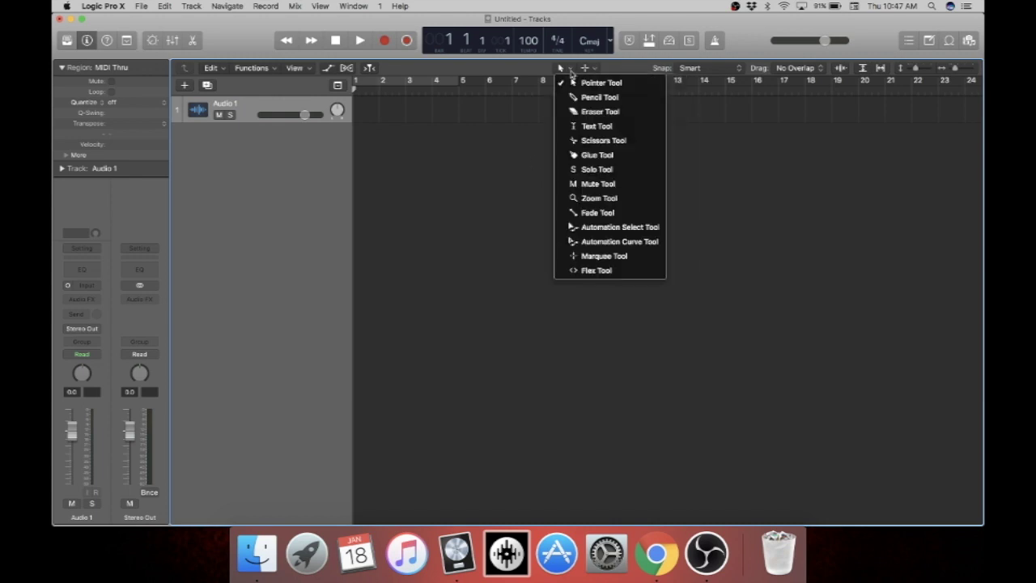
{"action": "left_click", "coordinate": [581, 86]}
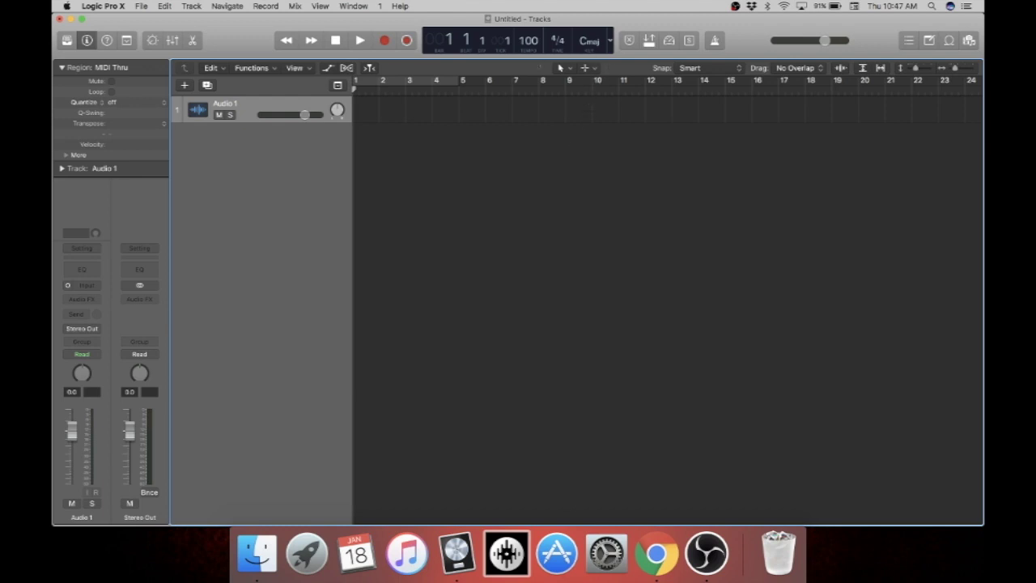
{"action": "left_click", "coordinate": [584, 68]}
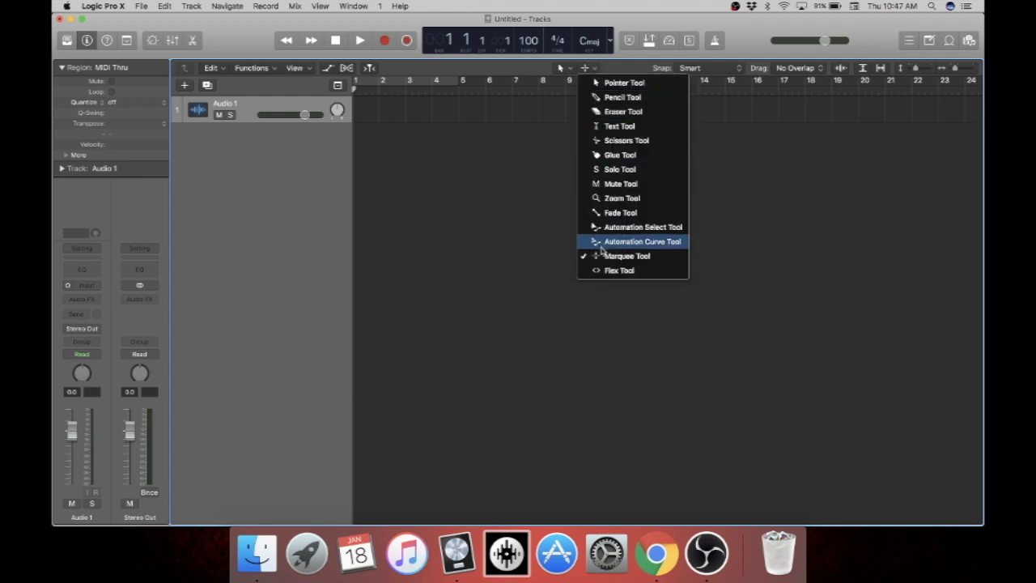
{"action": "left_click", "coordinate": [560, 70]}
{"action": "left_click", "coordinate": [560, 70]}
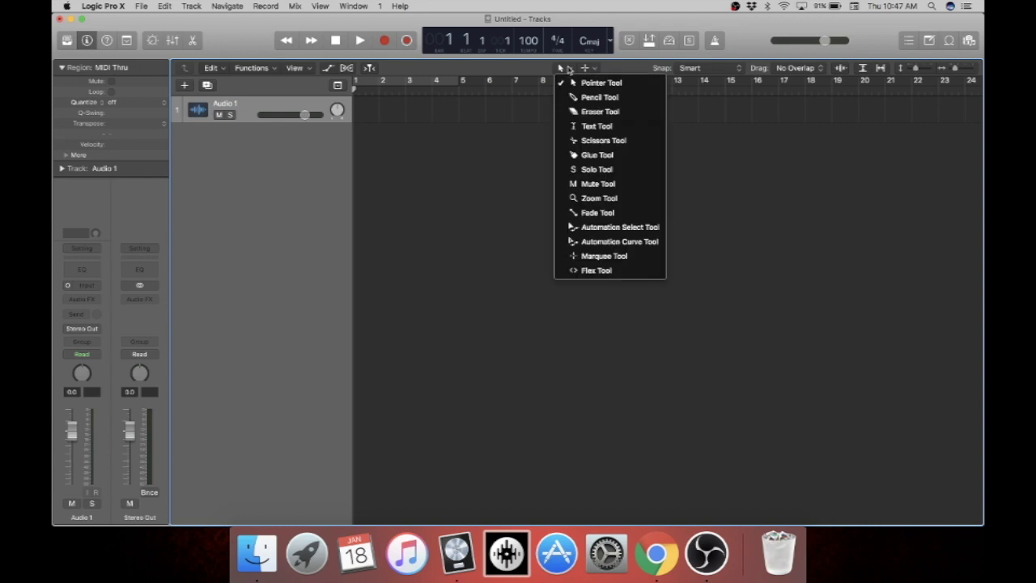
{"action": "left_click", "coordinate": [609, 69]}
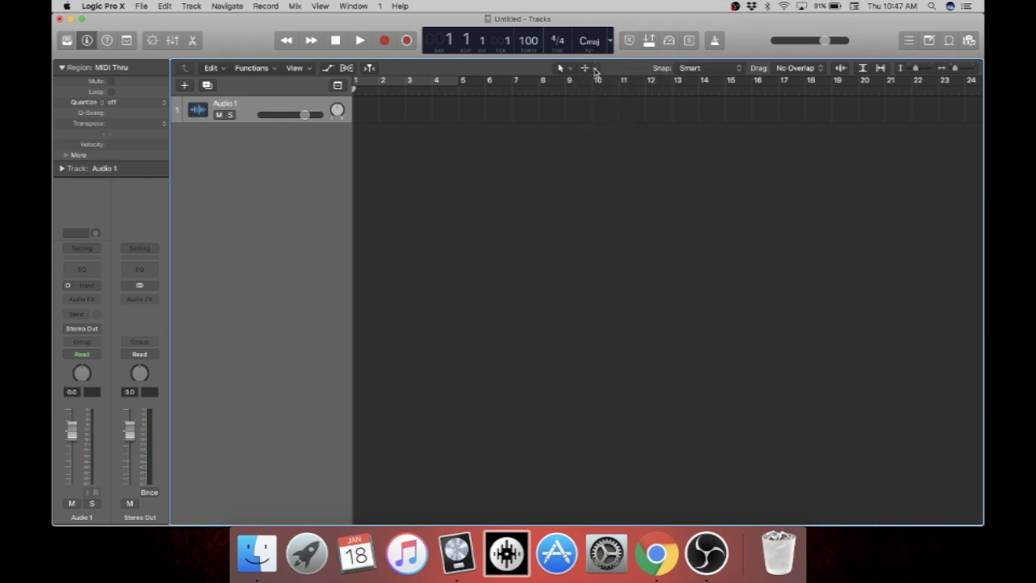
{"action": "left_click", "coordinate": [593, 68]}
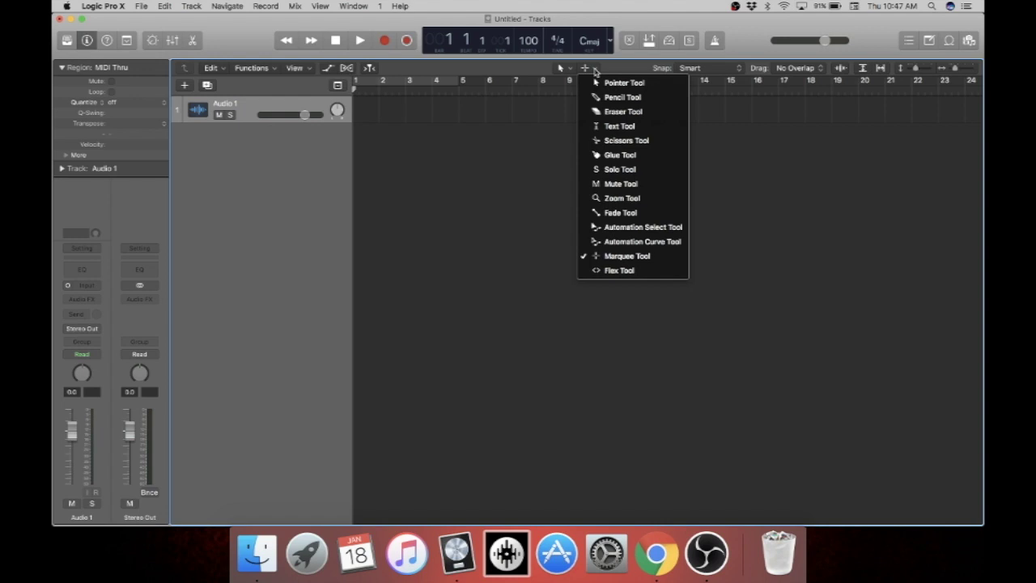
{"action": "left_click", "coordinate": [595, 70]}
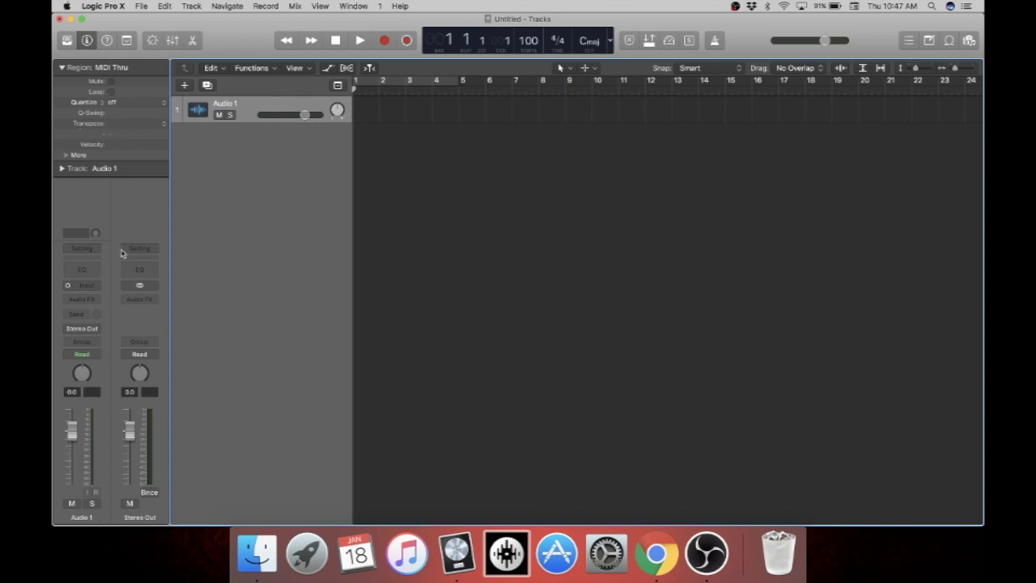
Hide and redisplay the inspector, and look over its region Quantize setting
{"action": "key", "text": "i"}
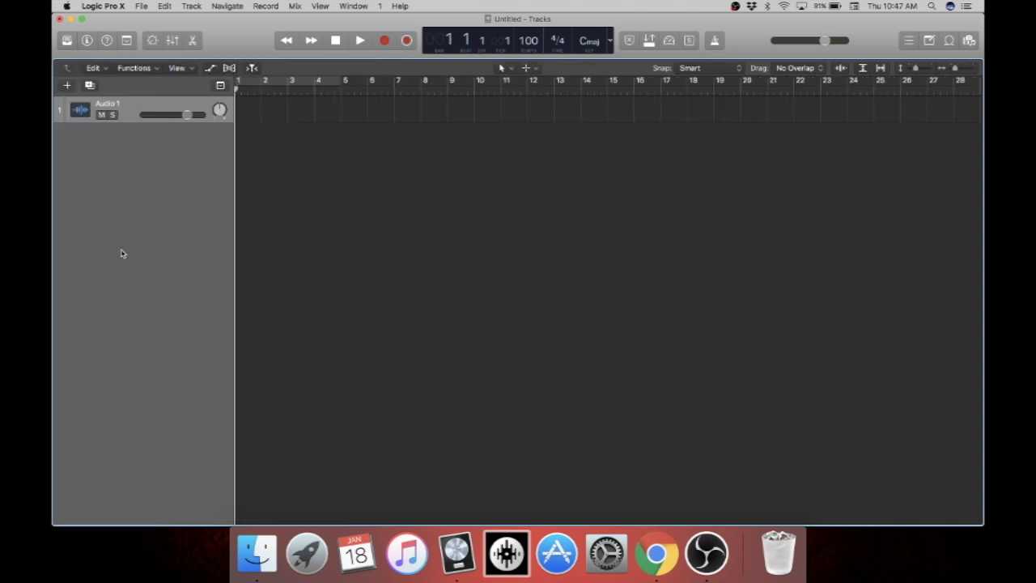
{"action": "key", "text": "i"}
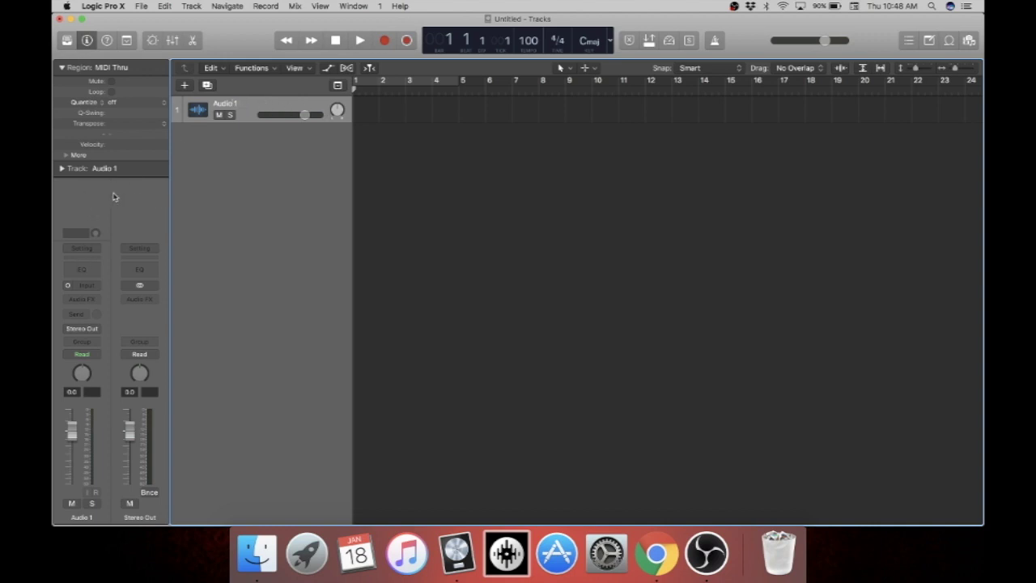
{"action": "left_click", "coordinate": [122, 103]}
{"action": "left_click", "coordinate": [121, 103]}
Add two more audio tracks with No Input and Output 1 + 2
{"action": "left_click", "coordinate": [185, 86]}
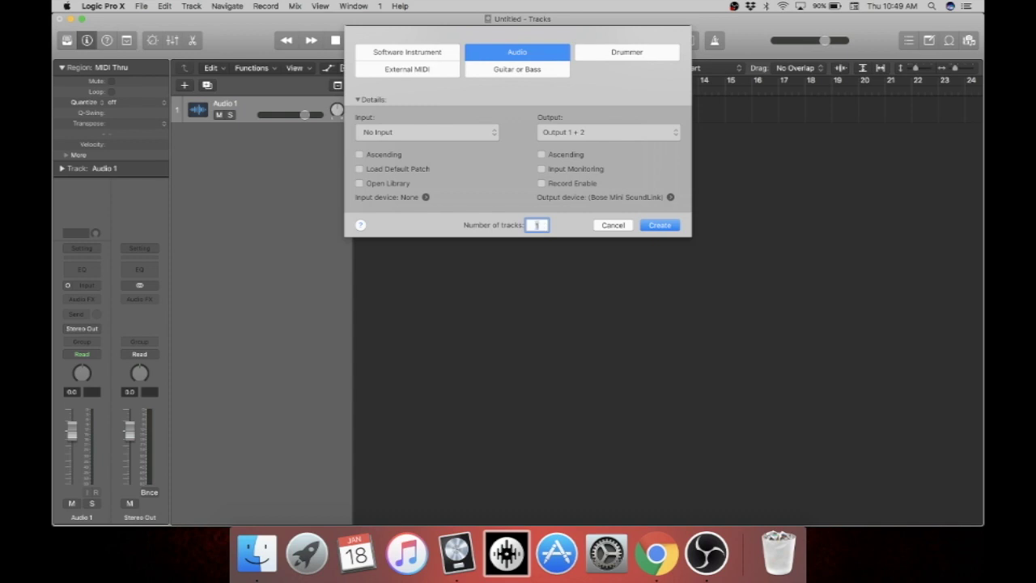
{"action": "left_click", "coordinate": [670, 226]}
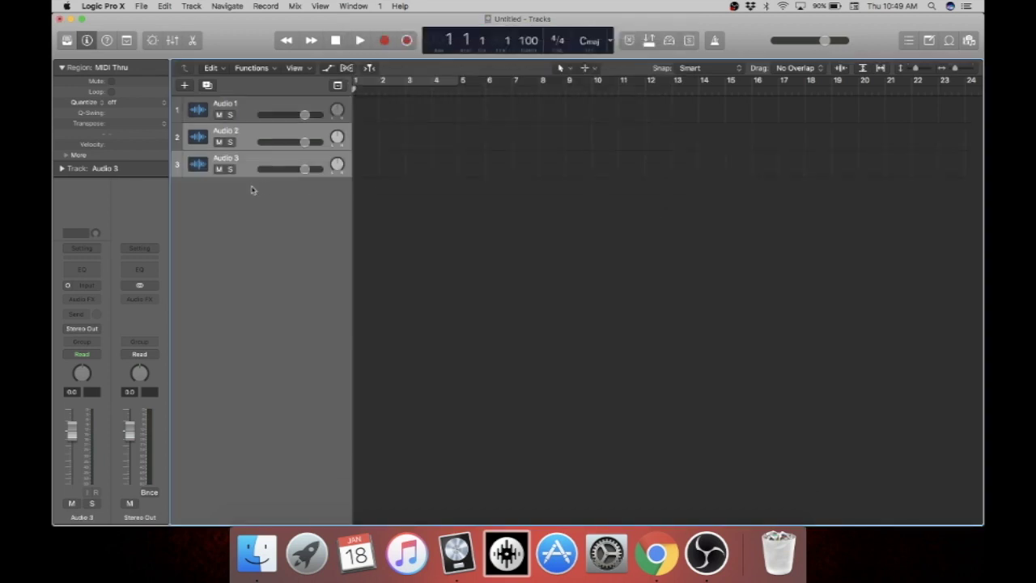
Go through the three audio tracks one by one to view their channel strips, finishing on Audio 1
{"action": "left_click", "coordinate": [248, 144]}
{"action": "left_click", "coordinate": [248, 109]}
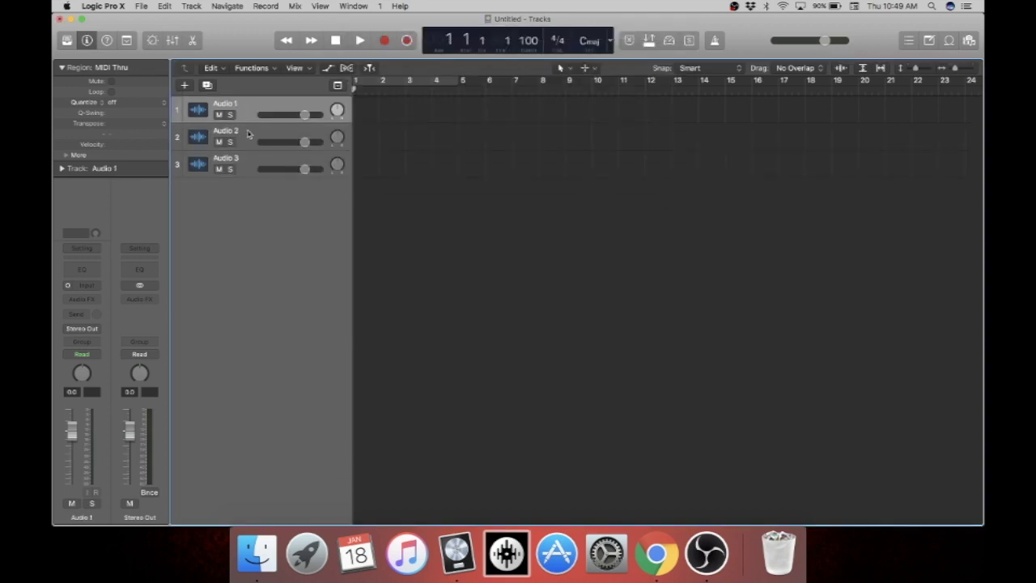
{"action": "left_click", "coordinate": [250, 133]}
{"action": "left_click", "coordinate": [251, 168]}
{"action": "left_click", "coordinate": [249, 112]}
{"action": "left_click", "coordinate": [247, 138]}
{"action": "left_click", "coordinate": [245, 170]}
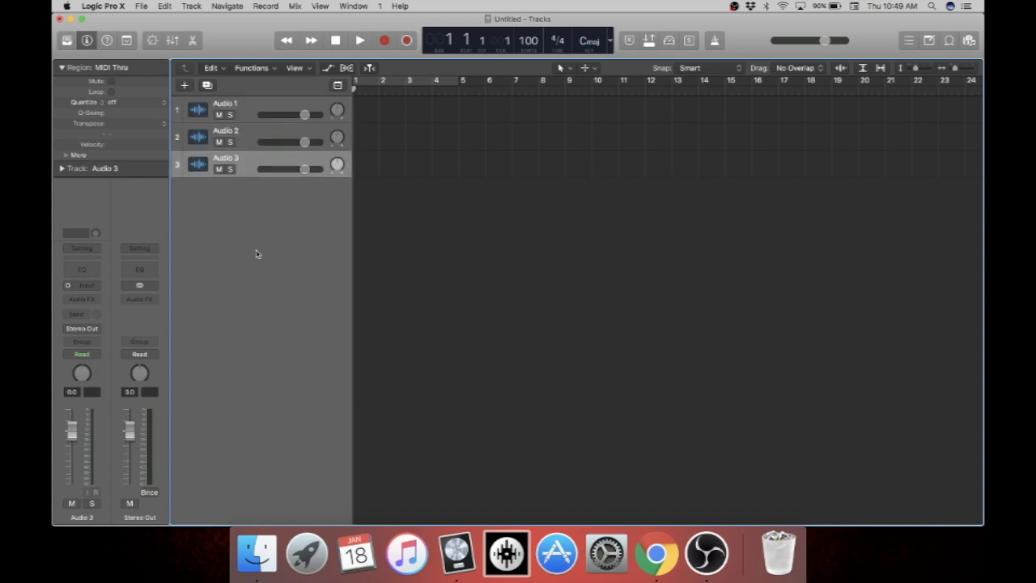
{"action": "left_click", "coordinate": [247, 140]}
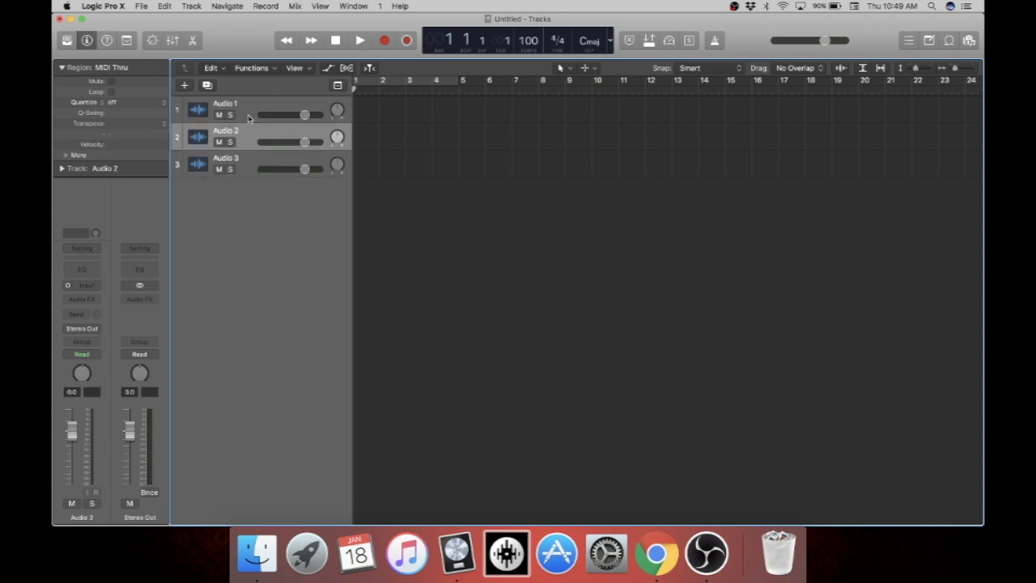
{"action": "left_click", "coordinate": [250, 113]}
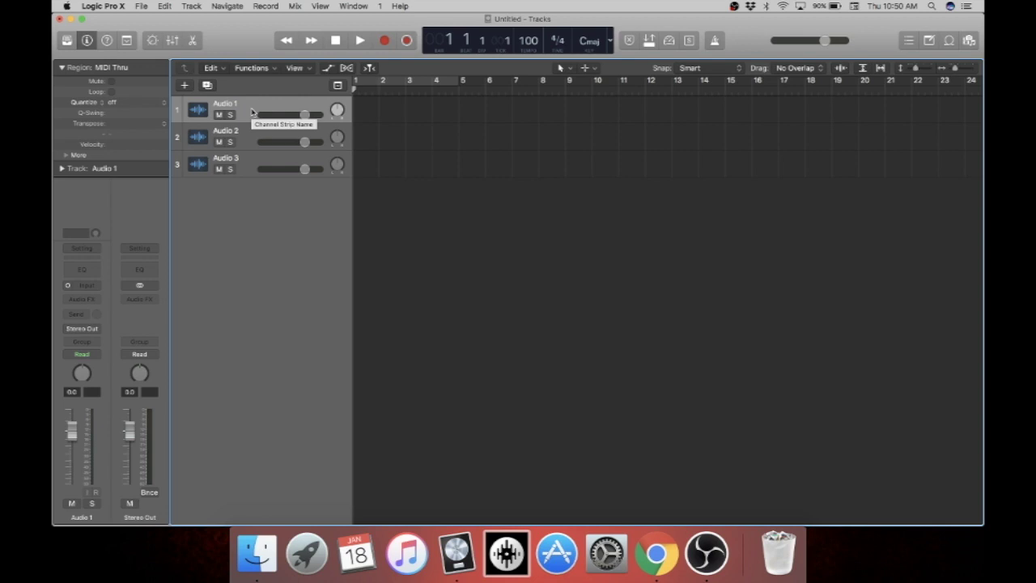
Add a track with duplicate settings of Audio 1, then delete that duplicate track
{"action": "left_click", "coordinate": [207, 86]}
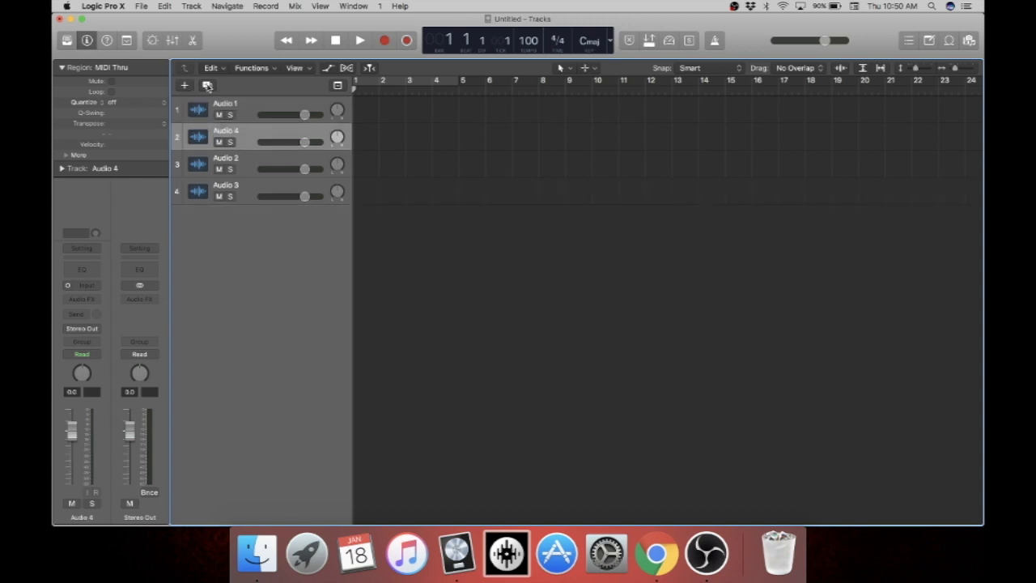
{"action": "left_click", "coordinate": [251, 112]}
{"action": "left_click", "coordinate": [247, 137]}
{"action": "key", "text": "super+BackSpace"}
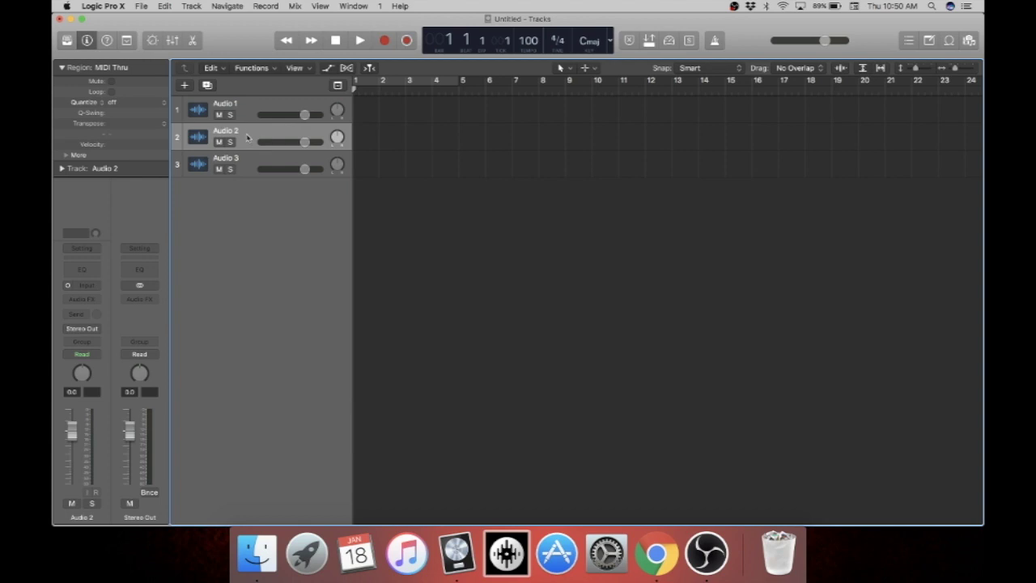
Select each remaining audio track in turn and return to Audio 1
{"action": "left_click", "coordinate": [250, 114]}
{"action": "left_click", "coordinate": [249, 139]}
{"action": "left_click", "coordinate": [248, 169]}
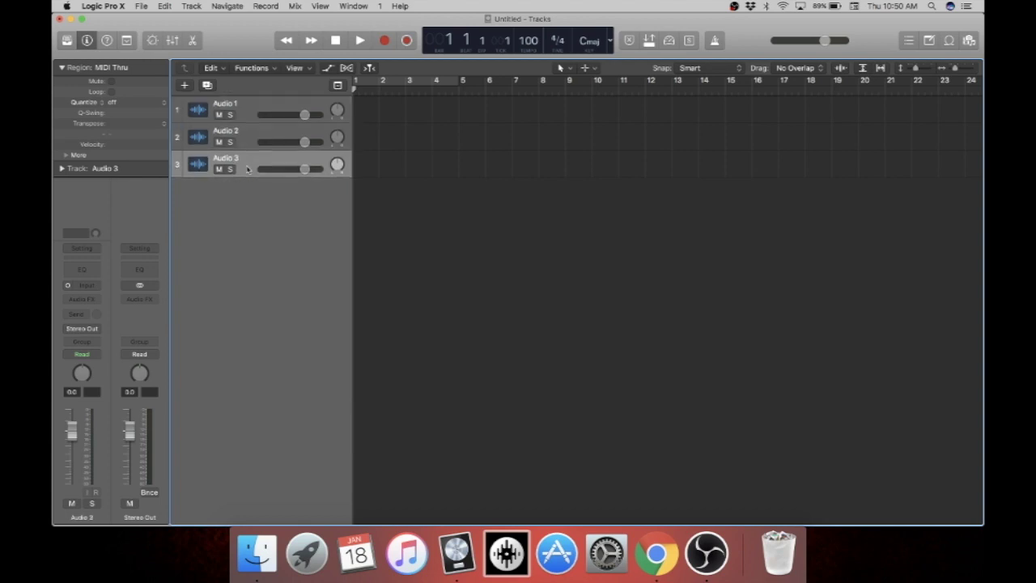
{"action": "left_click", "coordinate": [249, 107]}
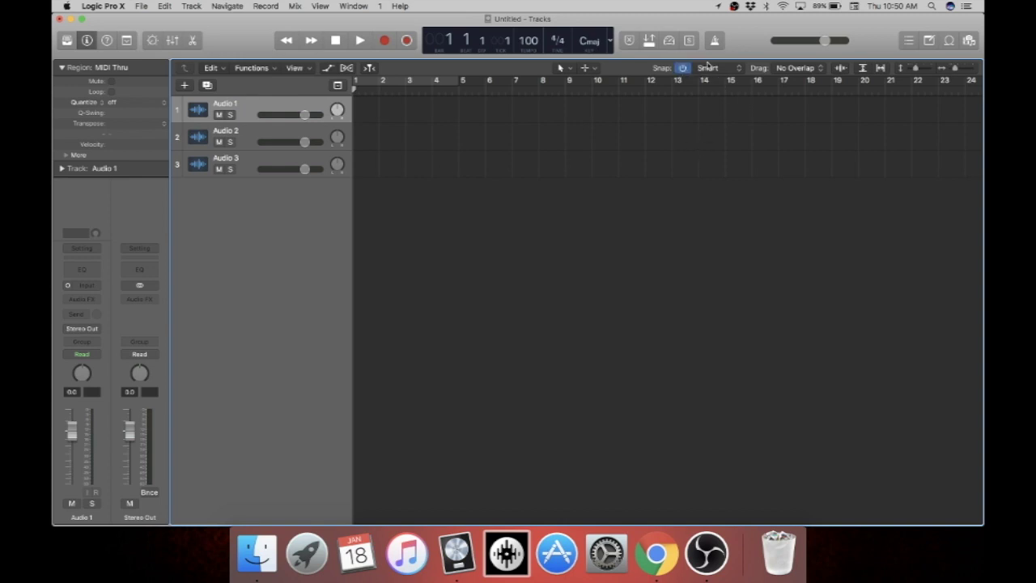
Toggle the timeline's Snap setting and magnify the ruler horizontally to examine its beat subdivisions
{"action": "left_click", "coordinate": [684, 68]}
{"action": "scroll", "coordinate": [573, 102], "scroll_direction": "up", "scroll_amount": 5}
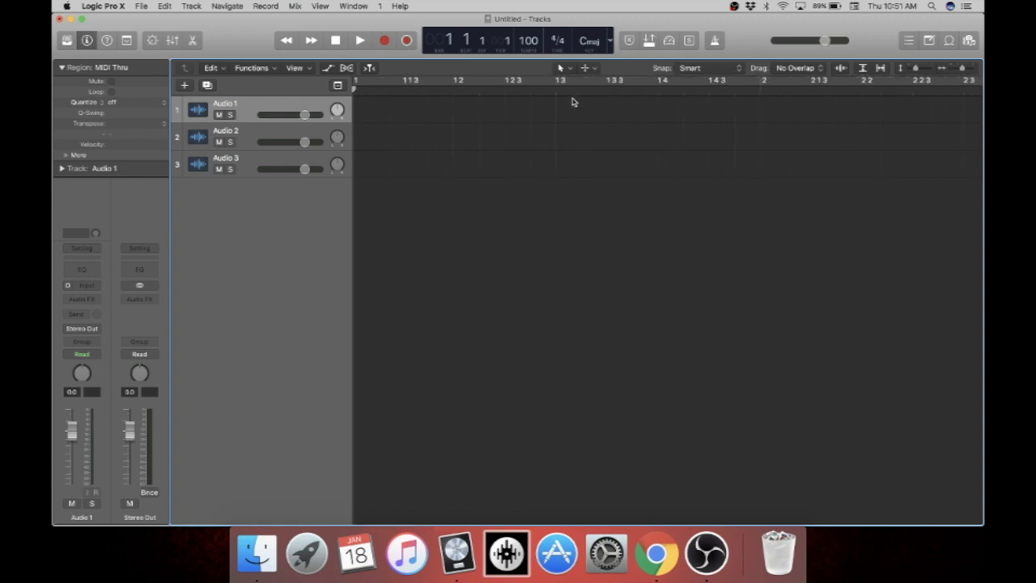
{"action": "scroll", "coordinate": [572, 102], "scroll_direction": "up", "scroll_amount": 5}
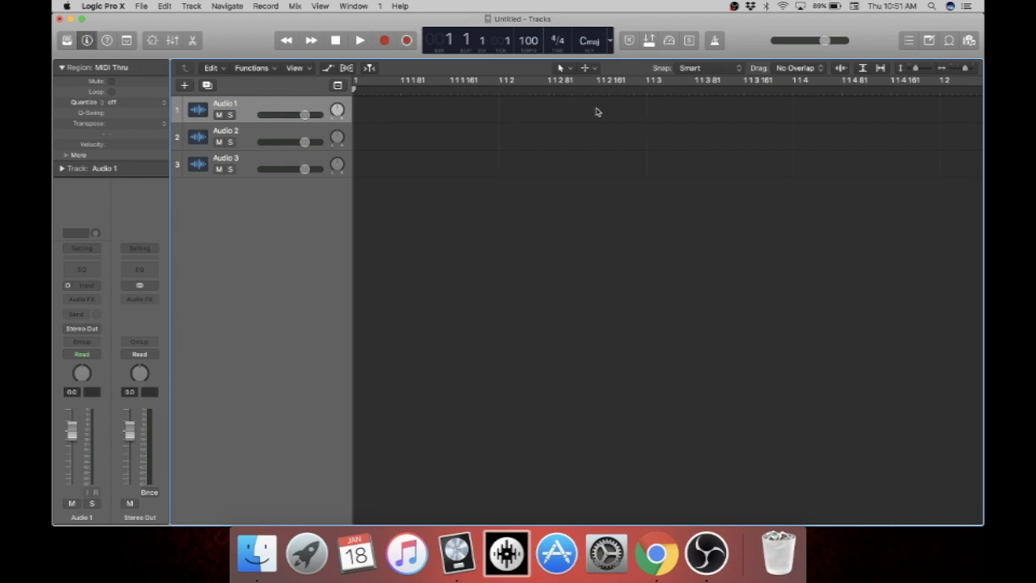
Shrink the timeline horizontally to view the full project length, and enlarge it again until bars 1 to 37 are shown
{"action": "scroll", "coordinate": [545, 111], "scroll_direction": "down", "scroll_amount": 3}
{"action": "scroll", "coordinate": [545, 110], "scroll_direction": "down", "scroll_amount": 8}
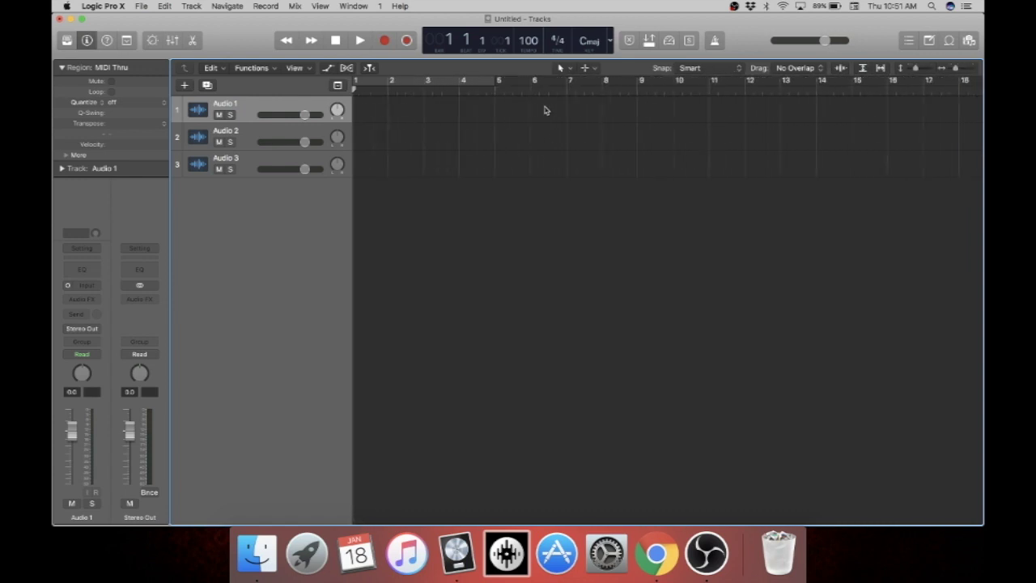
{"action": "scroll", "coordinate": [545, 110], "scroll_direction": "down", "scroll_amount": 3}
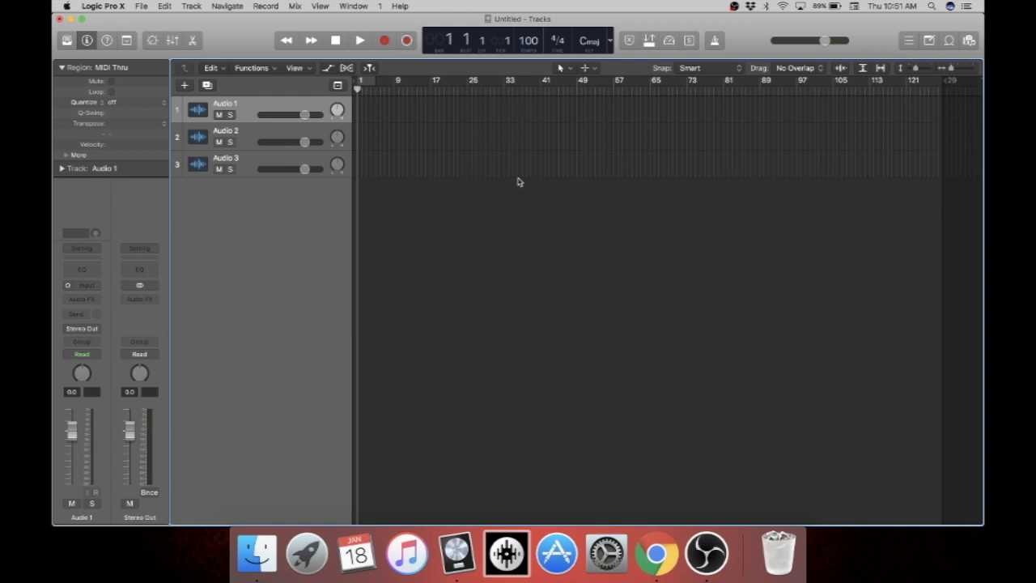
{"action": "scroll", "coordinate": [519, 182], "scroll_direction": "up", "scroll_amount": 5}
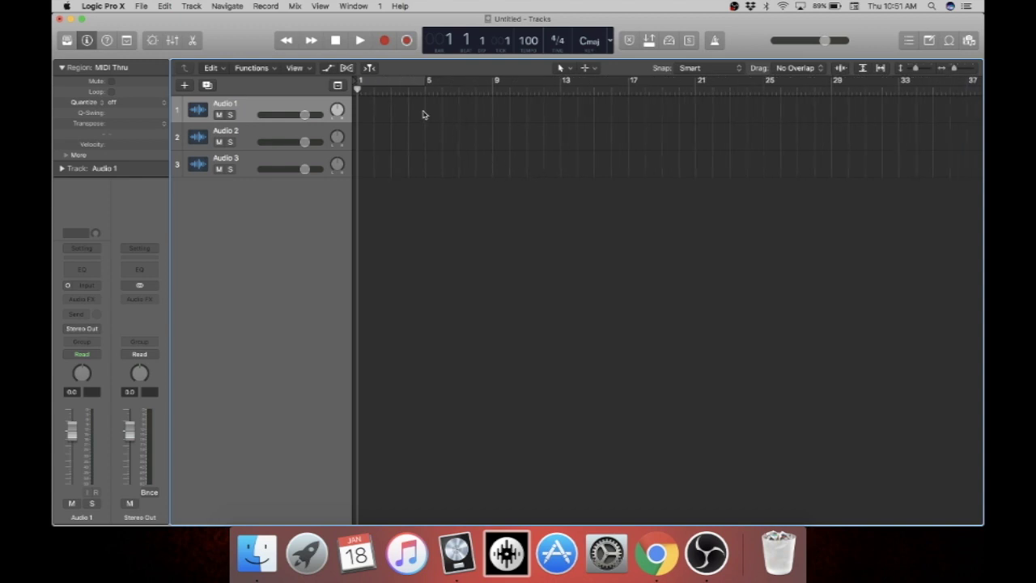
Select Audio 2, Audio 1 and Audio 3 in turn, and return to Audio 1
{"action": "left_click", "coordinate": [253, 141]}
{"action": "left_click", "coordinate": [253, 116]}
{"action": "left_click", "coordinate": [248, 166]}
{"action": "left_click", "coordinate": [249, 112]}
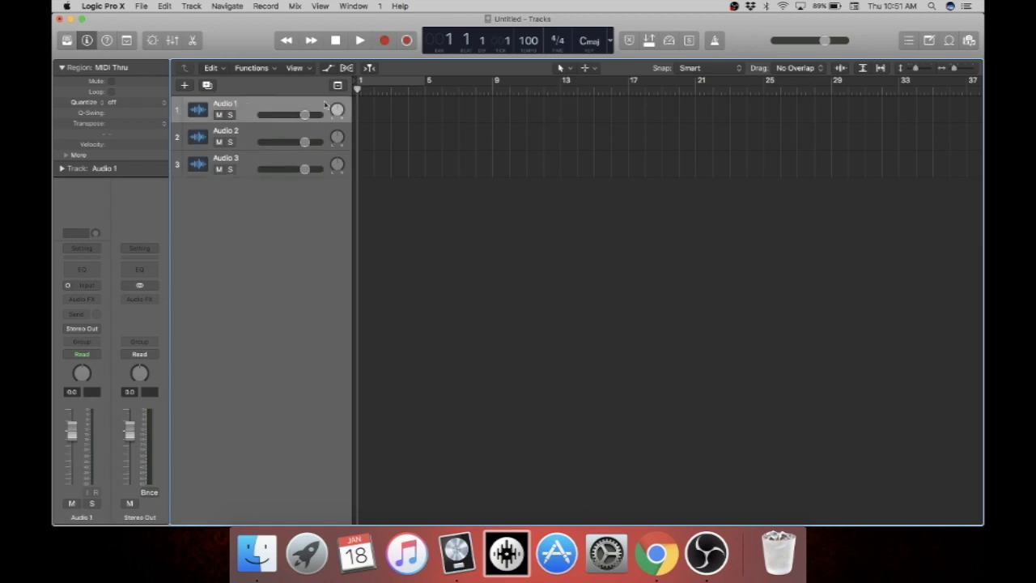
{"action": "right_click", "coordinate": [432, 111]}
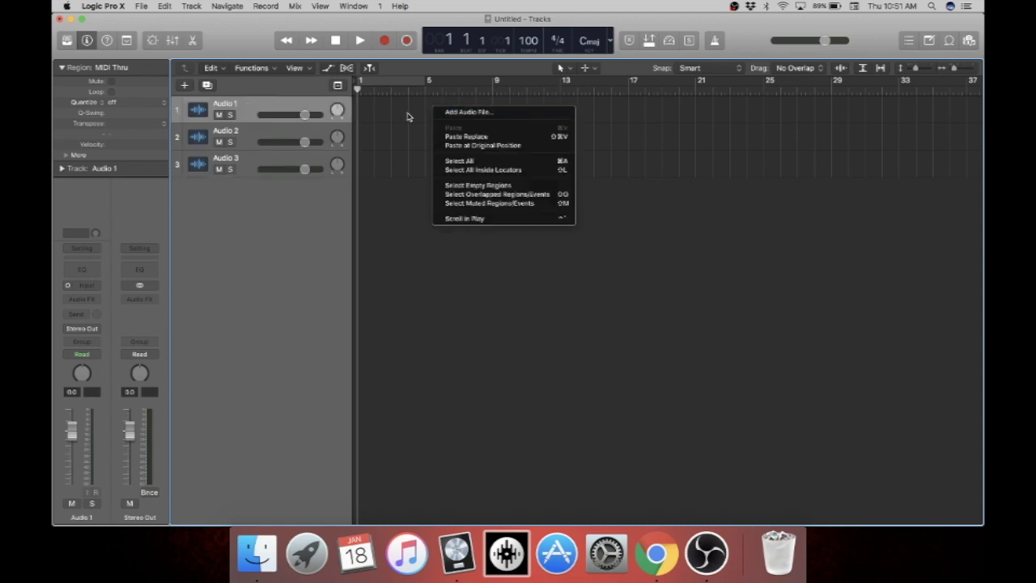
{"action": "left_click", "coordinate": [473, 114]}
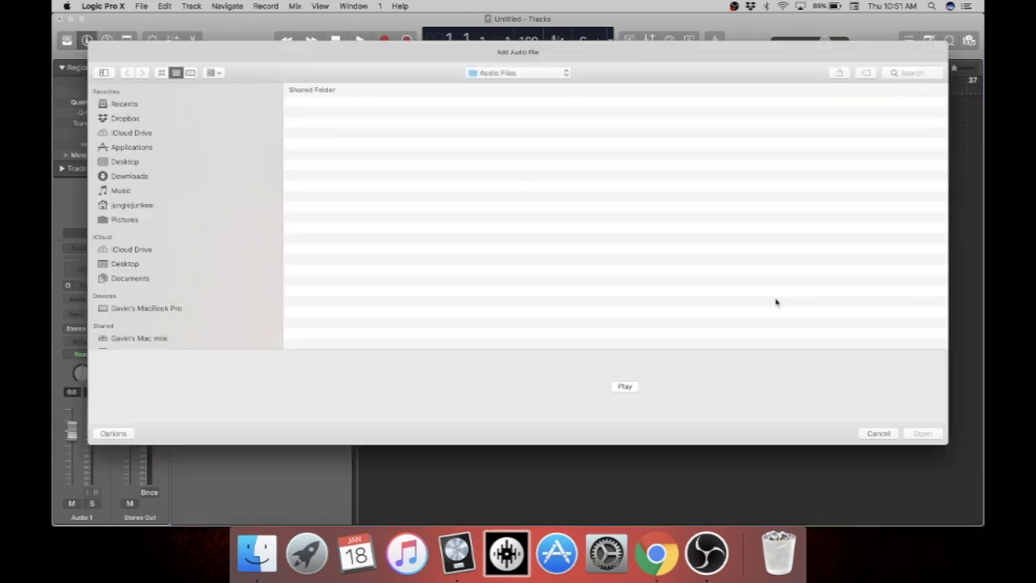
{"action": "left_click", "coordinate": [890, 434]}
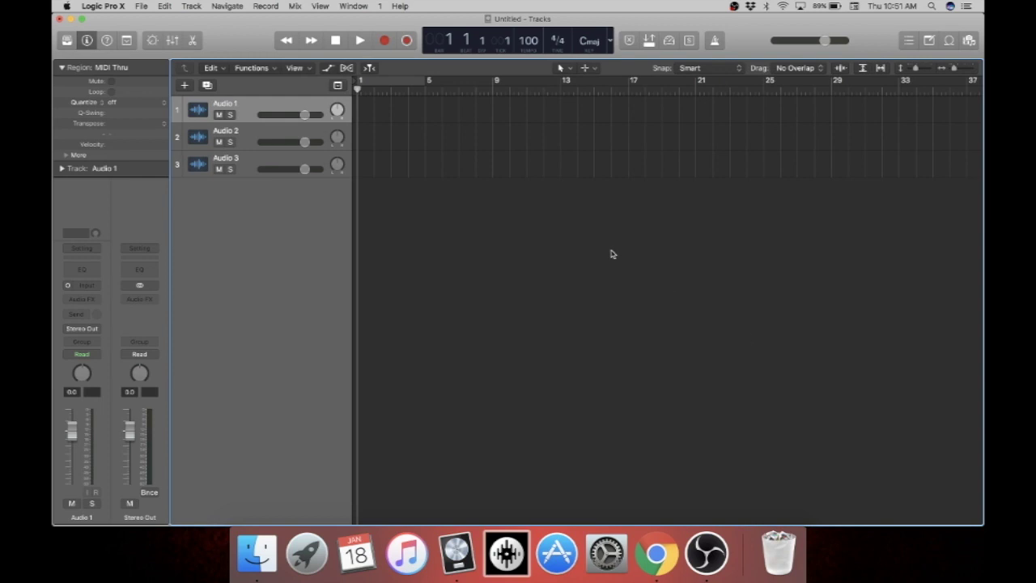
Show the project's audio browser, start adding an audio file to it, and search the Mac for "jungle junkee"
{"action": "left_click", "coordinate": [970, 40]}
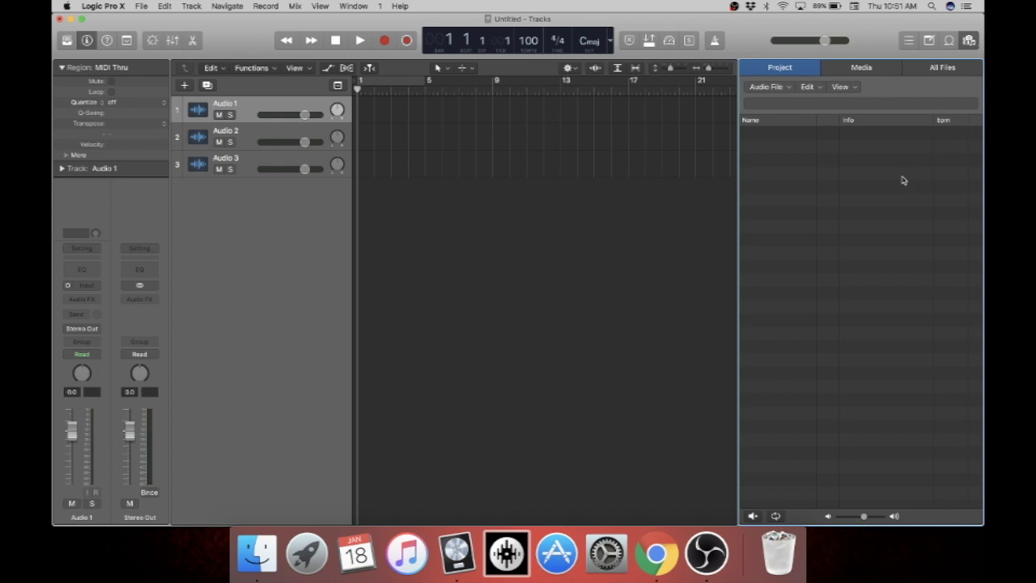
{"action": "left_click", "coordinate": [790, 89]}
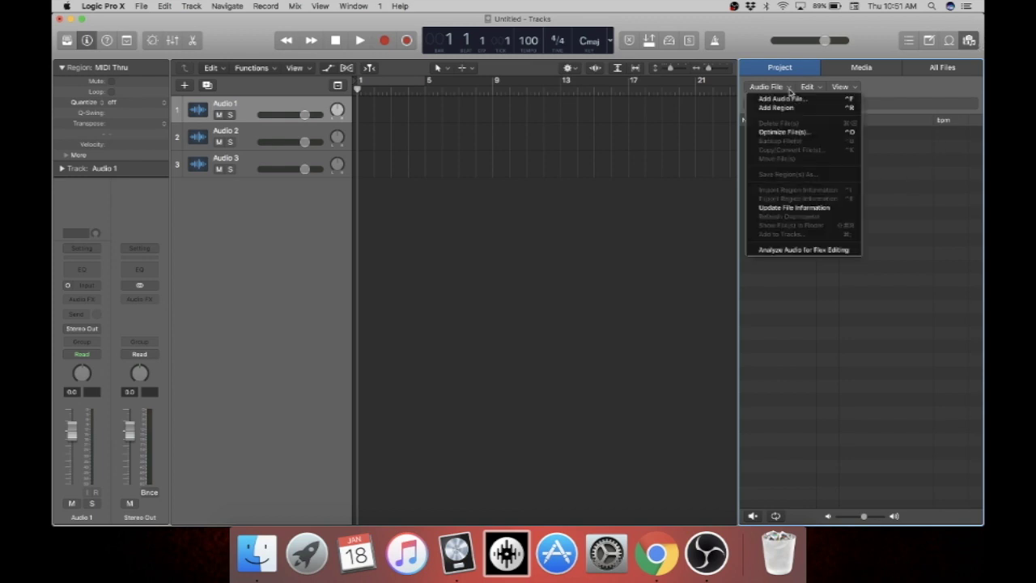
{"action": "left_click", "coordinate": [797, 102]}
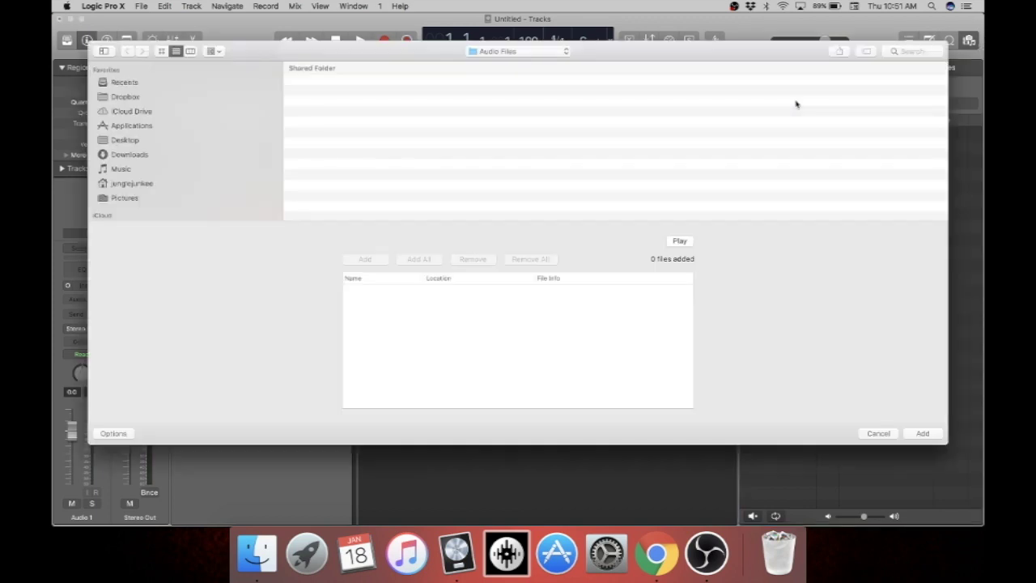
{"action": "left_click", "coordinate": [920, 53]}
{"action": "type", "text": "dr"}
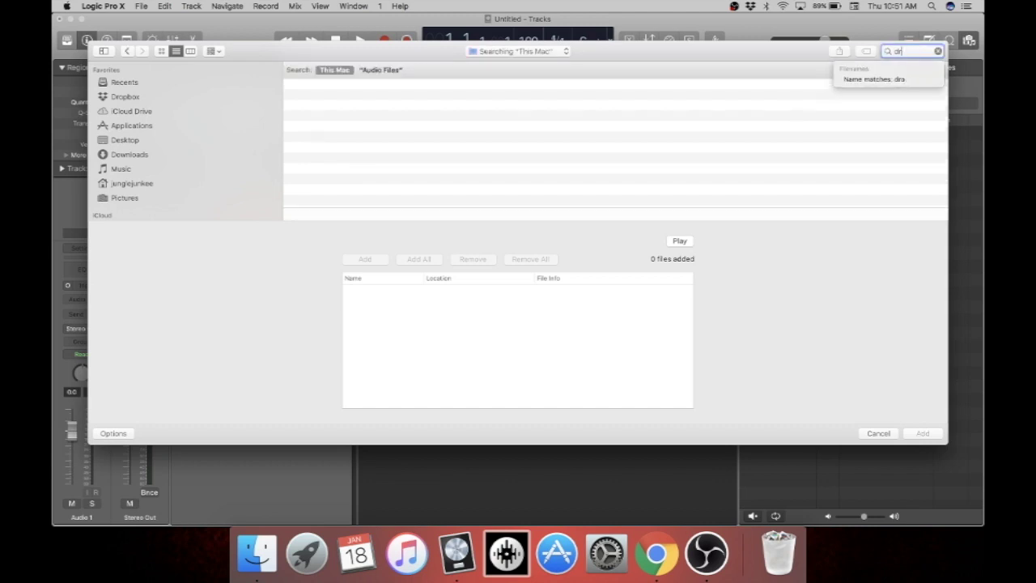
{"action": "key", "text": "Escape"}
{"action": "type", "text": "ju"}
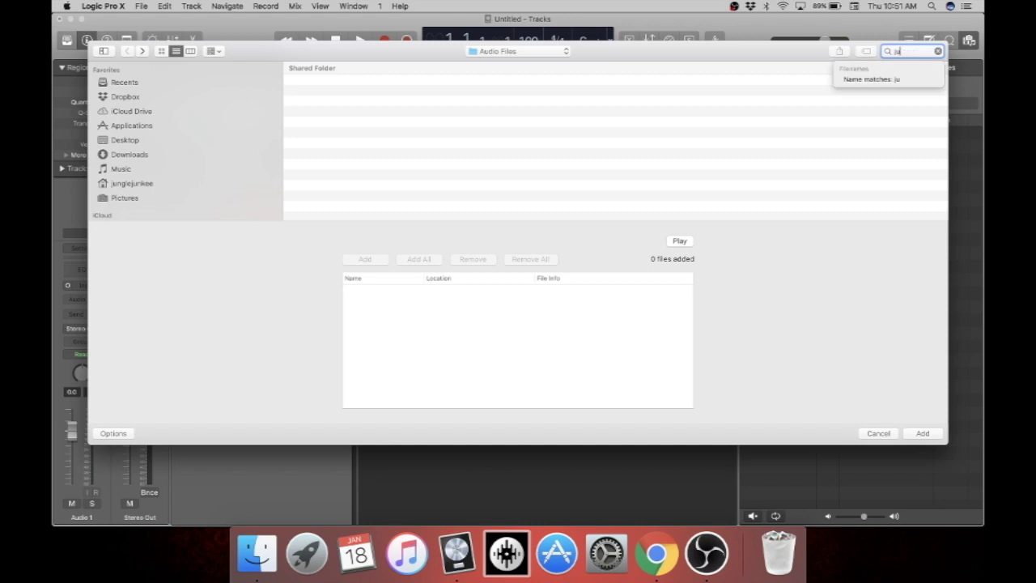
{"action": "type", "text": "ngle junkee"}
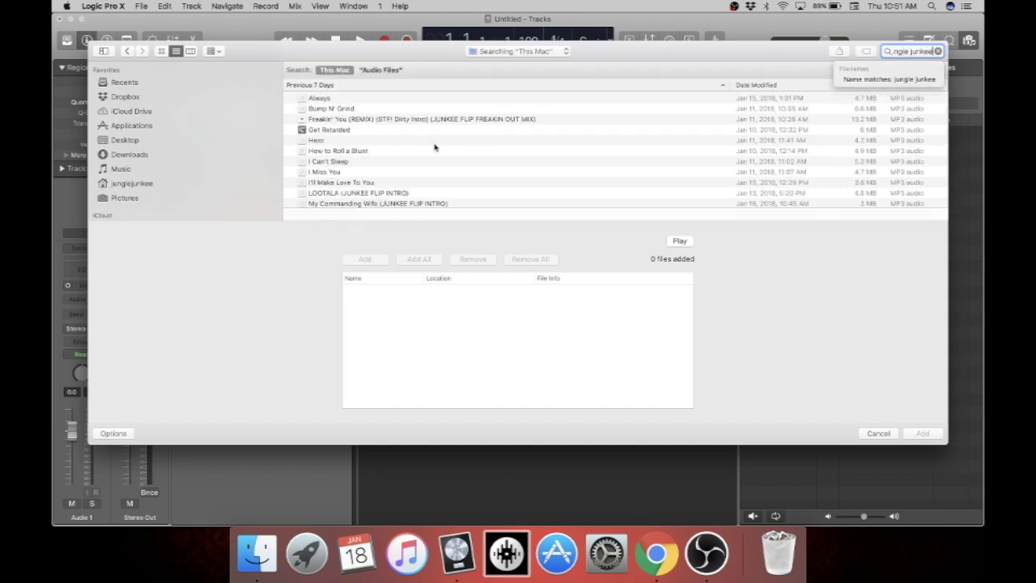
Find the MP3 "U Know" among the search results, preview it, and add it to the project's audio files
{"action": "scroll", "coordinate": [434, 146], "scroll_direction": "down", "scroll_amount": 5}
{"action": "scroll", "coordinate": [434, 147], "scroll_direction": "down", "scroll_amount": 10}
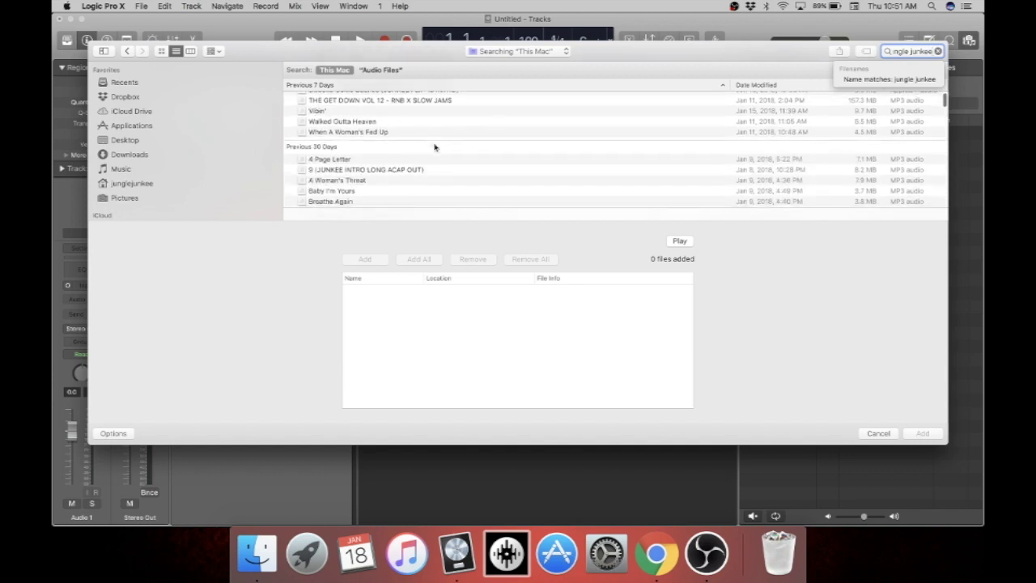
{"action": "scroll", "coordinate": [434, 147], "scroll_direction": "down", "scroll_amount": 8}
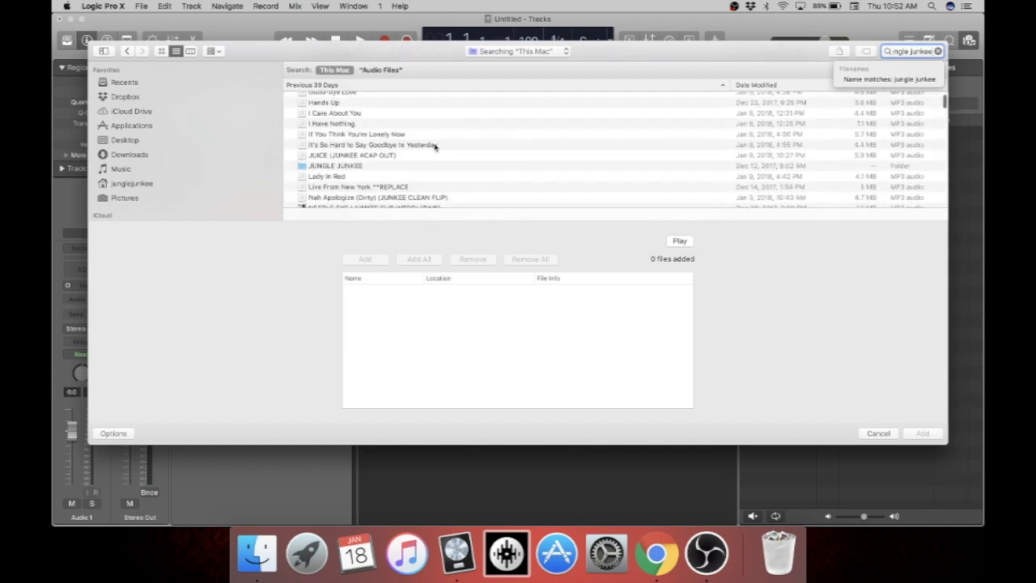
{"action": "scroll", "coordinate": [434, 147], "scroll_direction": "down", "scroll_amount": 5}
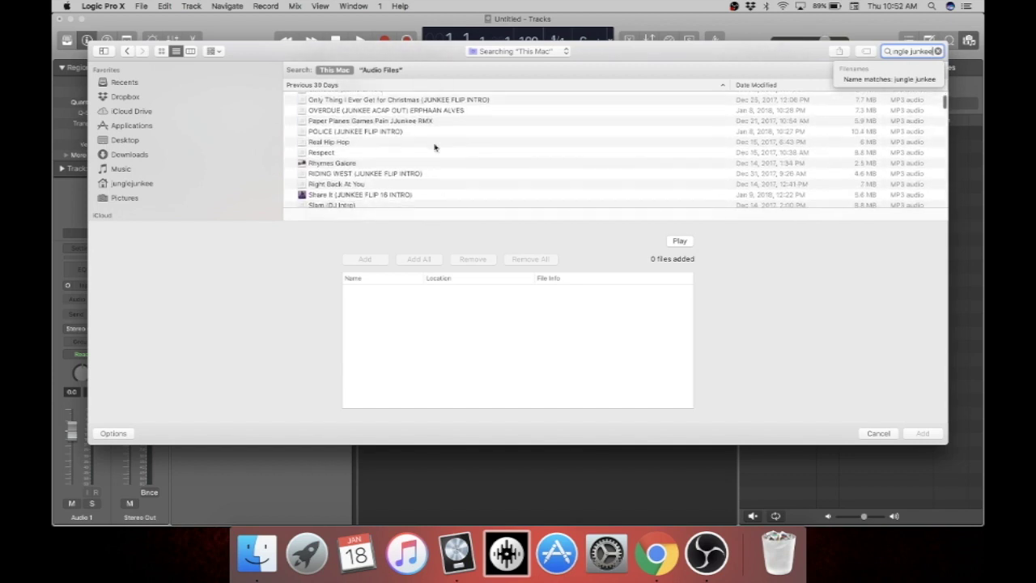
{"action": "scroll", "coordinate": [434, 147], "scroll_direction": "down", "scroll_amount": 10}
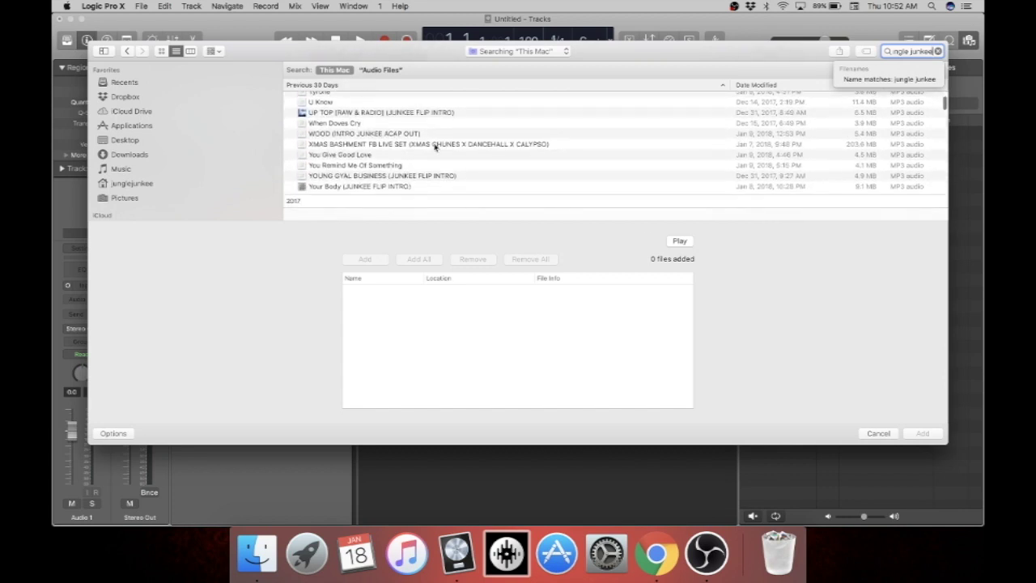
{"action": "scroll", "coordinate": [434, 147], "scroll_direction": "up", "scroll_amount": 5}
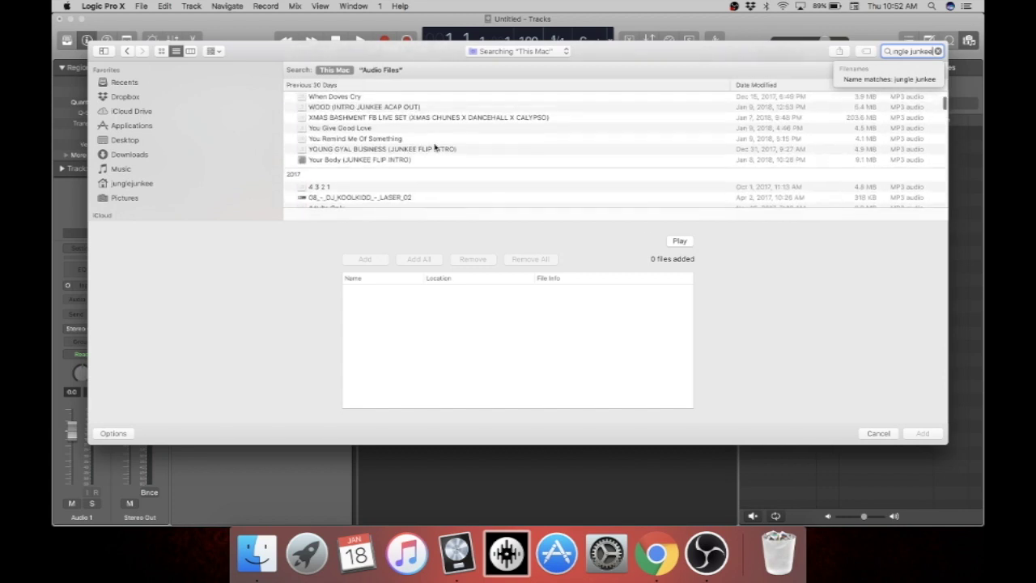
{"action": "scroll", "coordinate": [434, 147], "scroll_direction": "up", "scroll_amount": 5}
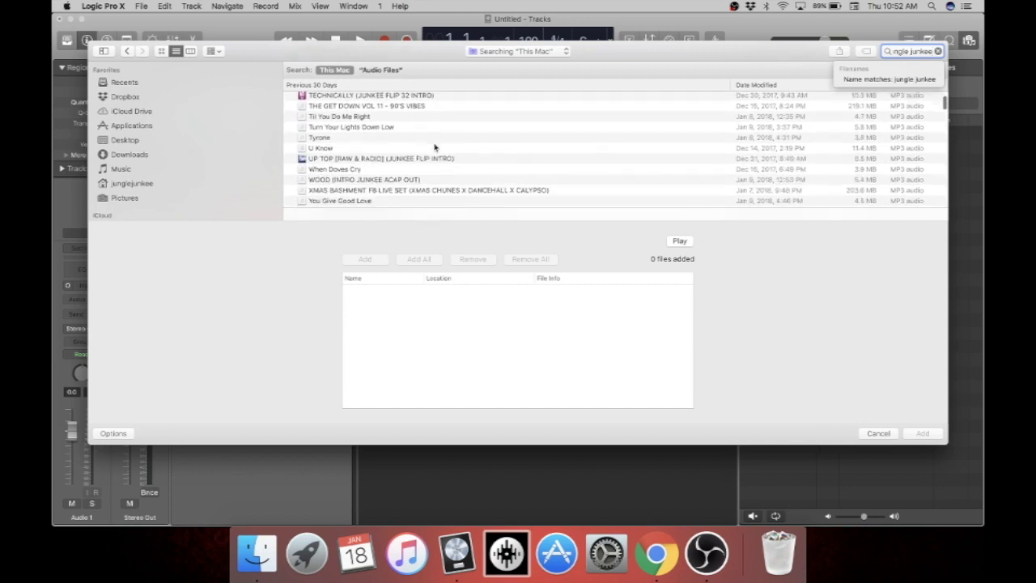
{"action": "left_click", "coordinate": [330, 149]}
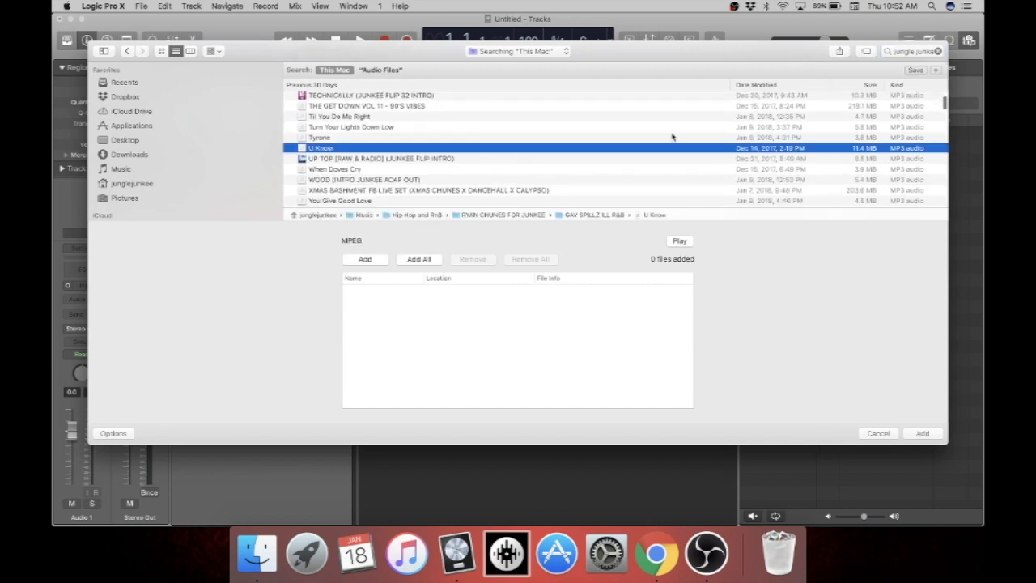
{"action": "left_click", "coordinate": [680, 242]}
{"action": "left_click", "coordinate": [679, 241]}
{"action": "left_click", "coordinate": [351, 259]}
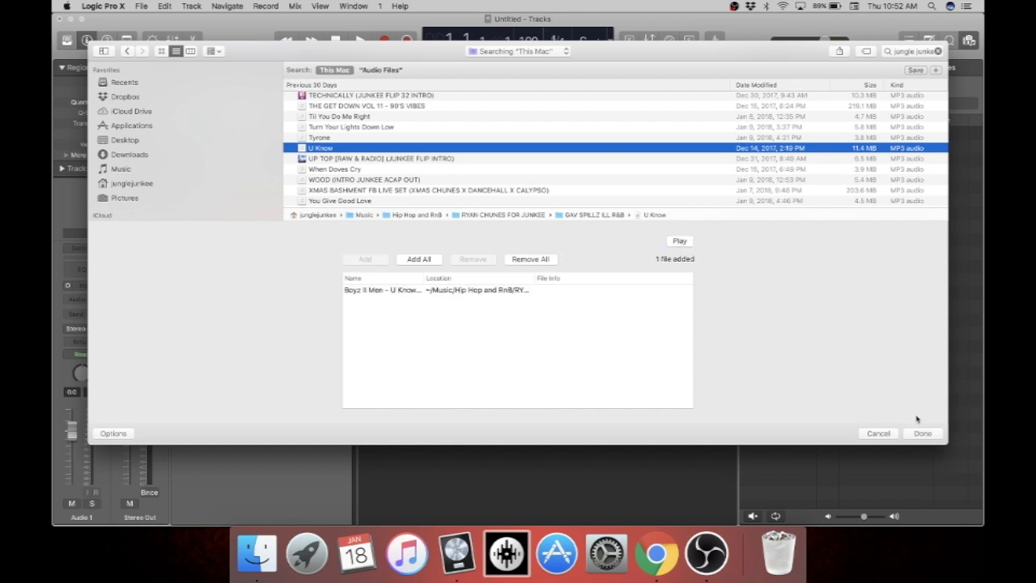
{"action": "left_click", "coordinate": [923, 433]}
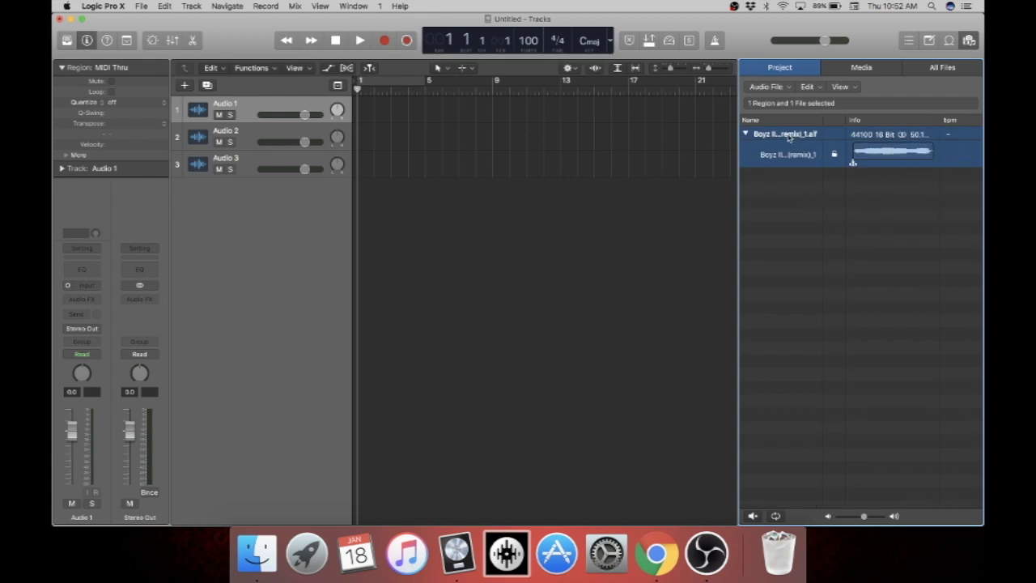
Place the imported "Boyz II Men - U Know(remix)" audio on the first track at bar 1 and hide the audio browser
{"action": "left_click_drag", "start_coordinate": [789, 138], "coordinate": [360, 112]}
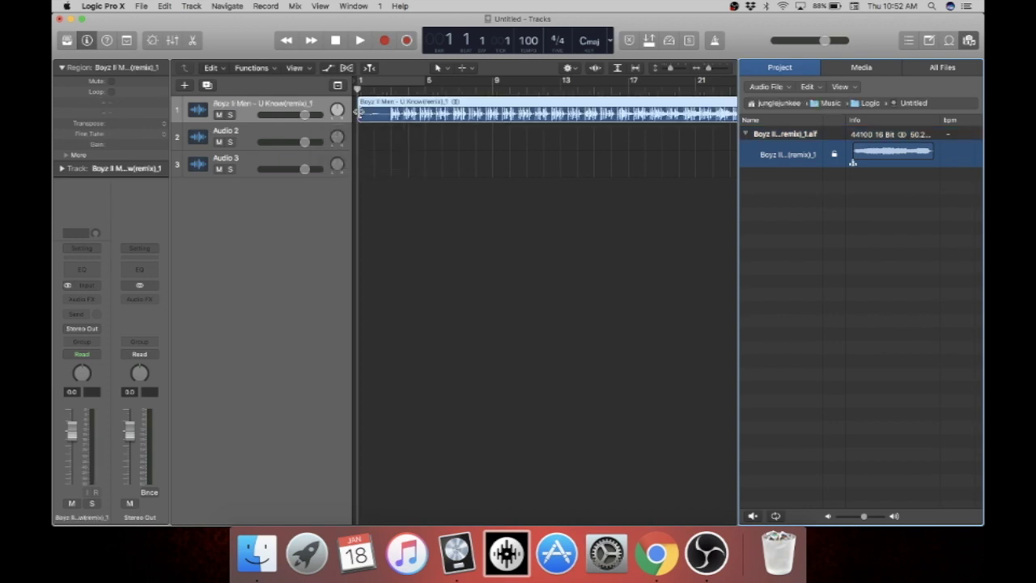
{"action": "left_click", "coordinate": [969, 40]}
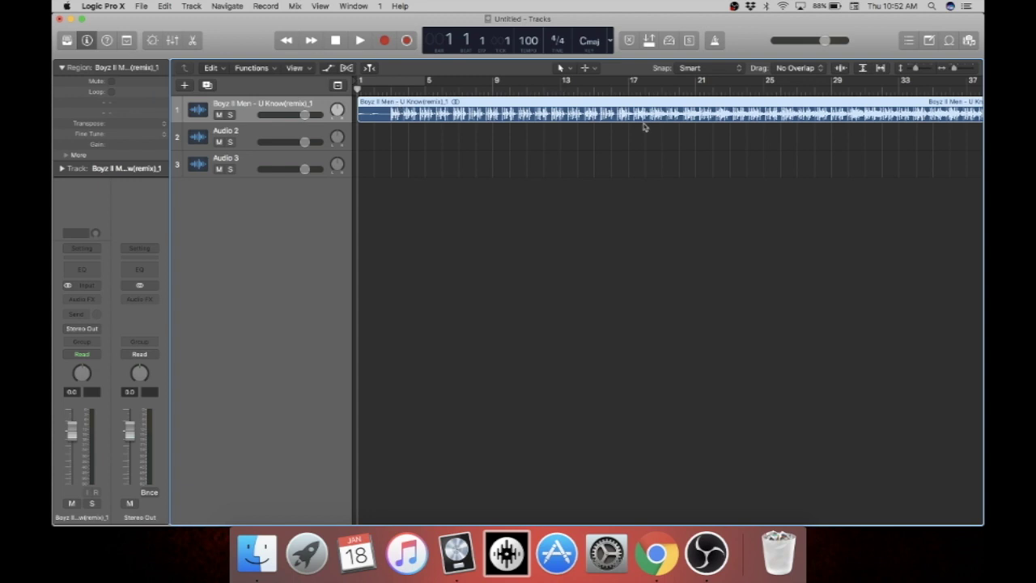
Move the playhead to bar 48 and magnify the timeline horizontally around it
{"action": "key", "text": "super+Left"}
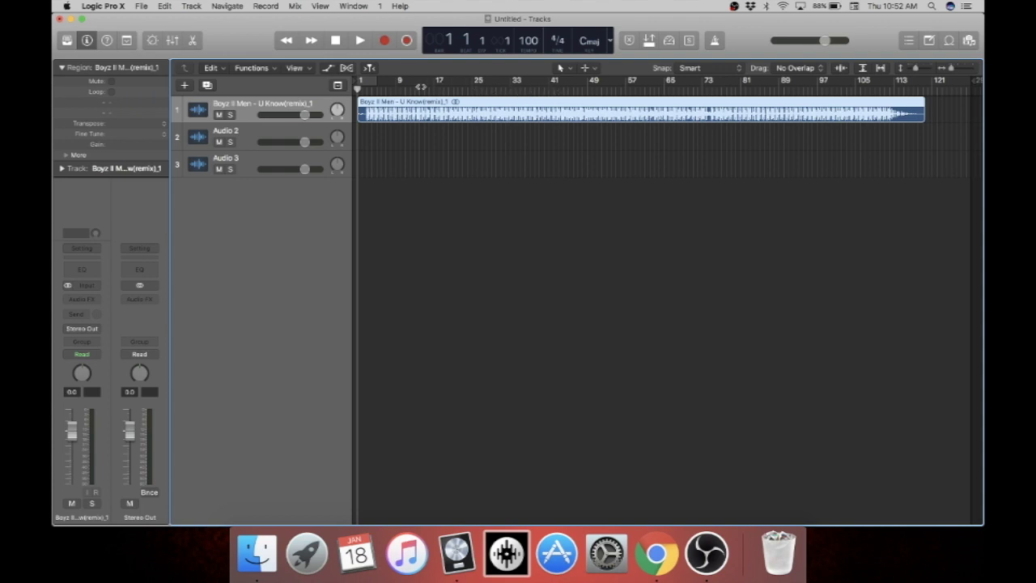
{"action": "left_click_drag", "start_coordinate": [356, 91], "coordinate": [583, 111]}
{"action": "key", "text": "super+Right"}
{"action": "key", "text": "super+Right"}
{"action": "key", "text": "super+Right"}
{"action": "key", "text": "super+Right"}
{"action": "key", "text": "super+Right"}
{"action": "key", "text": "super+Right"}
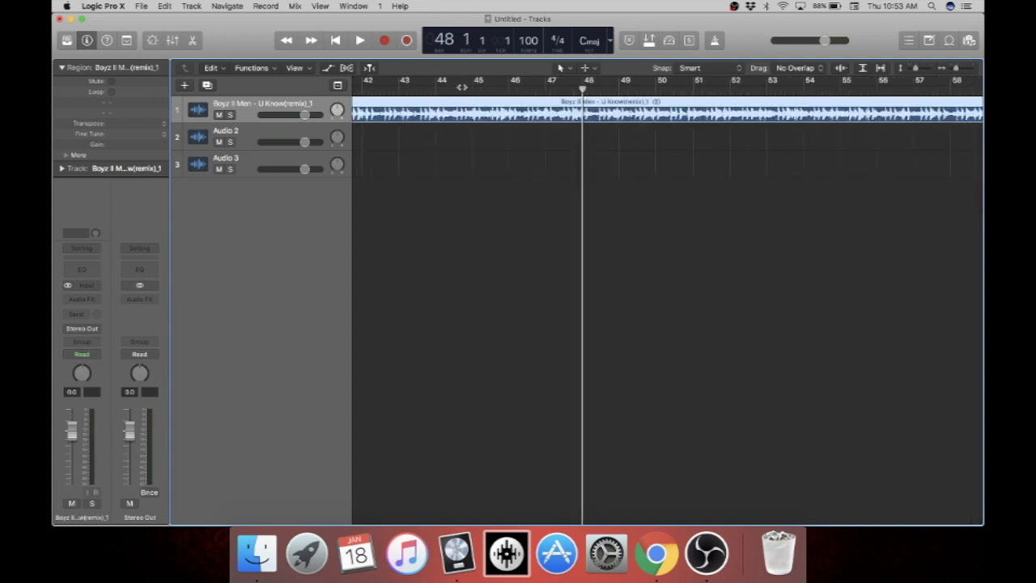
Examine the waveform at the song's start and around the playhead at several horizontal zoom levels, ending with the whole region in view
{"action": "scroll", "coordinate": [463, 88], "scroll_direction": "left", "scroll_amount": 15}
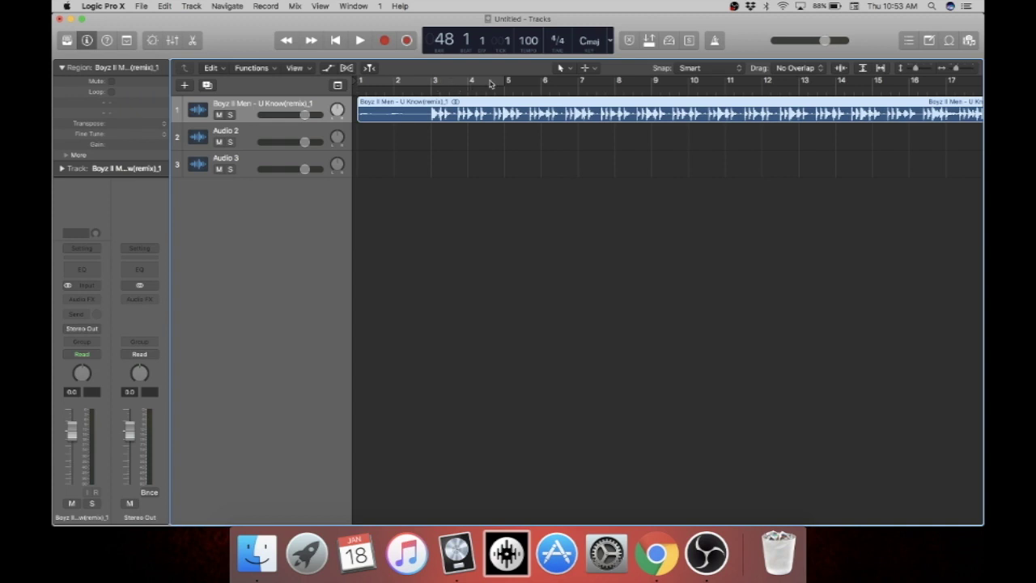
{"action": "key", "text": "super+Right"}
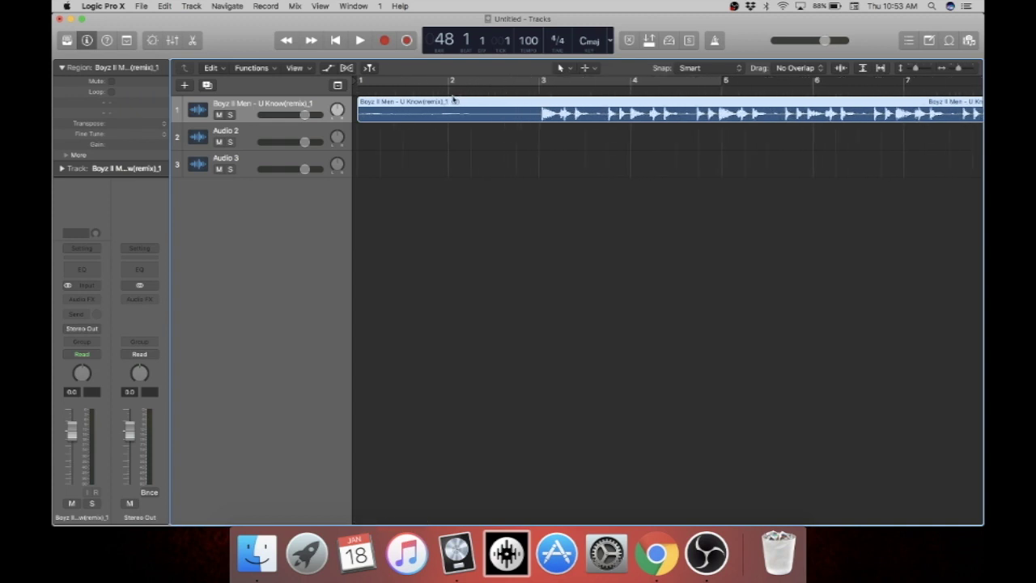
{"action": "key", "text": "super+Left"}
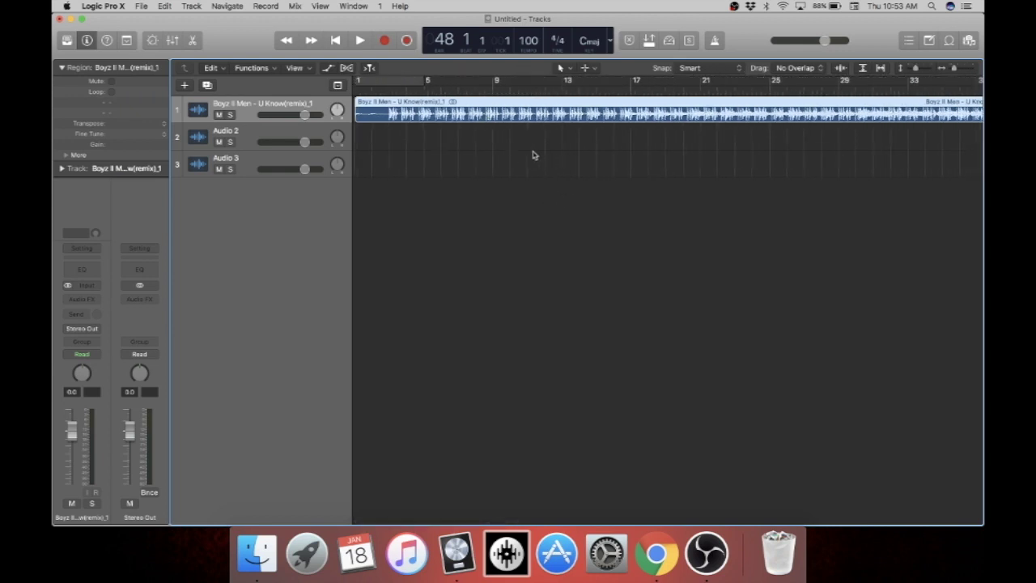
{"action": "key", "text": "super+Left"}
{"action": "key", "text": "super+Right"}
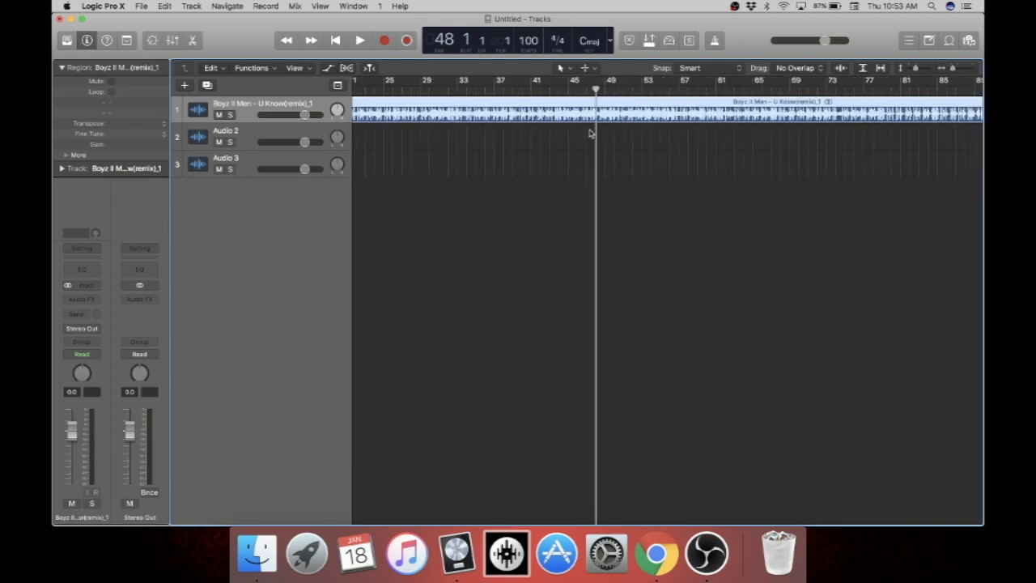
{"action": "key", "text": "super+Left"}
{"action": "key", "text": "super+Right"}
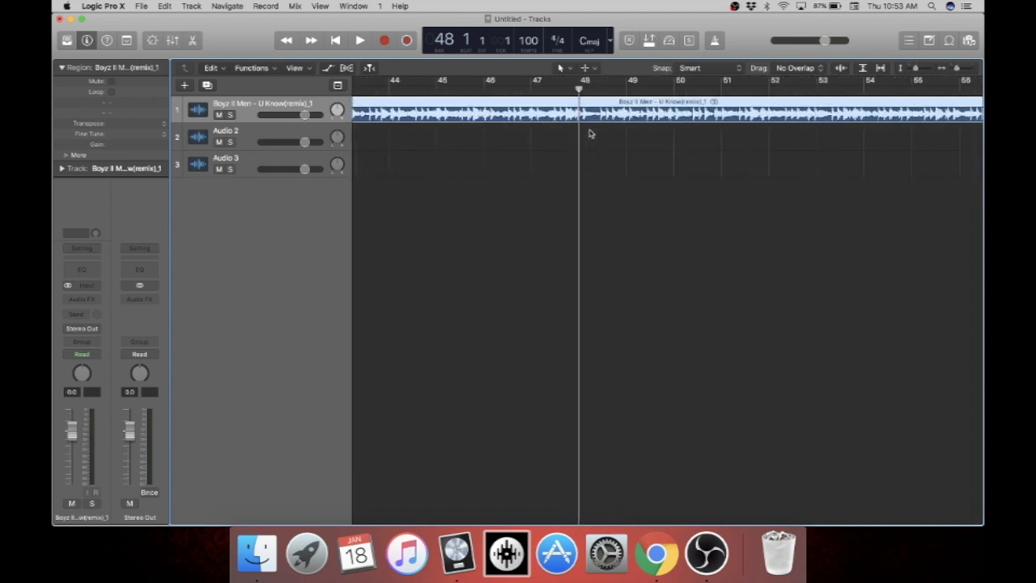
{"action": "key", "text": "super+Left"}
{"action": "key", "text": "super+Left"}
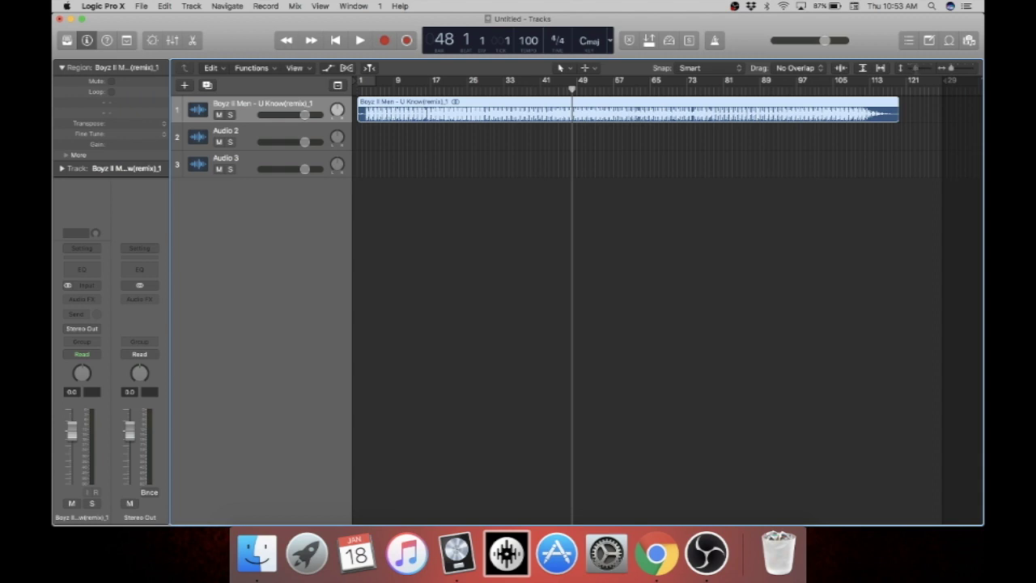
Enlarge the tracks vertically, reduce them slightly, and magnify the timeline horizontally a little to examine the stereo waveform
{"action": "key", "text": "super+Down"}
{"action": "key", "text": "super+Down"}
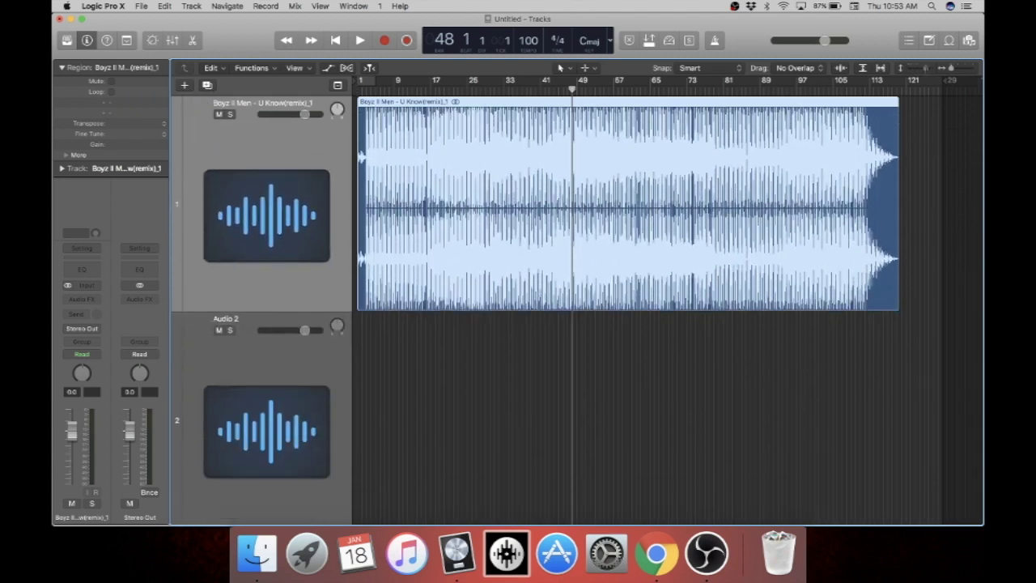
{"action": "key", "text": "super+Up"}
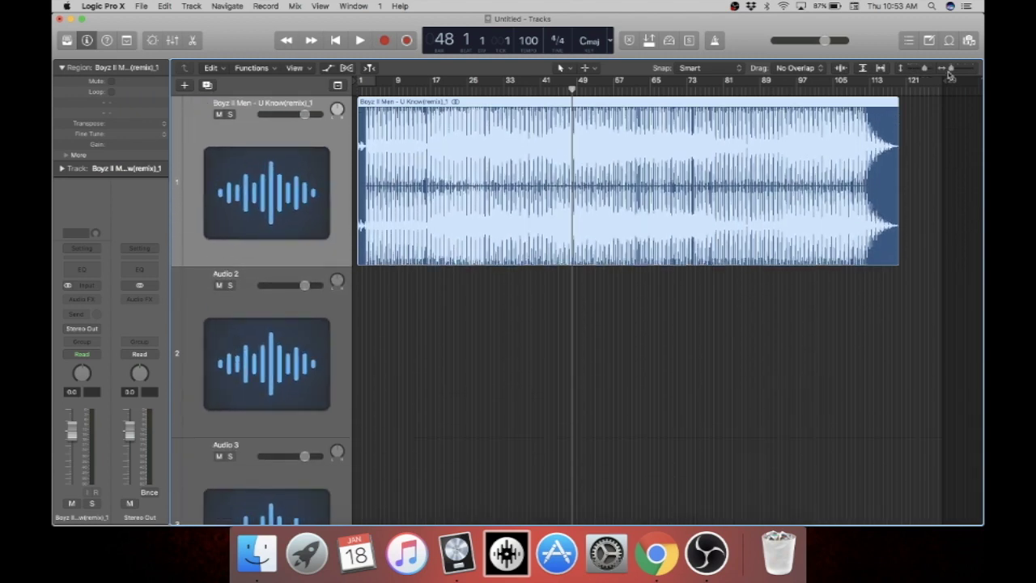
{"action": "mouse_move", "coordinate": [953, 72]}
{"action": "left_mouse_down"}
{"action": "mouse_move", "coordinate": [982, 72]}
{"action": "mouse_move", "coordinate": [954, 71]}
{"action": "left_mouse_up"}
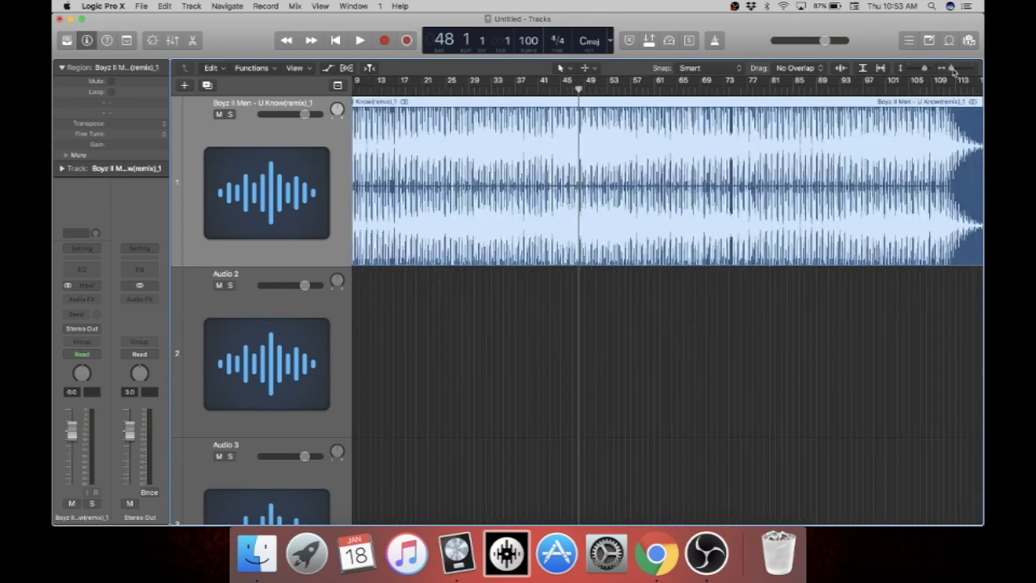
Fit the whole song region in view and examine the resize handles at its end and start
{"action": "key", "text": "super+Left"}
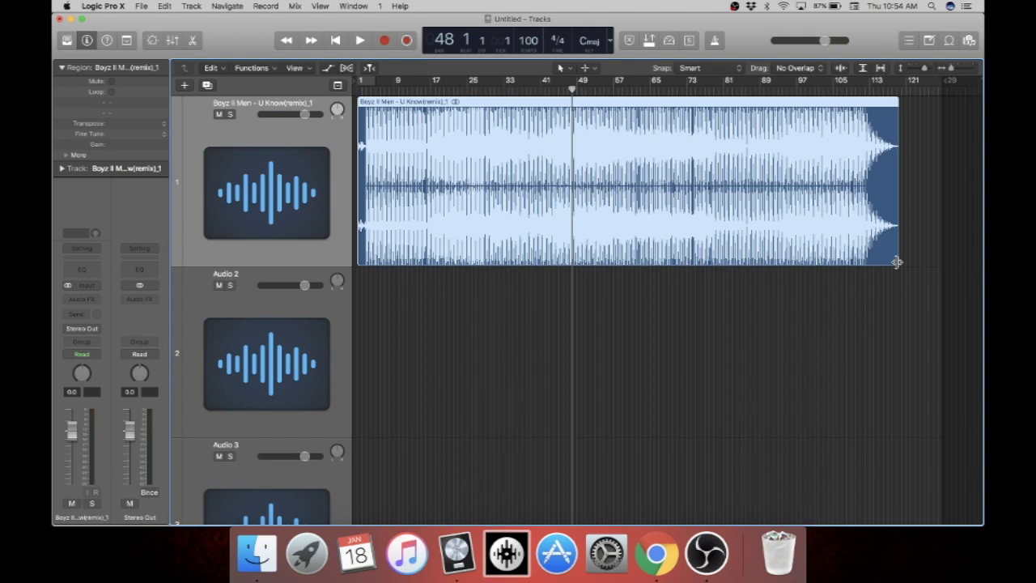
{"action": "mouse_move", "coordinate": [897, 263]}
{"action": "left_mouse_down"}
{"action": "mouse_move", "coordinate": [638, 272]}
{"action": "mouse_move", "coordinate": [899, 268]}
{"action": "left_mouse_up"}
{"action": "mouse_move", "coordinate": [360, 264]}
{"action": "left_mouse_down"}
{"action": "mouse_move", "coordinate": [524, 268]}
{"action": "mouse_move", "coordinate": [357, 264]}
{"action": "left_mouse_up"}
{"action": "scroll", "coordinate": [485, 124], "scroll_direction": "up", "scroll_amount": 5}
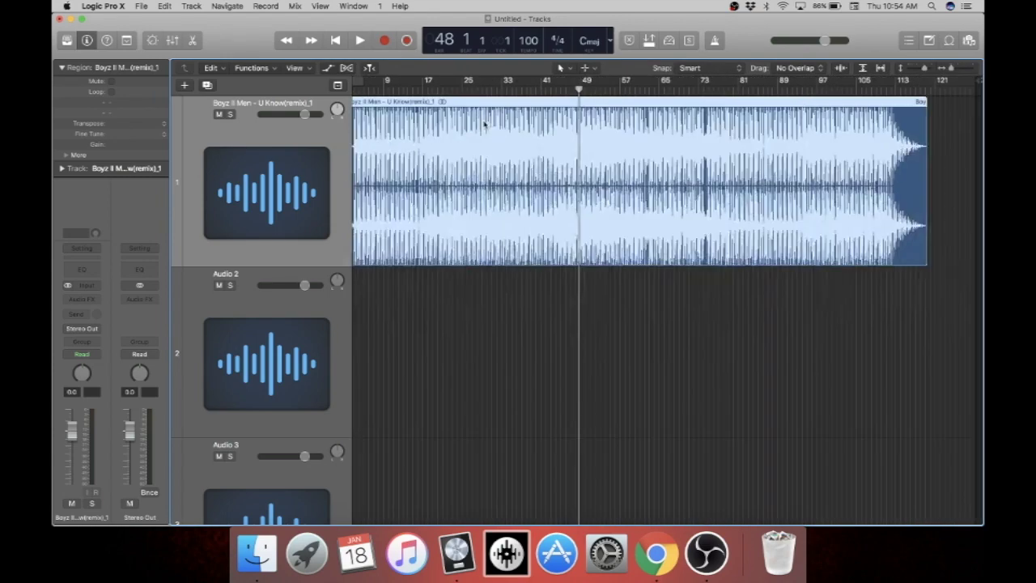
{"action": "scroll", "coordinate": [484, 124], "scroll_direction": "down", "scroll_amount": 1}
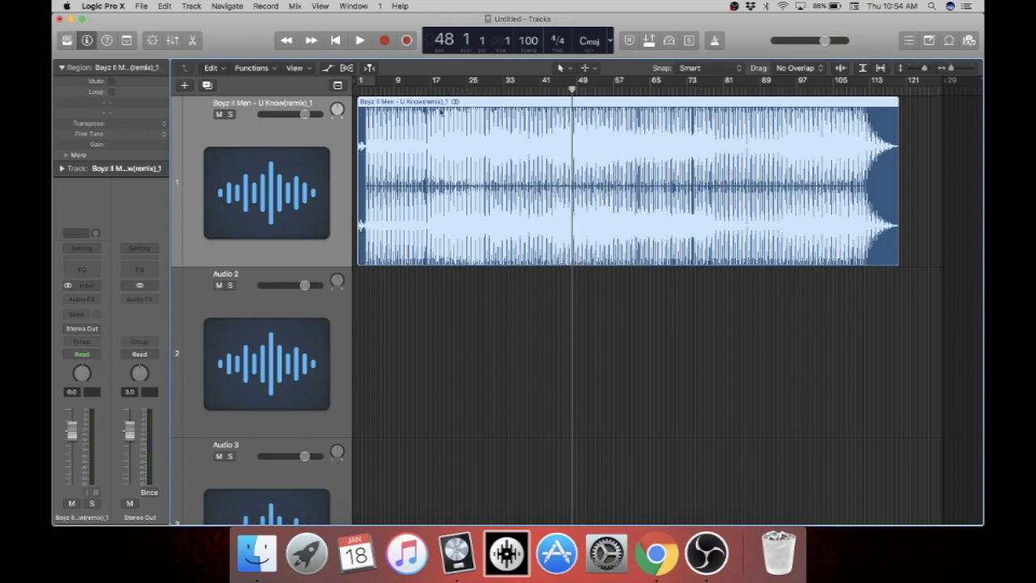
Move the playhead to bar 17 and split the song region there
{"action": "left_click_drag", "start_coordinate": [571, 92], "coordinate": [431, 92]}
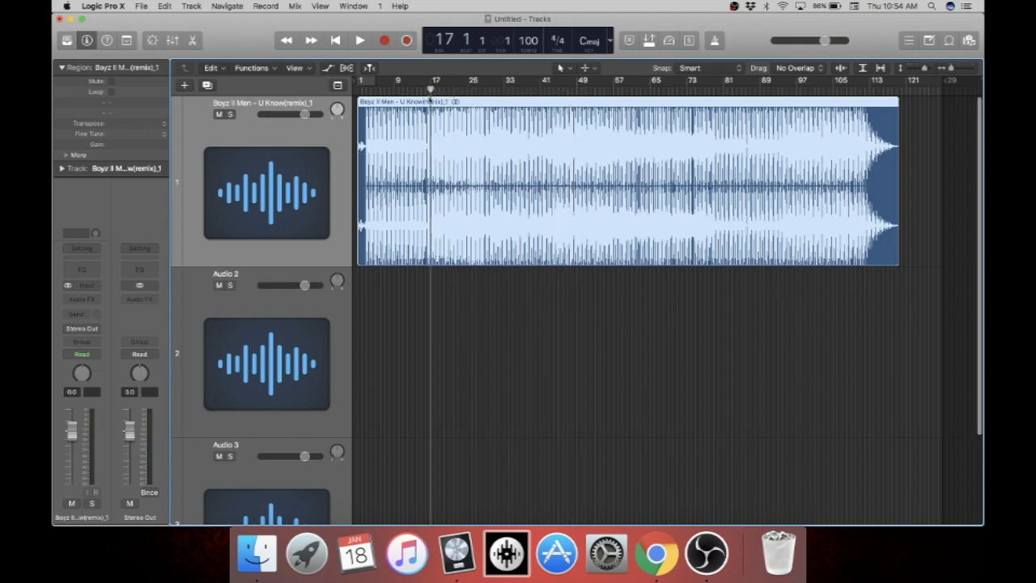
{"action": "scroll", "coordinate": [430, 98], "scroll_direction": "up", "scroll_amount": 10}
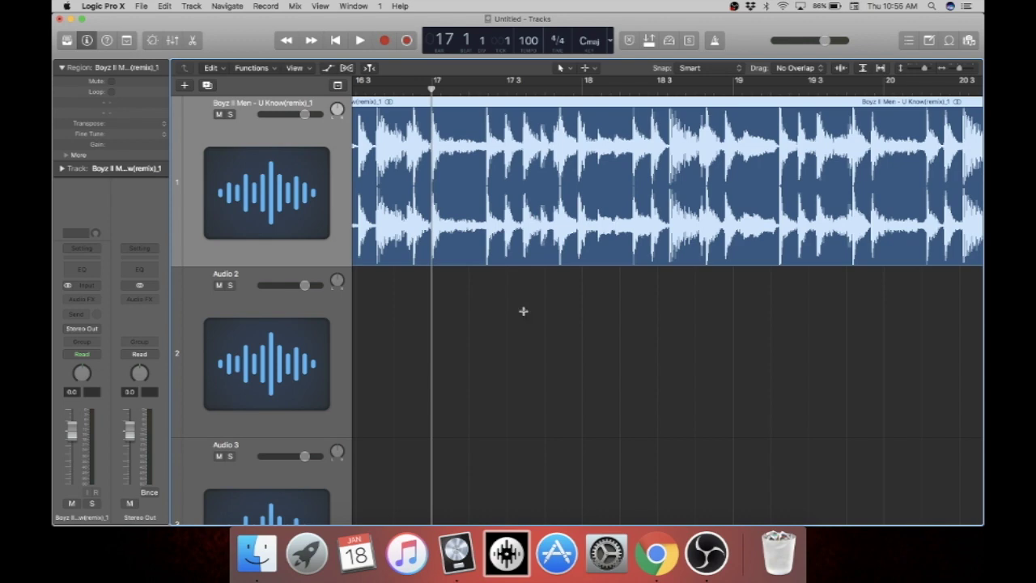
{"action": "key", "text": "super+t"}
{"action": "scroll", "coordinate": [524, 314], "scroll_direction": "left", "scroll_amount": 5}
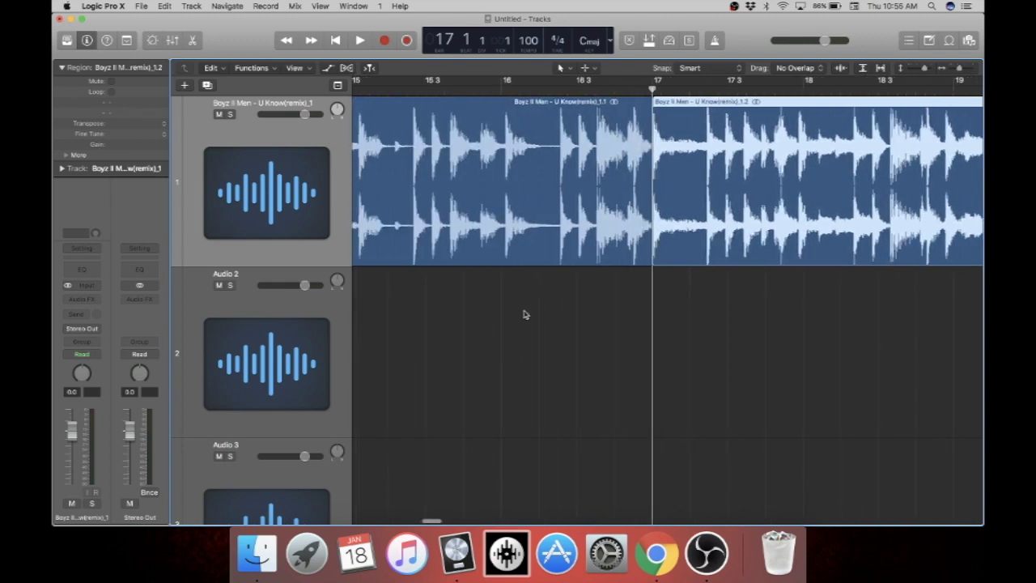
Check both parts of the split song by selecting each in turn, and delete the part after bar 17
{"action": "left_click", "coordinate": [639, 106]}
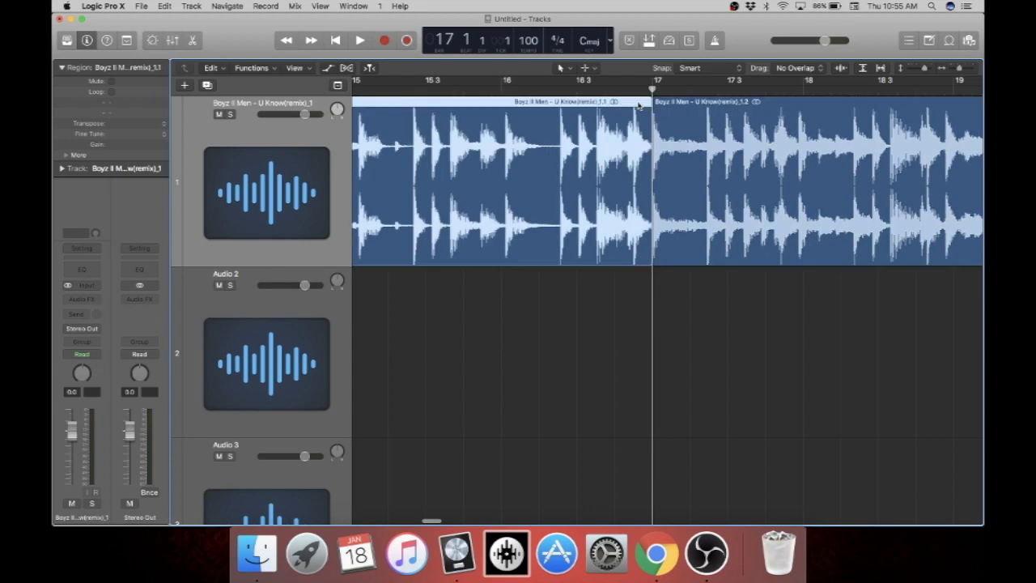
{"action": "left_click", "coordinate": [720, 103]}
{"action": "left_click", "coordinate": [631, 105]}
{"action": "left_click", "coordinate": [841, 103]}
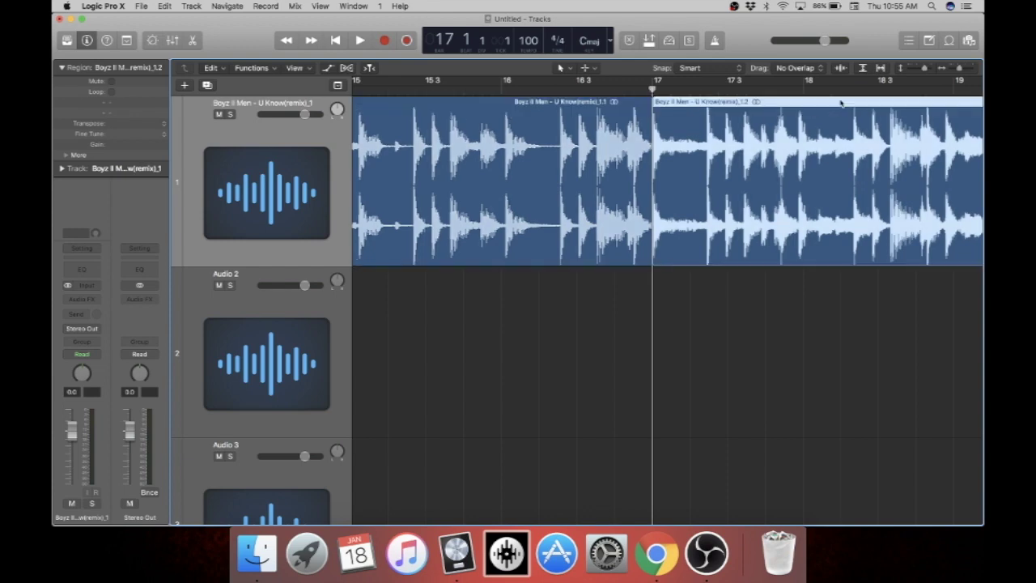
{"action": "key", "text": "Delete"}
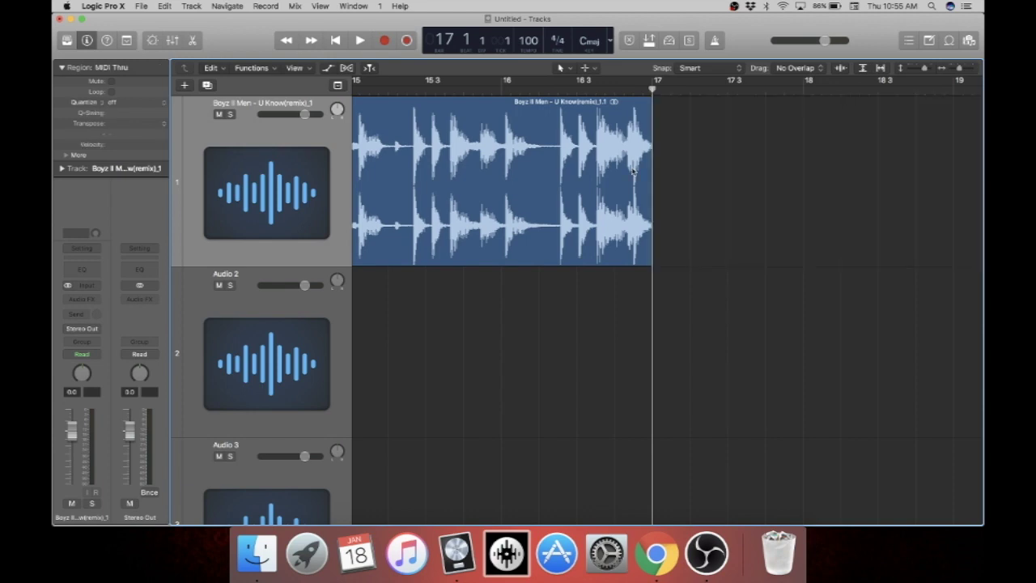
Select the remaining song region and examine its trim handle at bar 17 and its waveform back to bar 1
{"action": "scroll", "coordinate": [634, 172], "scroll_direction": "down", "scroll_amount": 5}
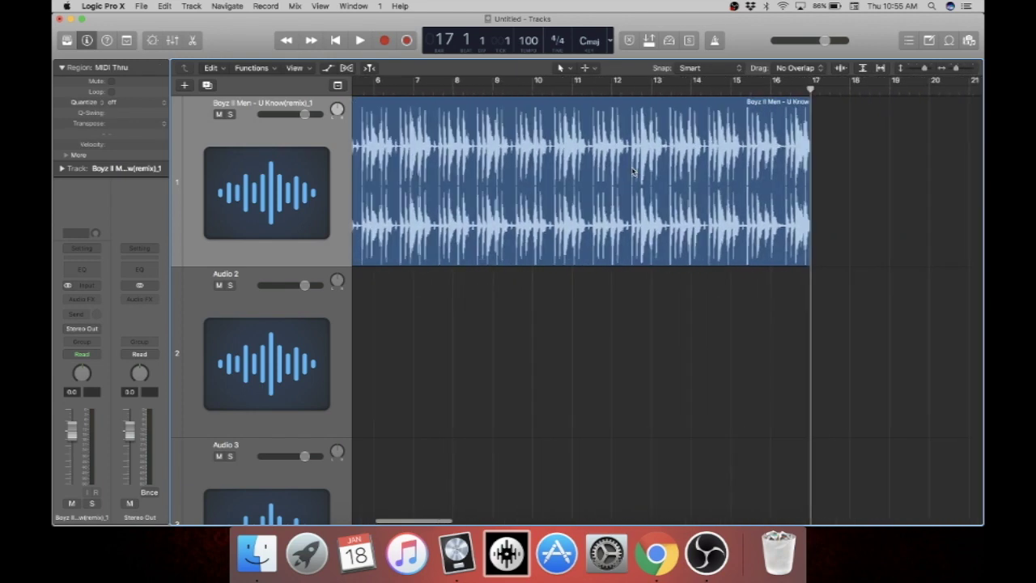
{"action": "scroll", "coordinate": [639, 172], "scroll_direction": "right", "scroll_amount": 5}
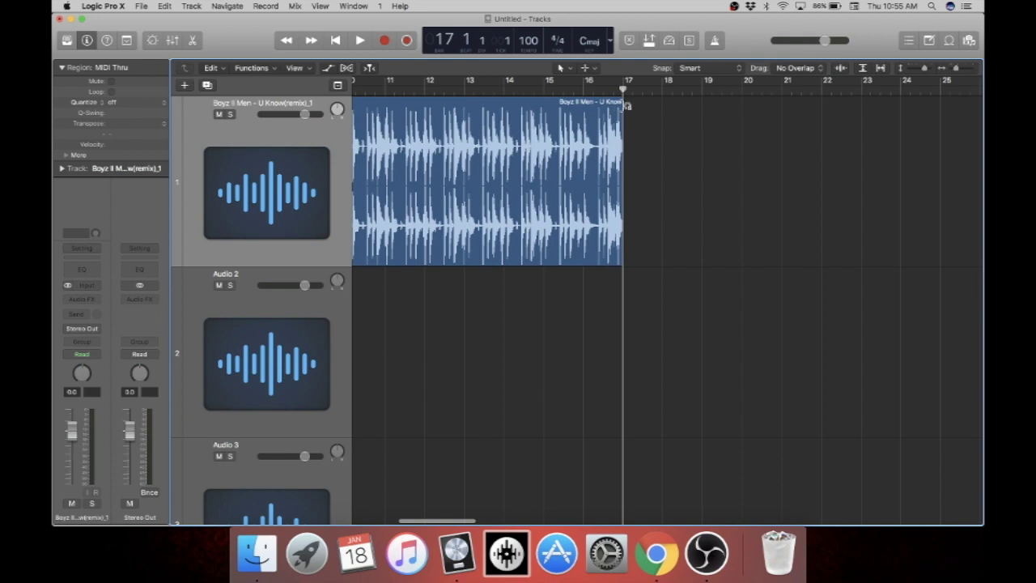
{"action": "scroll", "coordinate": [725, 161], "scroll_direction": "left", "scroll_amount": 1}
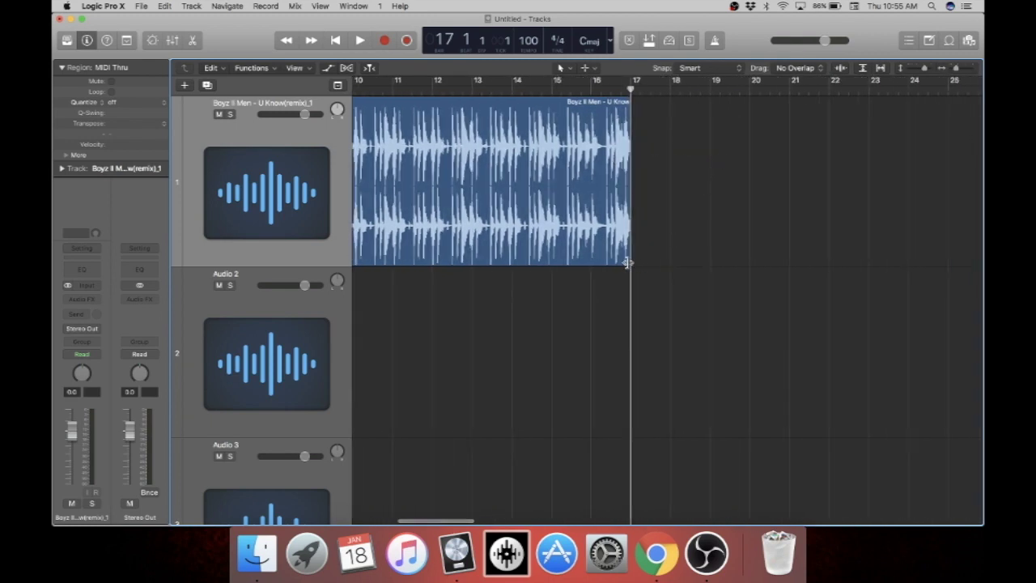
{"action": "left_click", "coordinate": [525, 105]}
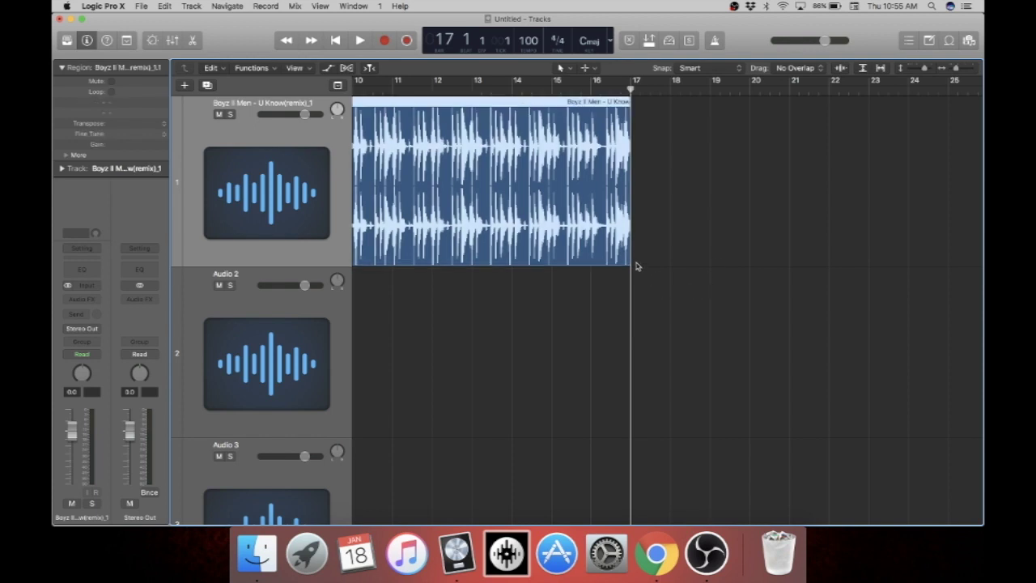
{"action": "mouse_move", "coordinate": [628, 261]}
{"action": "left_mouse_down"}
{"action": "mouse_move", "coordinate": [909, 259]}
{"action": "mouse_move", "coordinate": [652, 238]}
{"action": "mouse_move", "coordinate": [584, 217]}
{"action": "mouse_move", "coordinate": [692, 230]}
{"action": "mouse_move", "coordinate": [878, 231]}
{"action": "mouse_move", "coordinate": [548, 210]}
{"action": "mouse_move", "coordinate": [908, 227]}
{"action": "mouse_move", "coordinate": [600, 221]}
{"action": "mouse_move", "coordinate": [615, 255]}
{"action": "mouse_move", "coordinate": [631, 255]}
{"action": "left_mouse_up"}
{"action": "scroll", "coordinate": [527, 286], "scroll_direction": "left", "scroll_amount": 10}
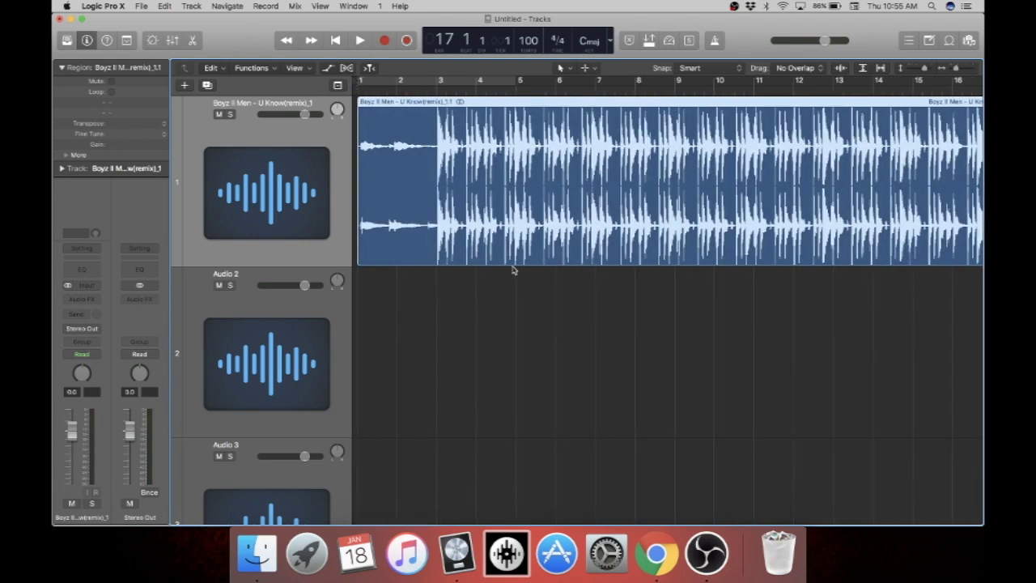
Open the key commands editor and look through the Piano Roll command group
{"action": "left_click", "coordinate": [103, 6]}
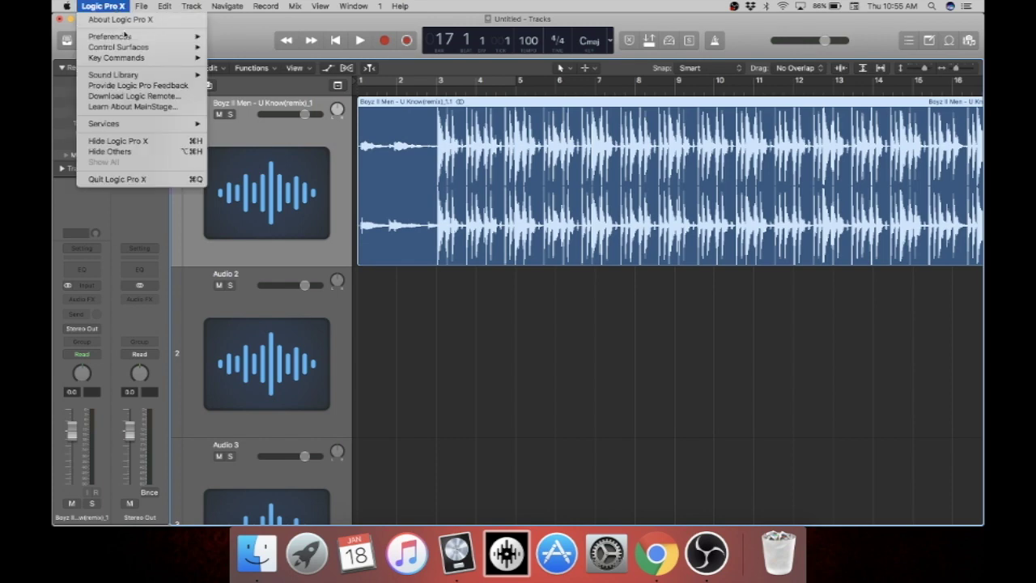
{"action": "mouse_move", "coordinate": [157, 58]}
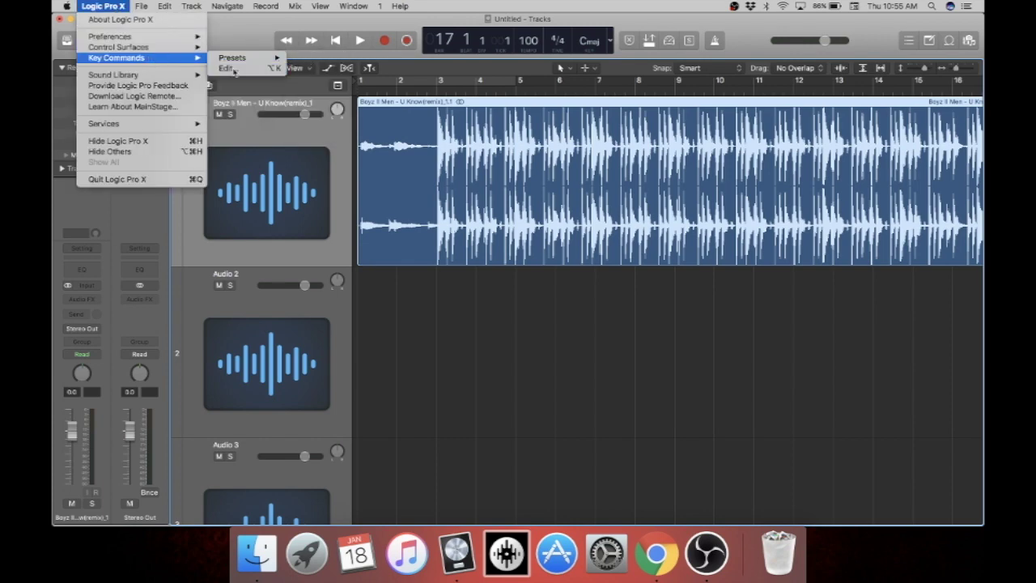
{"action": "left_click", "coordinate": [230, 68]}
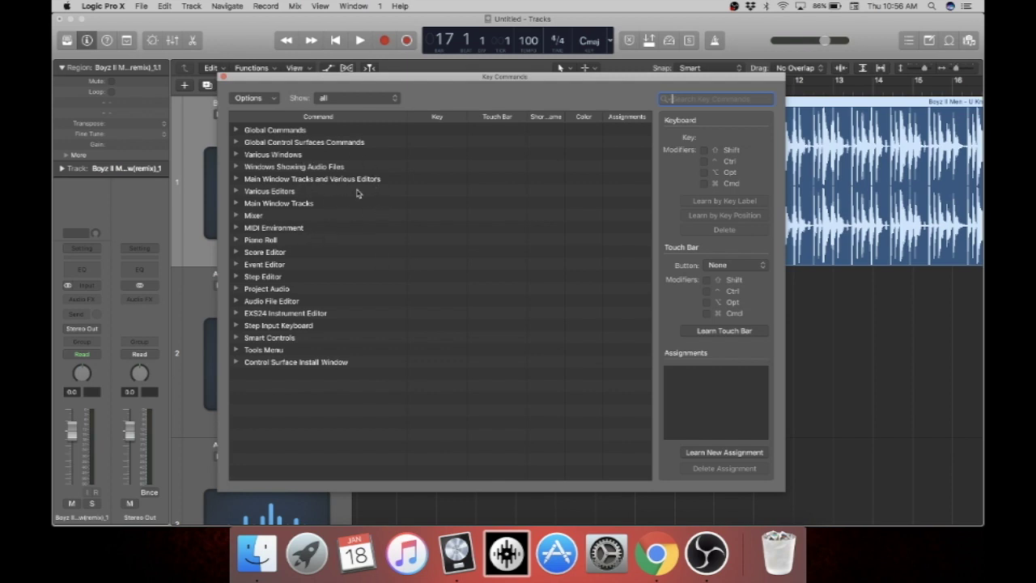
{"action": "left_click", "coordinate": [236, 241]}
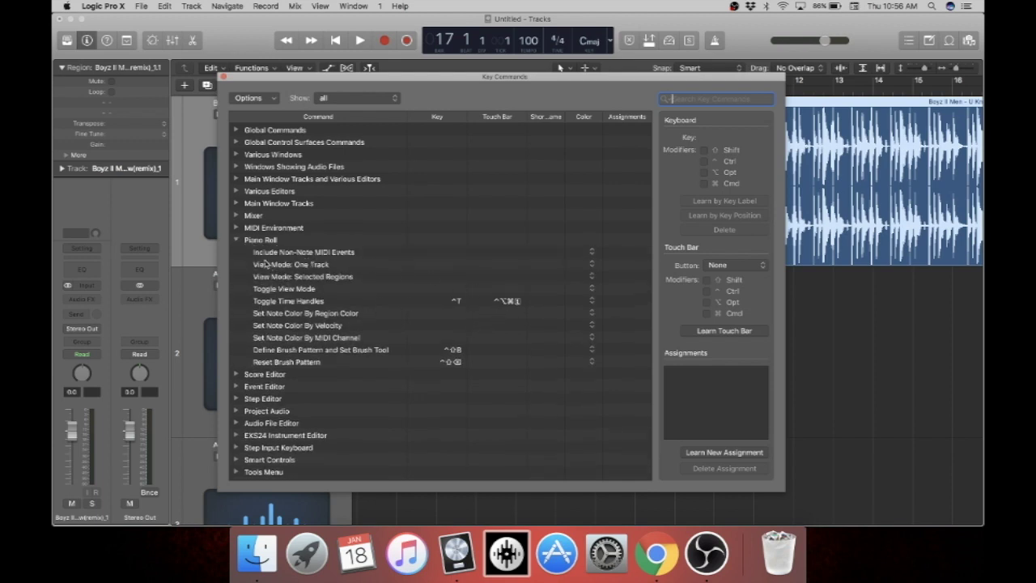
{"action": "left_click", "coordinate": [237, 241]}
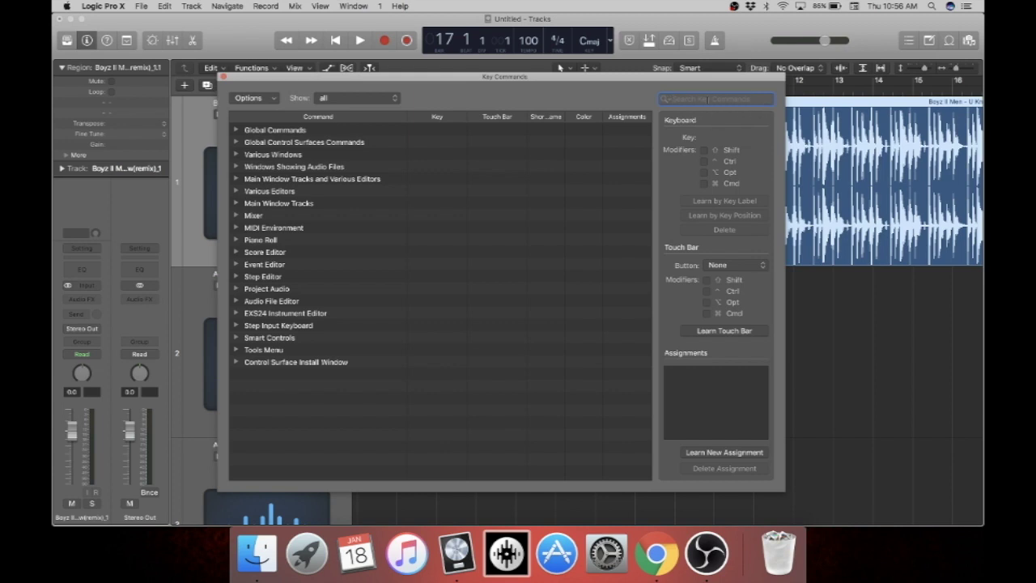
Search the key commands for "split", inspect Split Regions/Events at Playhead Position, and close the editor
{"action": "type", "text": "split"}
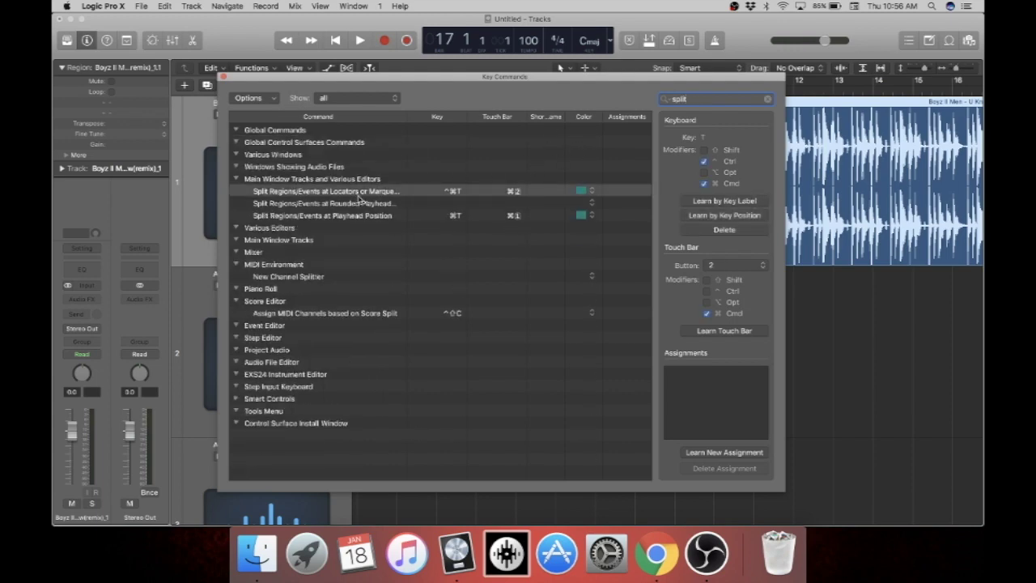
{"action": "left_click", "coordinate": [280, 217]}
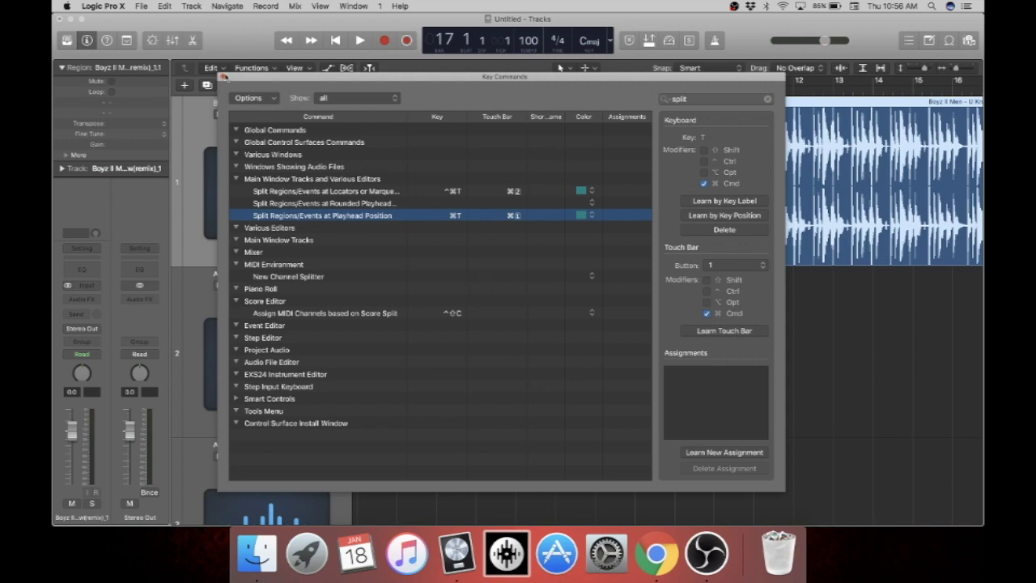
{"action": "left_click", "coordinate": [224, 77]}
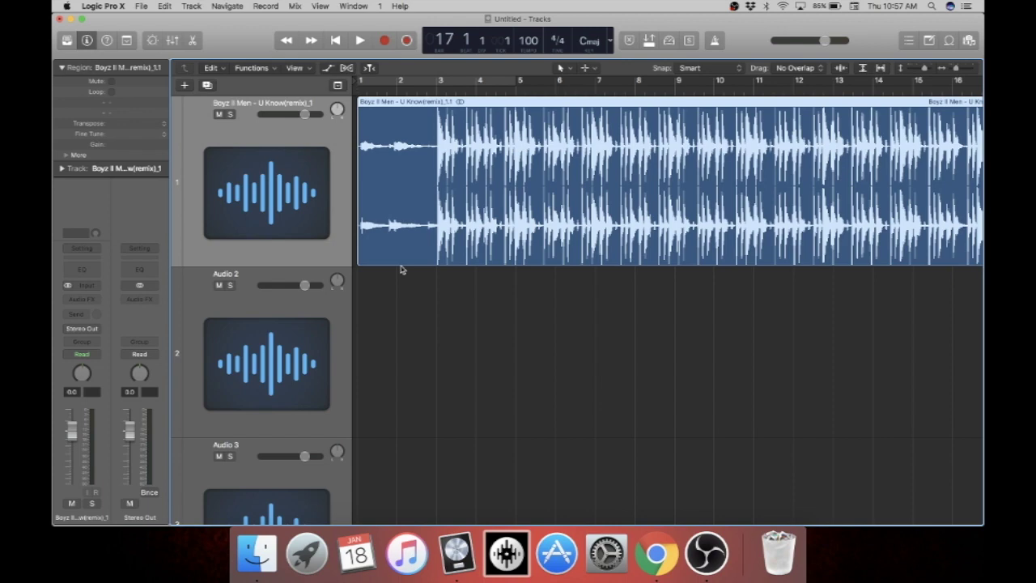
{"action": "scroll", "coordinate": [560, 310], "scroll_direction": "up", "scroll_amount": 1}
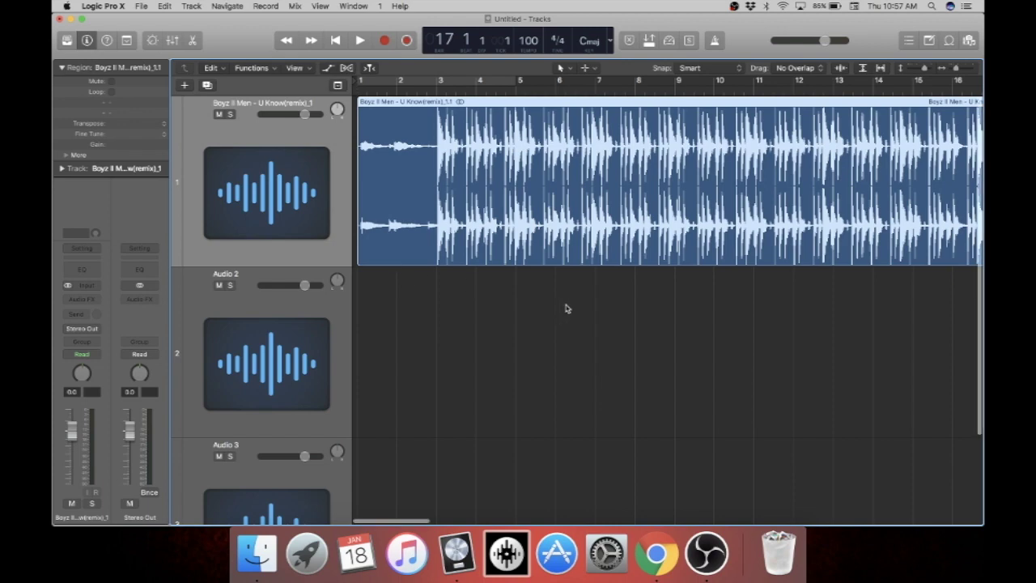
{"action": "scroll", "coordinate": [567, 308], "scroll_direction": "right", "scroll_amount": 5}
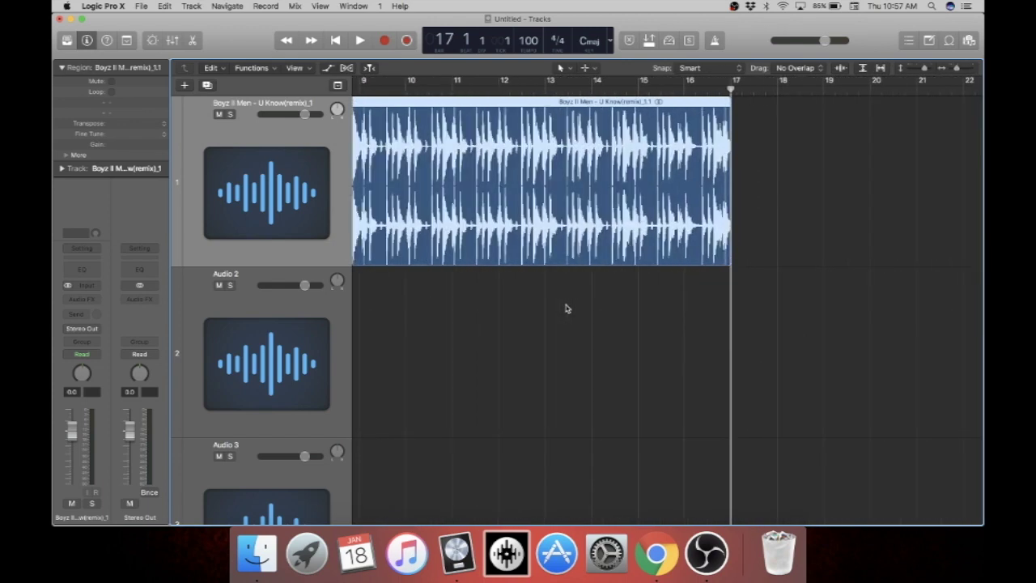
{"action": "scroll", "coordinate": [486, 321], "scroll_direction": "left", "scroll_amount": 5}
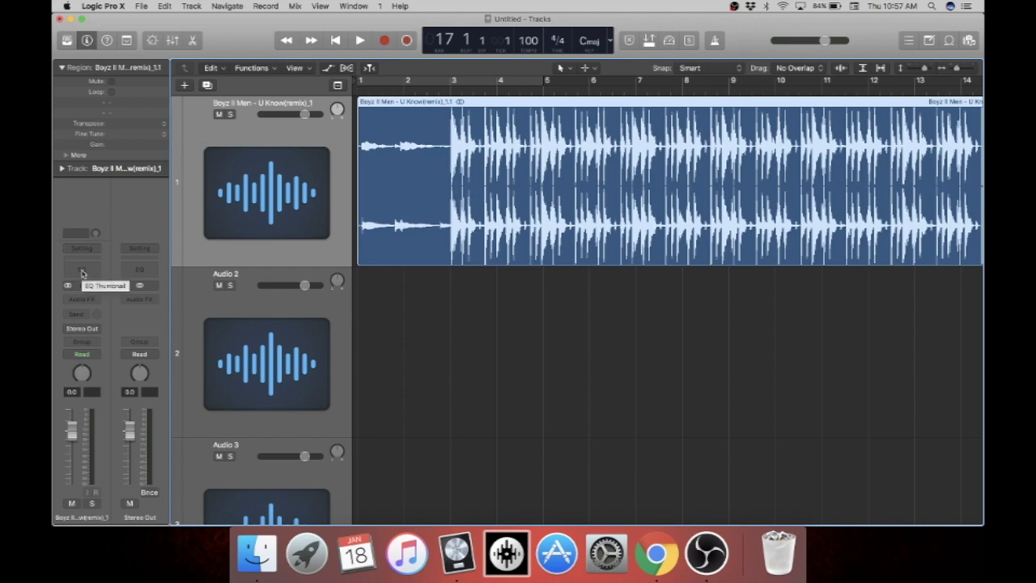
Add a Channel EQ to the song track and shift its low shelf band to 78 Hz
{"action": "left_click", "coordinate": [82, 272]}
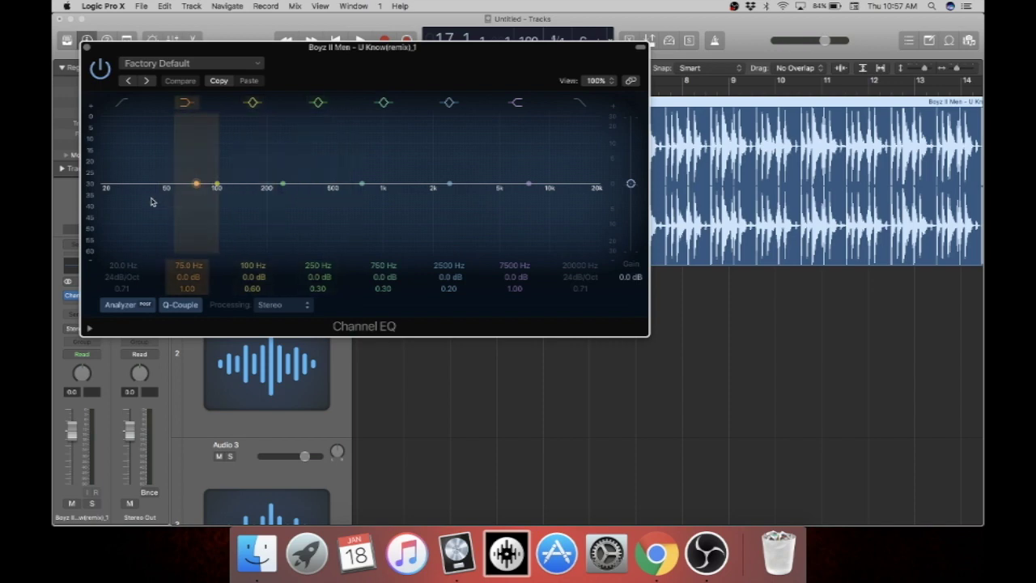
{"action": "mouse_move", "coordinate": [196, 189]}
{"action": "left_mouse_down"}
{"action": "mouse_move", "coordinate": [198, 159]}
{"action": "mouse_move", "coordinate": [200, 185]}
{"action": "left_mouse_up"}
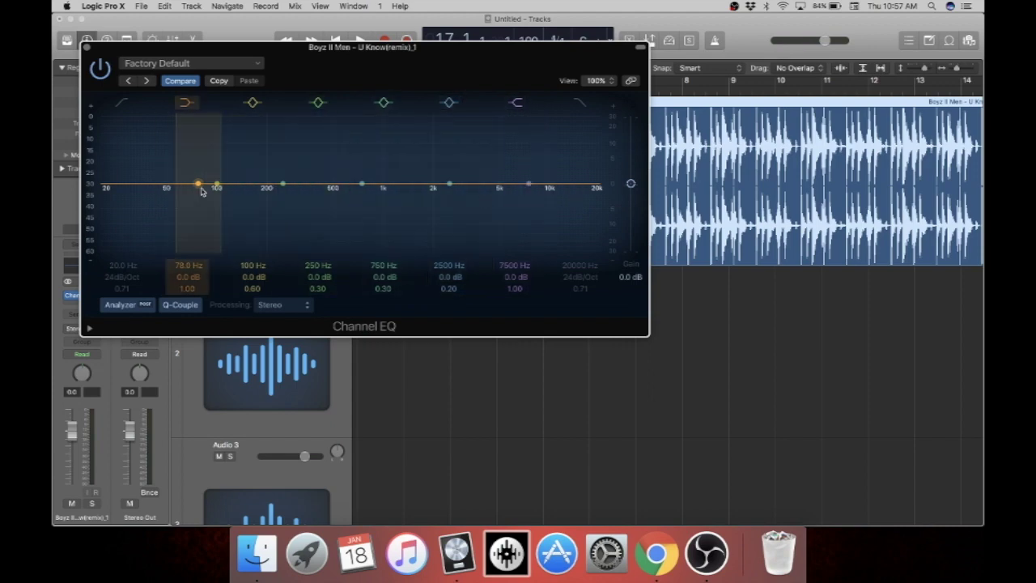
Reposition the Channel EQ window so that the upper part of the song's waveform stays visible
{"action": "left_click_drag", "start_coordinate": [358, 53], "coordinate": [602, 212]}
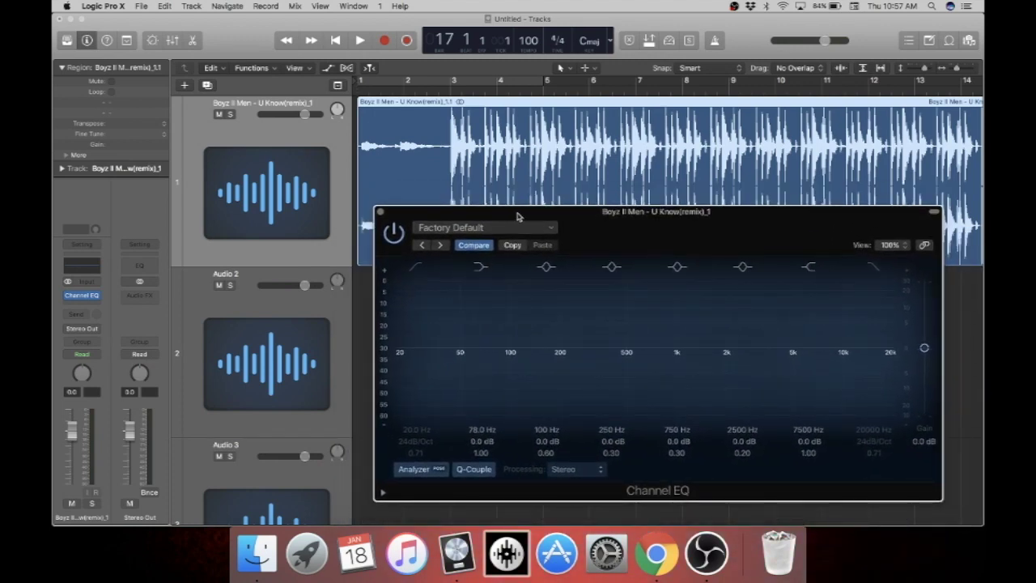
{"action": "mouse_move", "coordinate": [775, 261]}
{"action": "left_click_drag", "start_coordinate": [694, 217], "coordinate": [601, 112]}
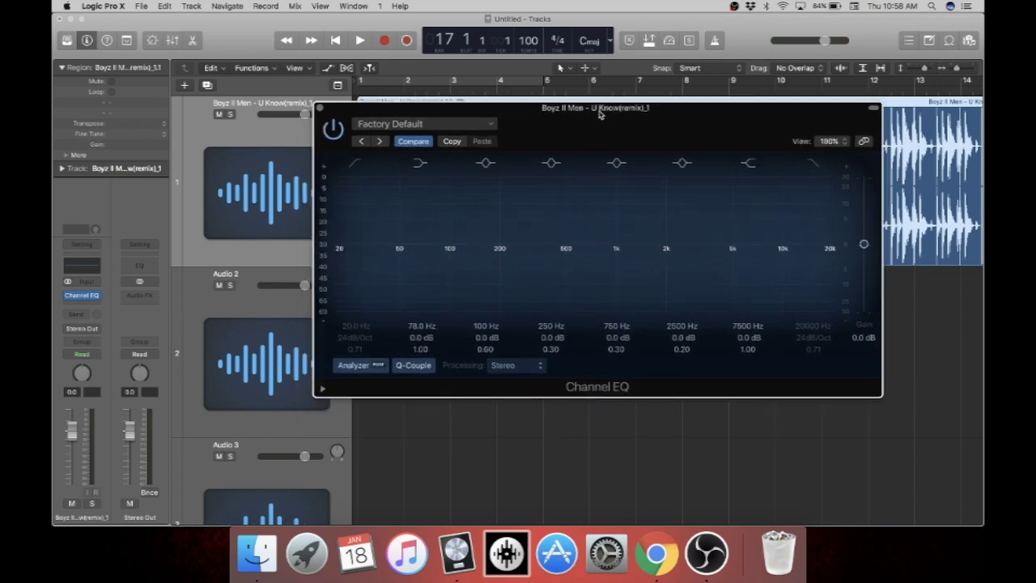
{"action": "left_click_drag", "start_coordinate": [527, 109], "coordinate": [582, 192]}
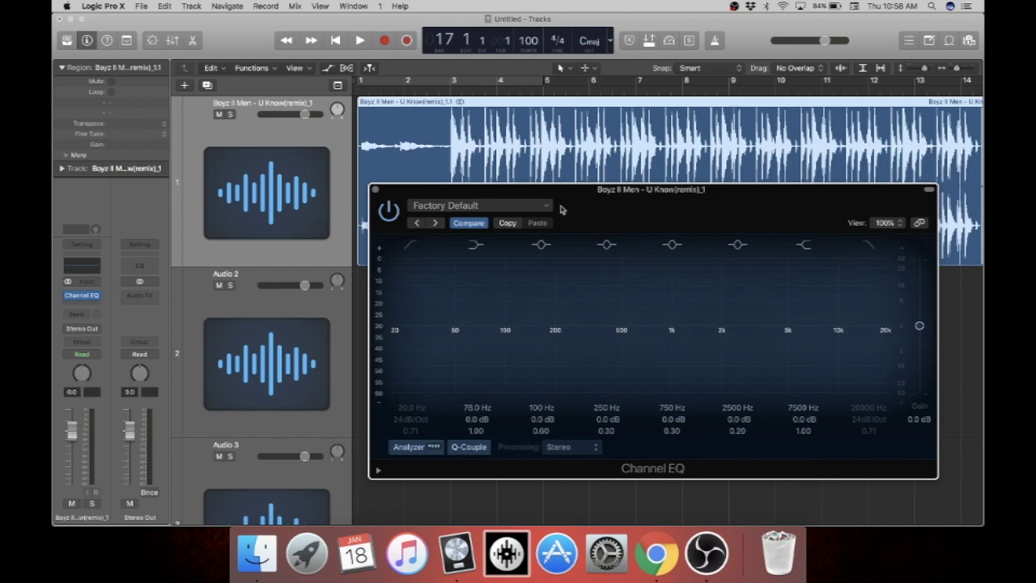
Look through the Channel EQ's Drums presets without loading one, and move its window lower over the tracks
{"action": "left_click", "coordinate": [549, 208]}
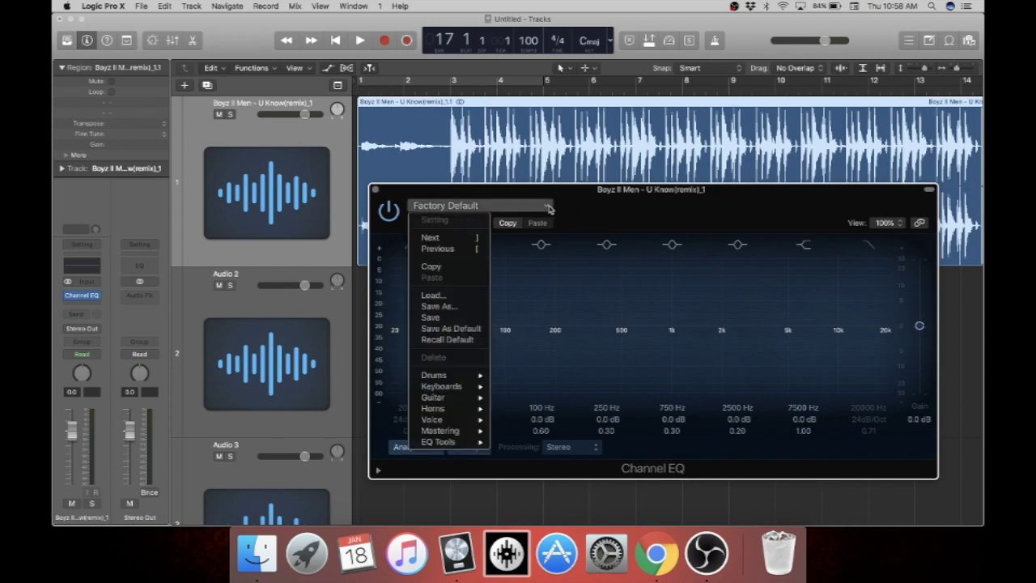
{"action": "mouse_move", "coordinate": [469, 379]}
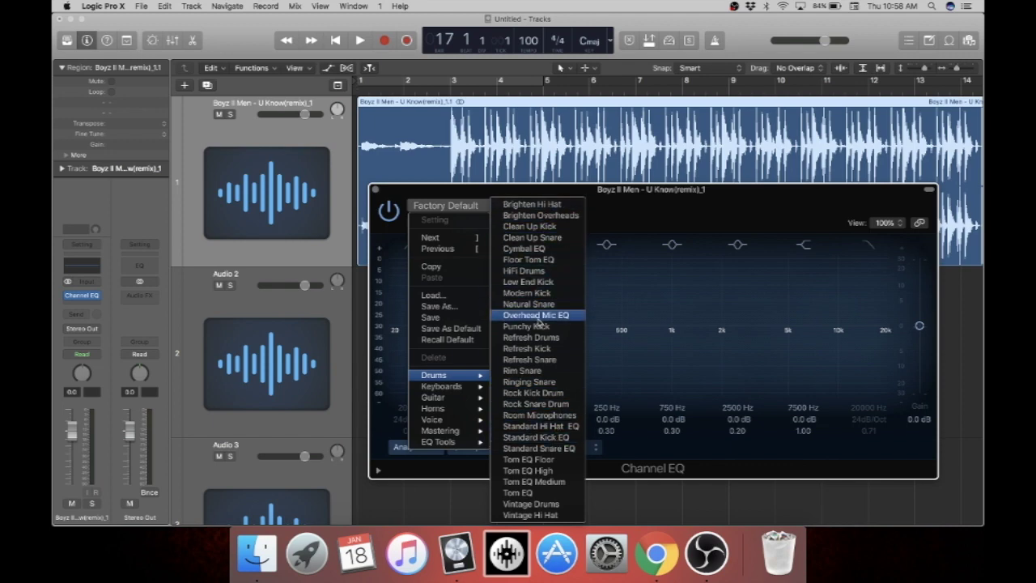
{"action": "left_click", "coordinate": [470, 209]}
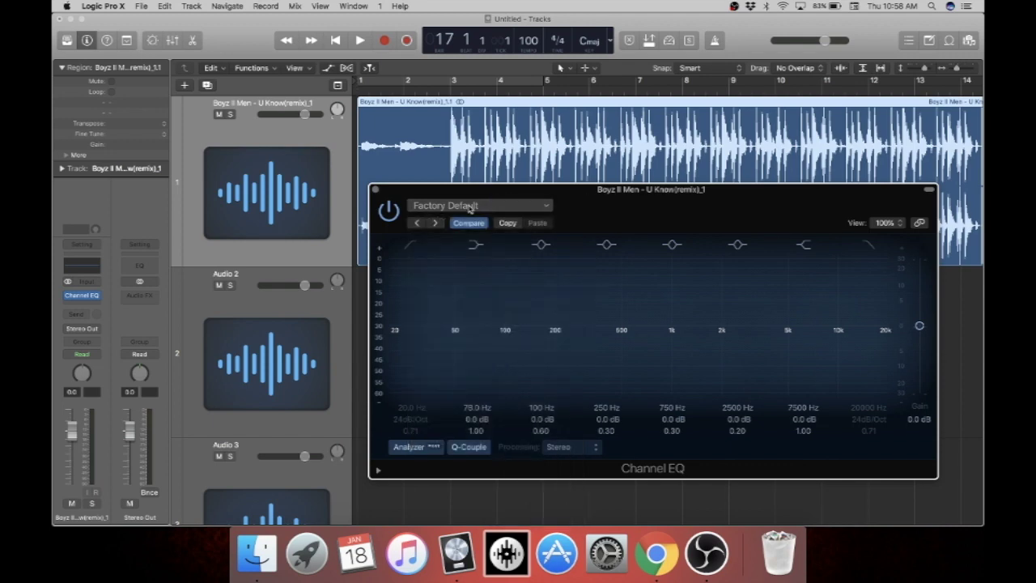
{"action": "left_click_drag", "start_coordinate": [565, 191], "coordinate": [566, 233]}
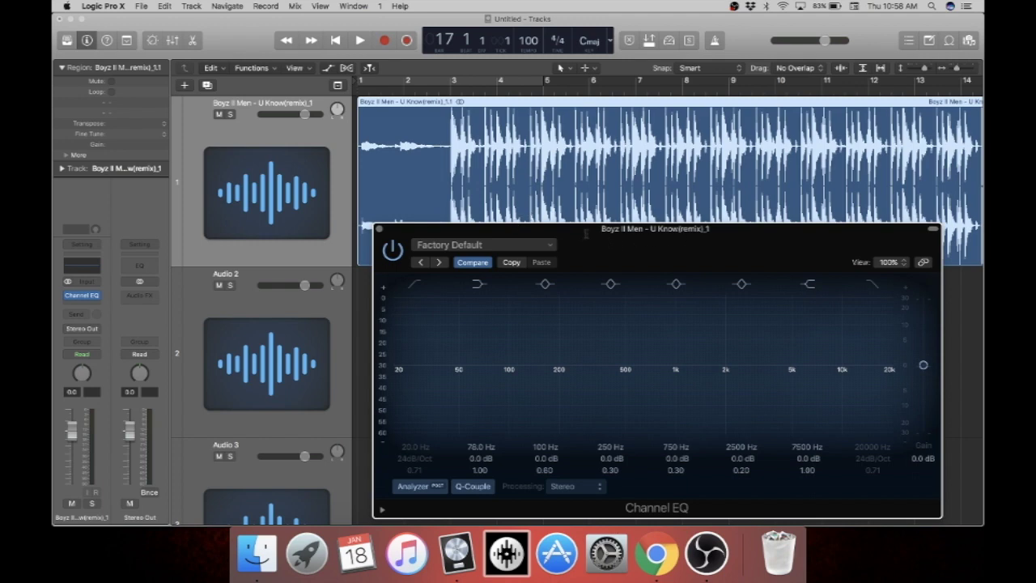
{"action": "mouse_move", "coordinate": [587, 233]}
{"action": "left_mouse_down"}
{"action": "mouse_move", "coordinate": [595, 282]}
{"action": "mouse_move", "coordinate": [591, 206]}
{"action": "mouse_move", "coordinate": [589, 253]}
{"action": "left_mouse_up"}
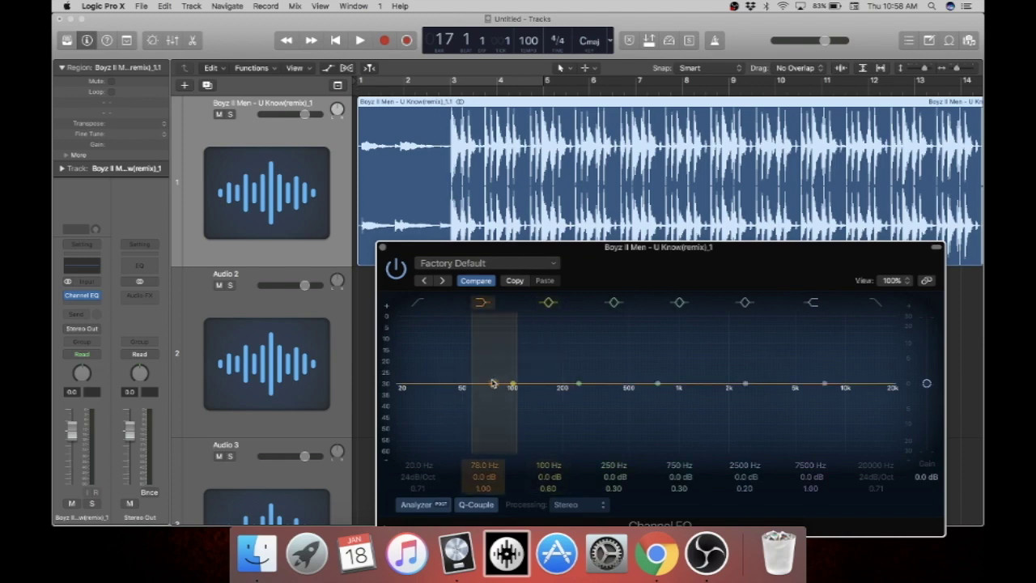
Set the Channel EQ's low shelf band to 510 Hz and -24 dB, and play the song from the beginning
{"action": "left_click_drag", "start_coordinate": [493, 386], "coordinate": [637, 458]}
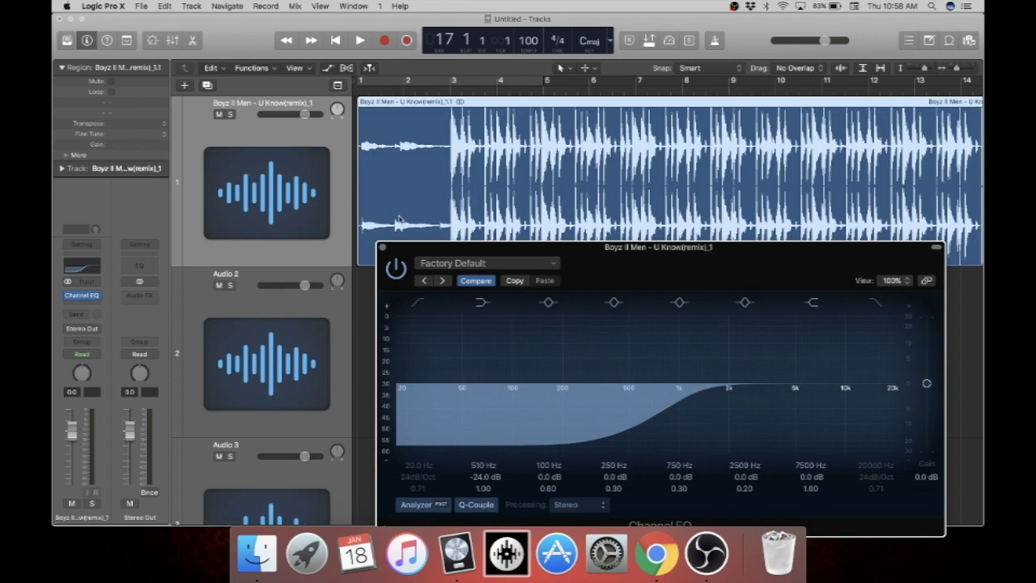
{"action": "key", "text": "space"}
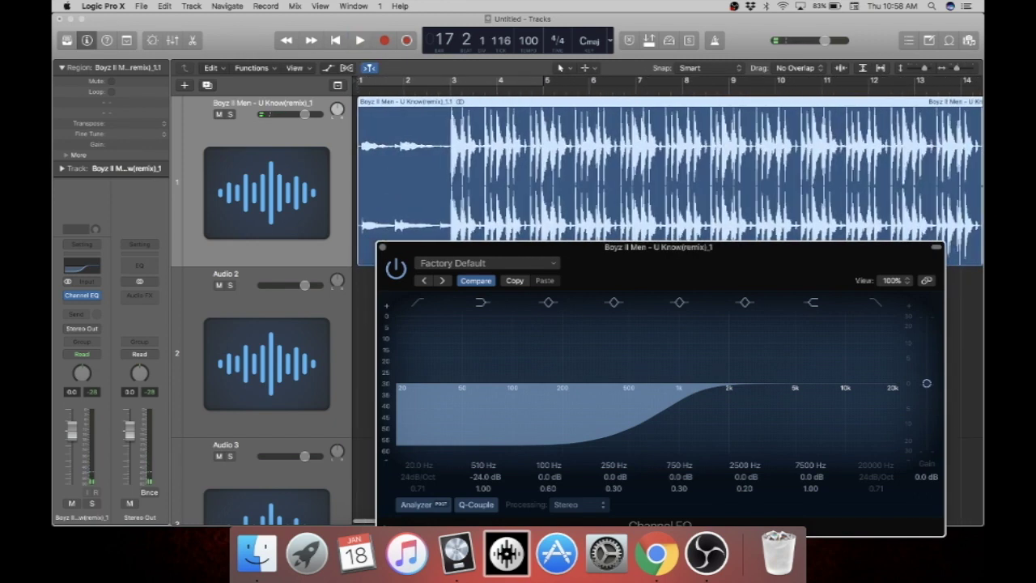
{"action": "key", "text": "space"}
{"action": "key", "text": "Return"}
{"action": "key", "text": "space"}
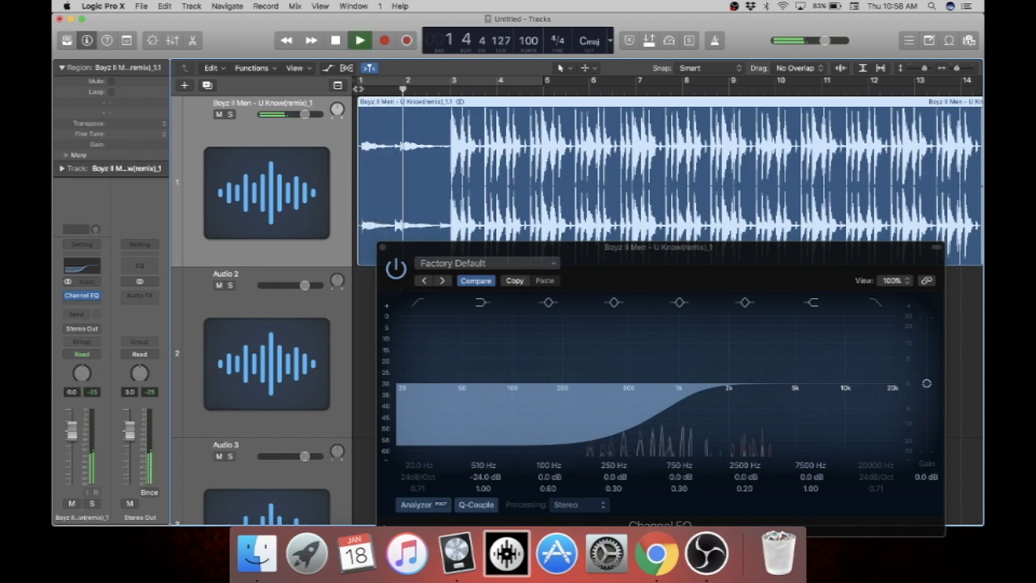
{"action": "key", "text": "XF86AudioRaiseVolume"}
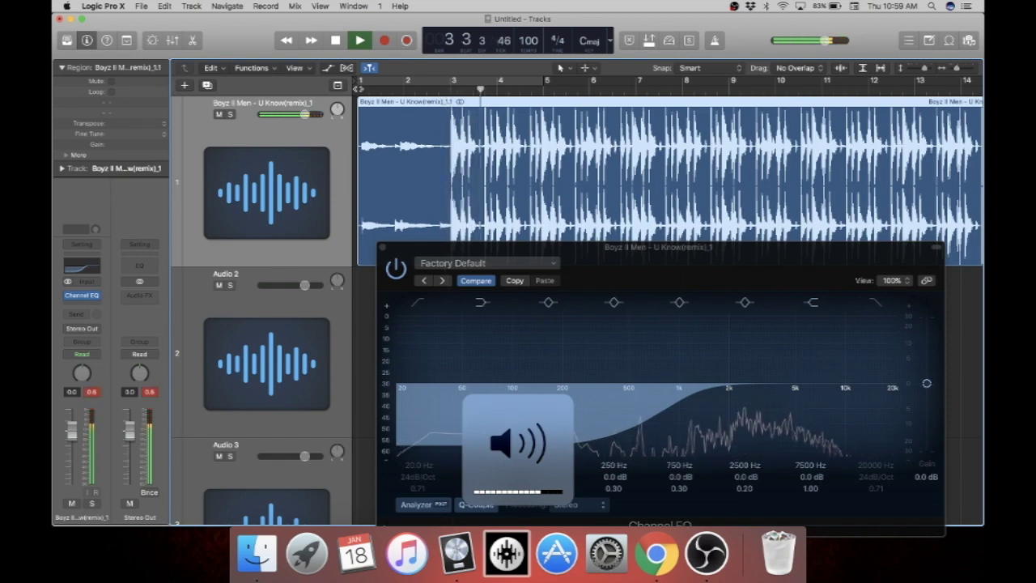
Compare the playing song with the Channel EQ bypassed and active, adjusting the system volume for listening
{"action": "left_click_drag", "start_coordinate": [486, 384], "coordinate": [630, 427]}
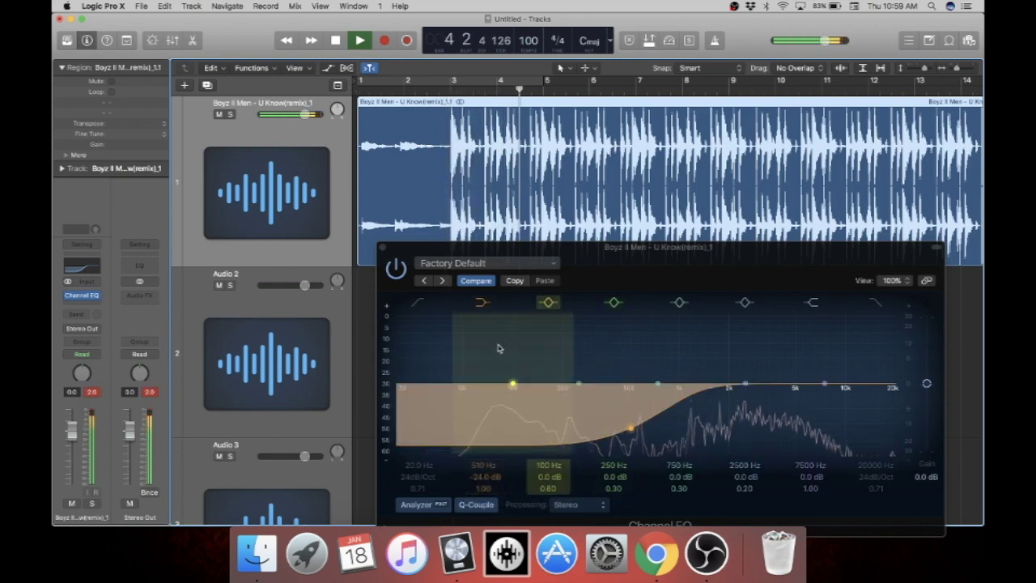
{"action": "left_click", "coordinate": [397, 269]}
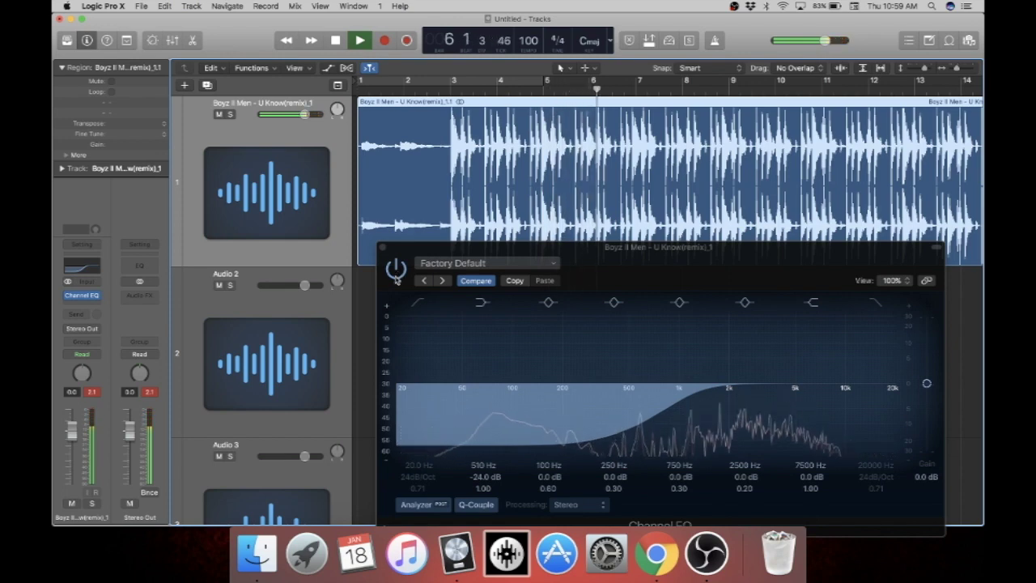
{"action": "left_click", "coordinate": [396, 272]}
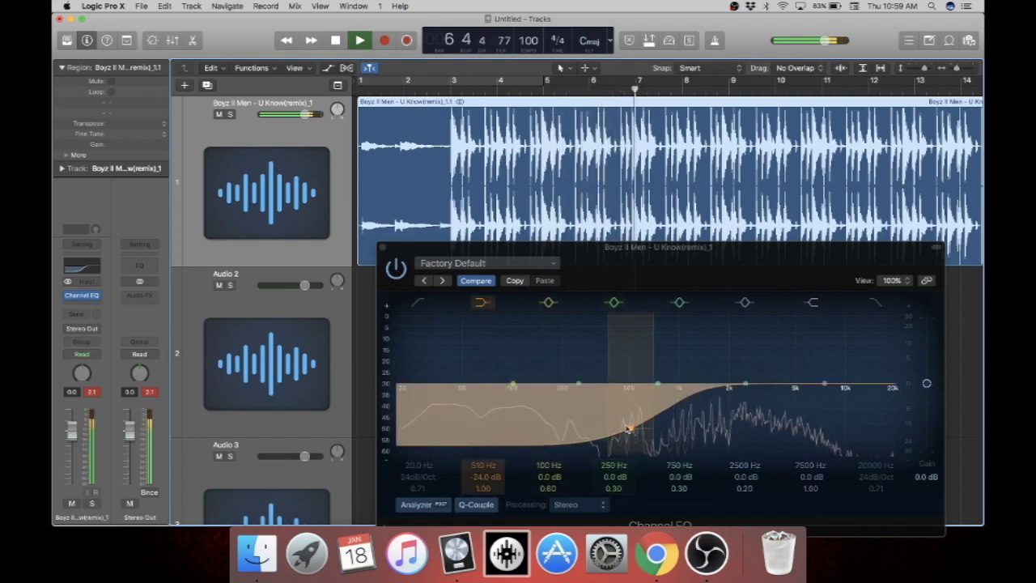
{"action": "left_click", "coordinate": [398, 268]}
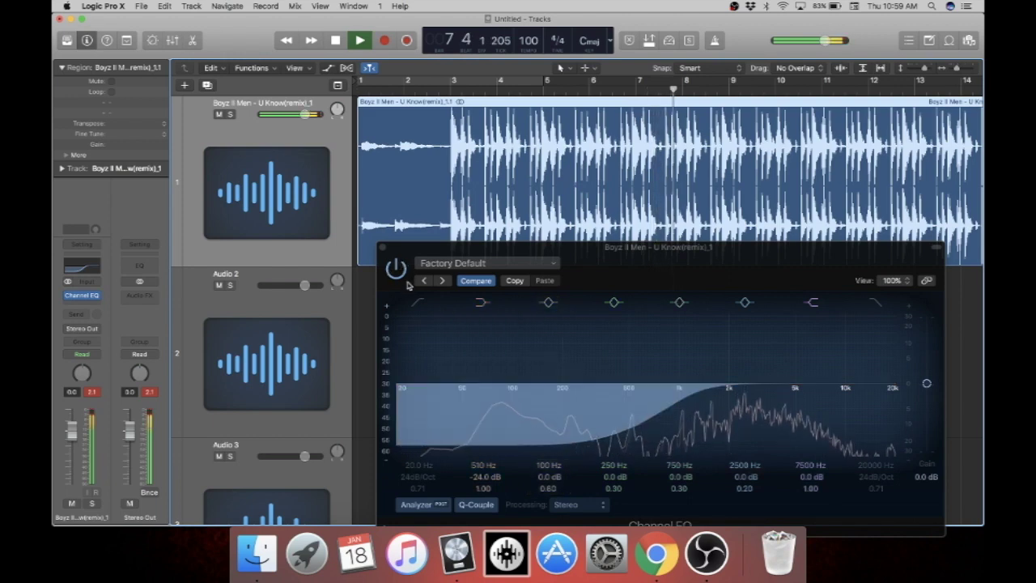
{"action": "key", "text": "XF86AudioLowerVolume"}
{"action": "key", "text": "XF86AudioLowerVolume"}
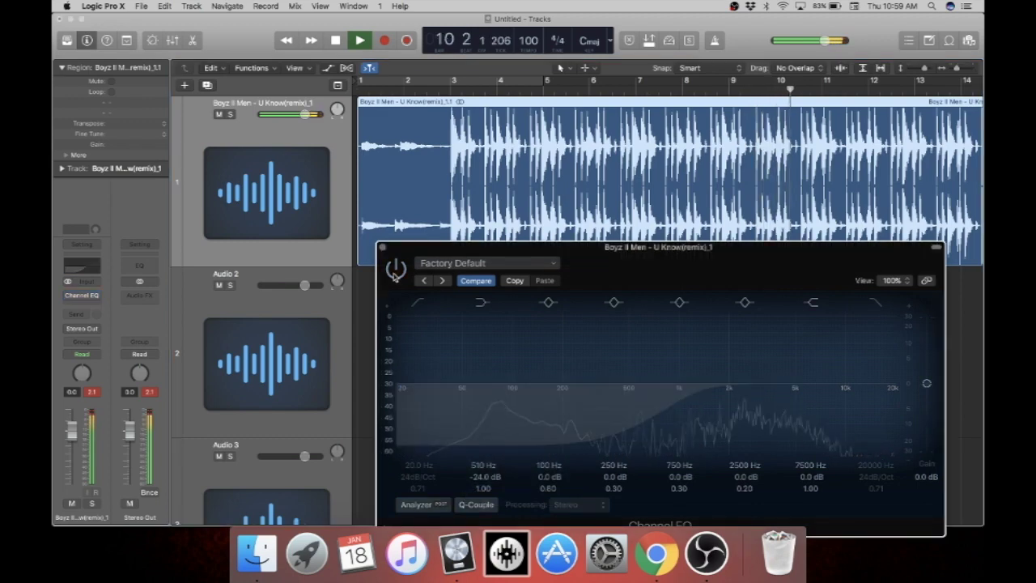
{"action": "key", "text": "XF86AudioLowerVolume"}
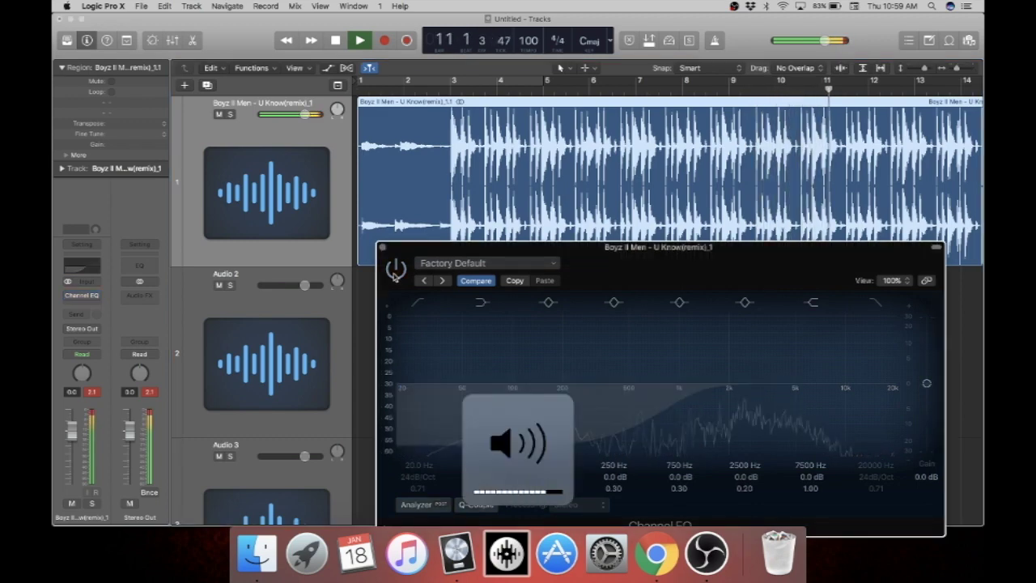
{"action": "key", "text": "XF86AudioLowerVolume"}
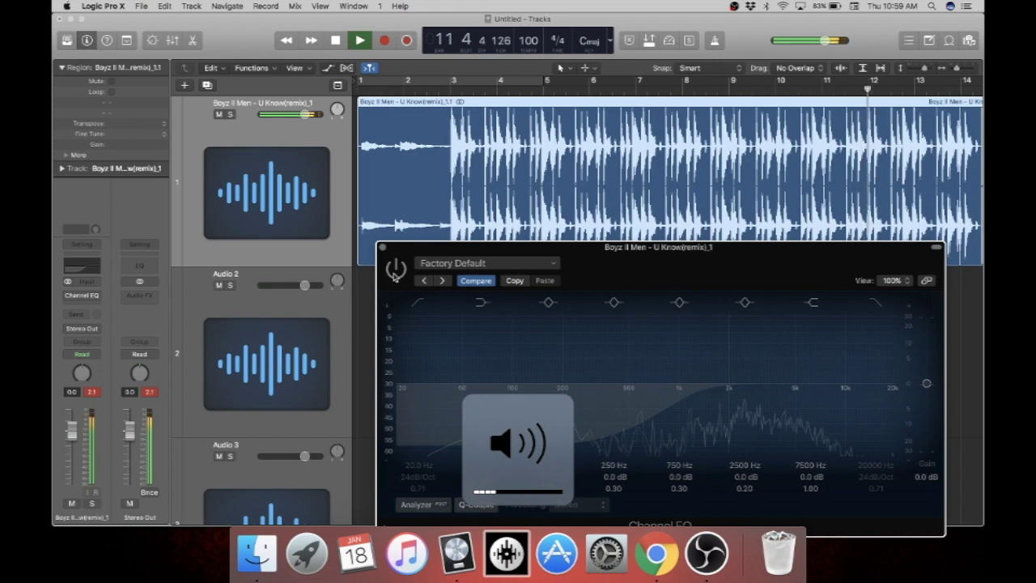
{"action": "key", "text": "XF86AudioRaiseVolume"}
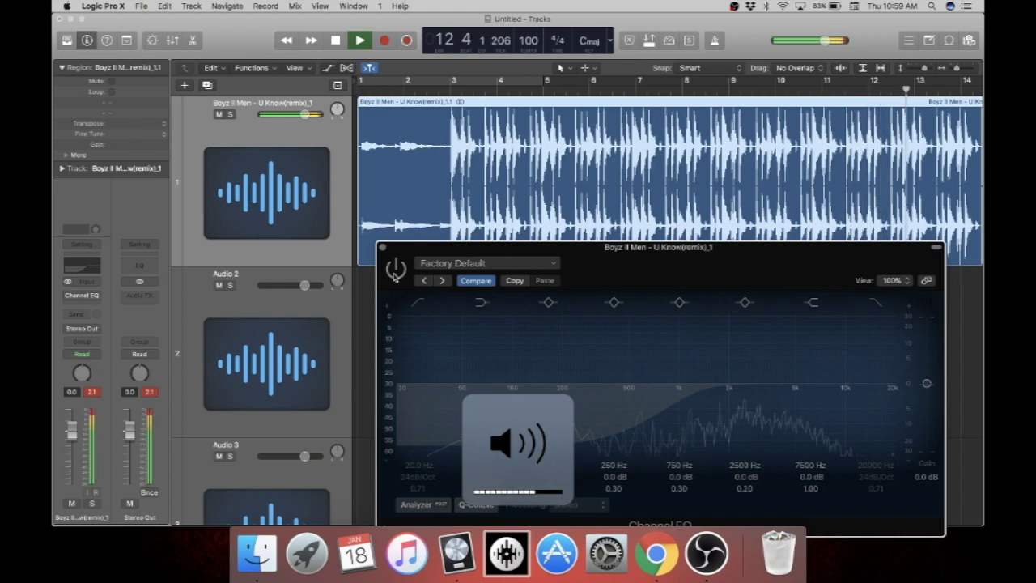
Finish the bypass comparison with the Channel EQ left active, stop playback, and close the EQ window
{"action": "left_click", "coordinate": [395, 271]}
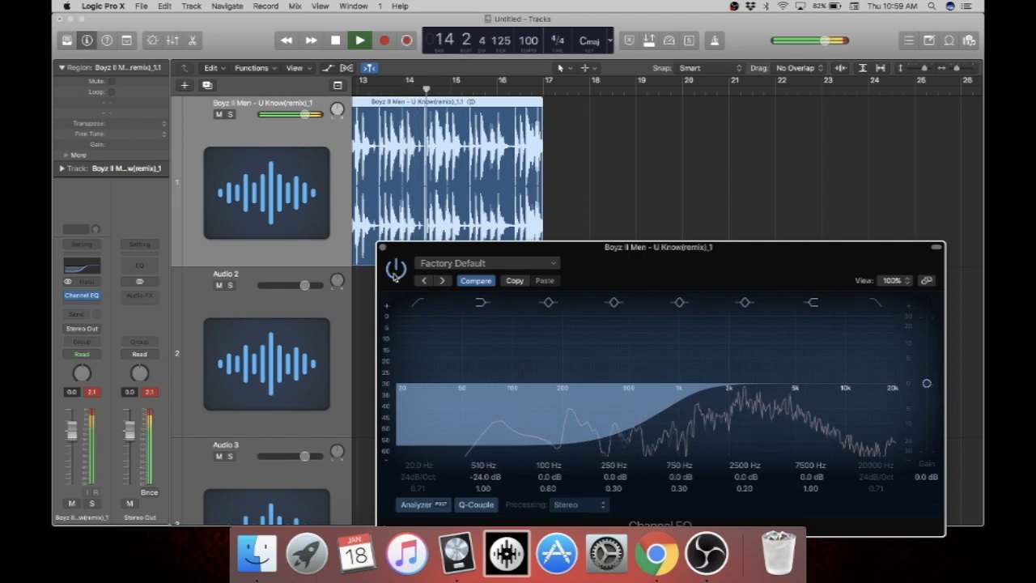
{"action": "left_click", "coordinate": [395, 271]}
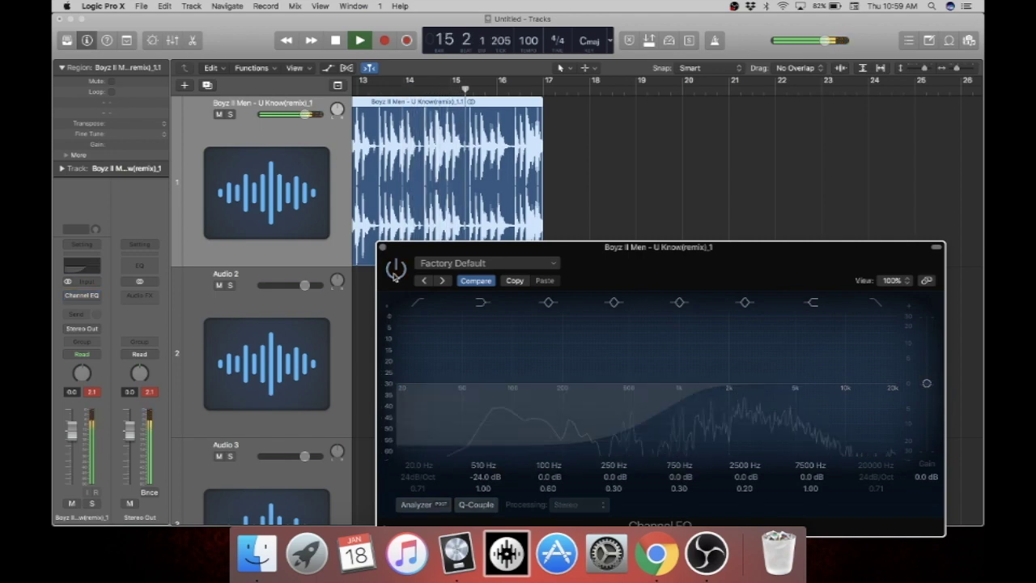
{"action": "left_click", "coordinate": [395, 272]}
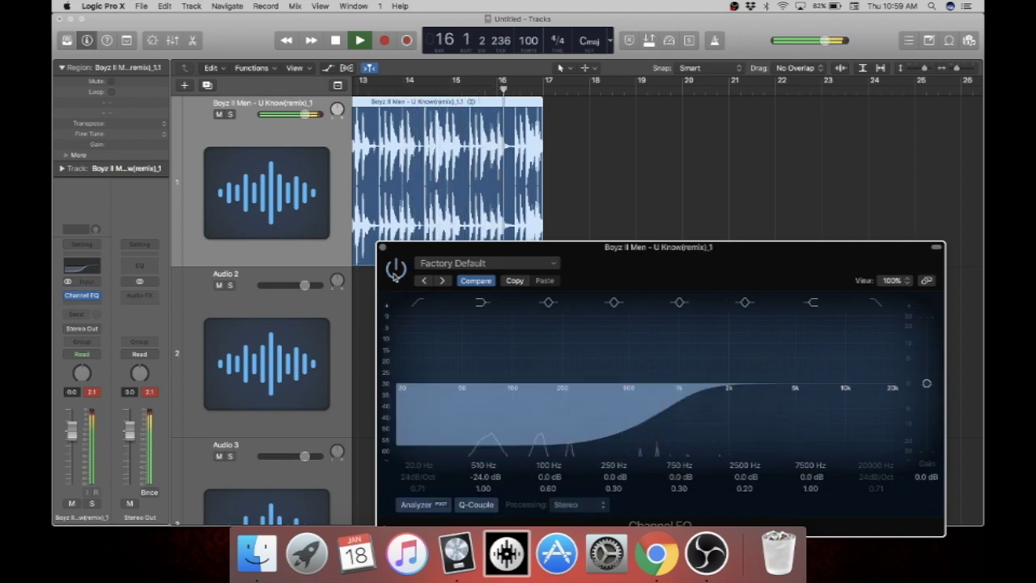
{"action": "key", "text": "space"}
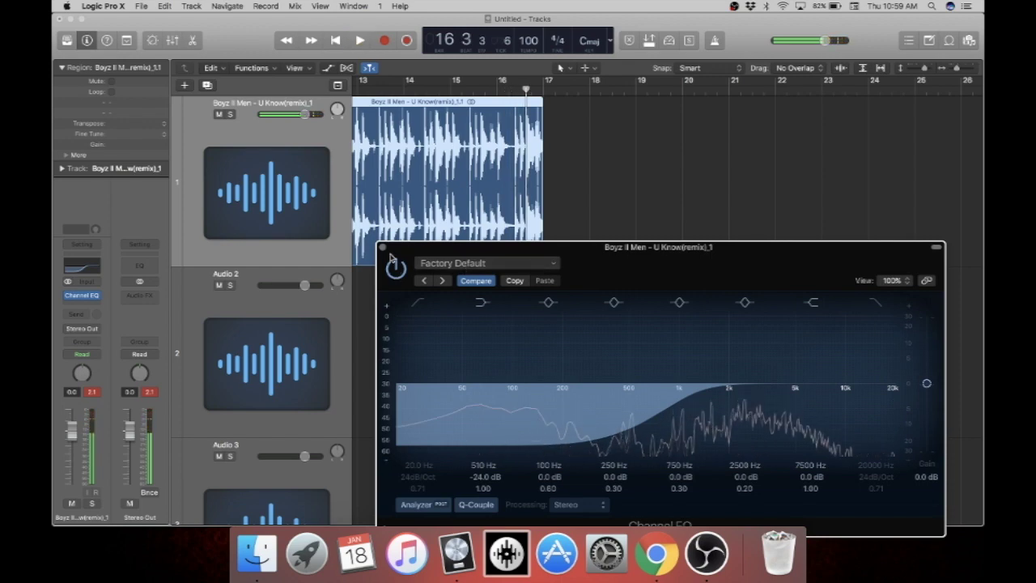
{"action": "left_click", "coordinate": [384, 248]}
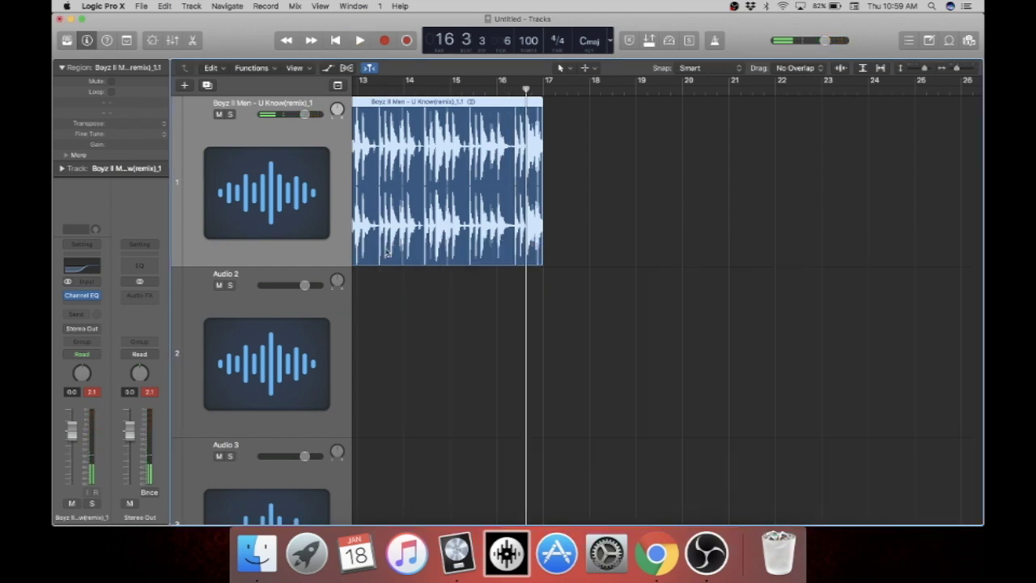
{"action": "scroll", "coordinate": [500, 221], "scroll_direction": "left", "scroll_amount": 10}
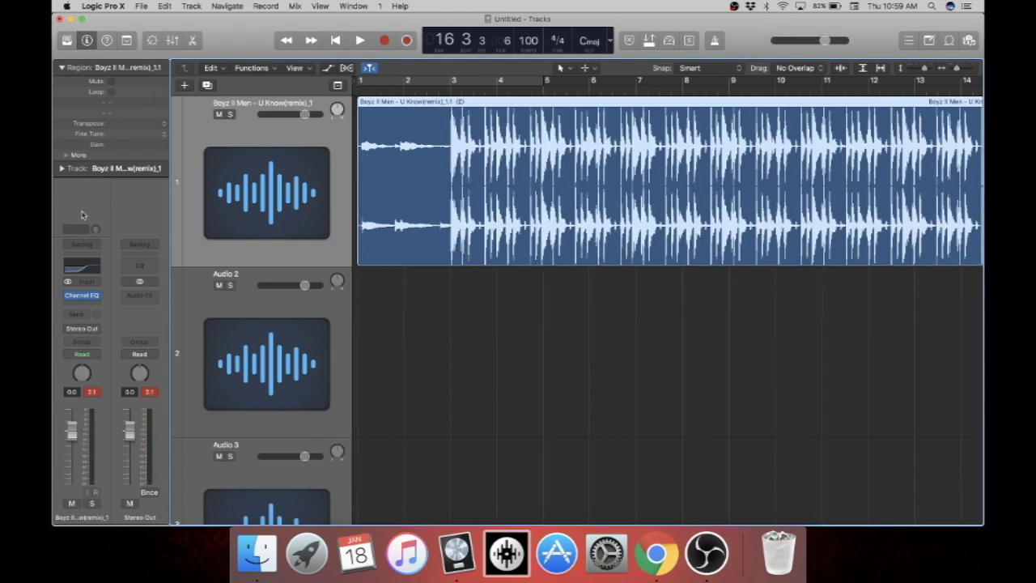
Add a stereo Echo delay effect below the Channel EQ on the song track
{"action": "left_click", "coordinate": [90, 304]}
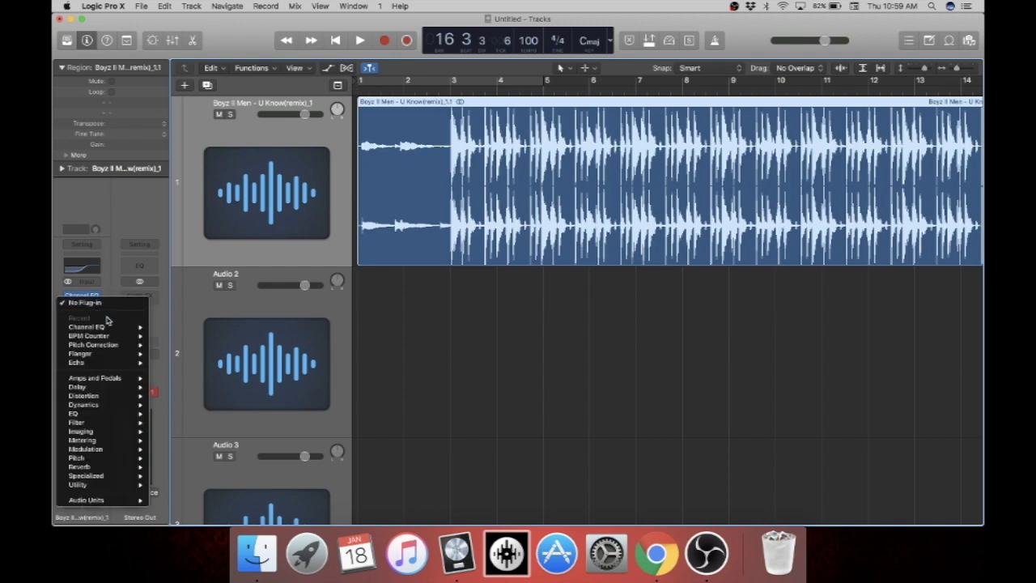
{"action": "mouse_move", "coordinate": [91, 365]}
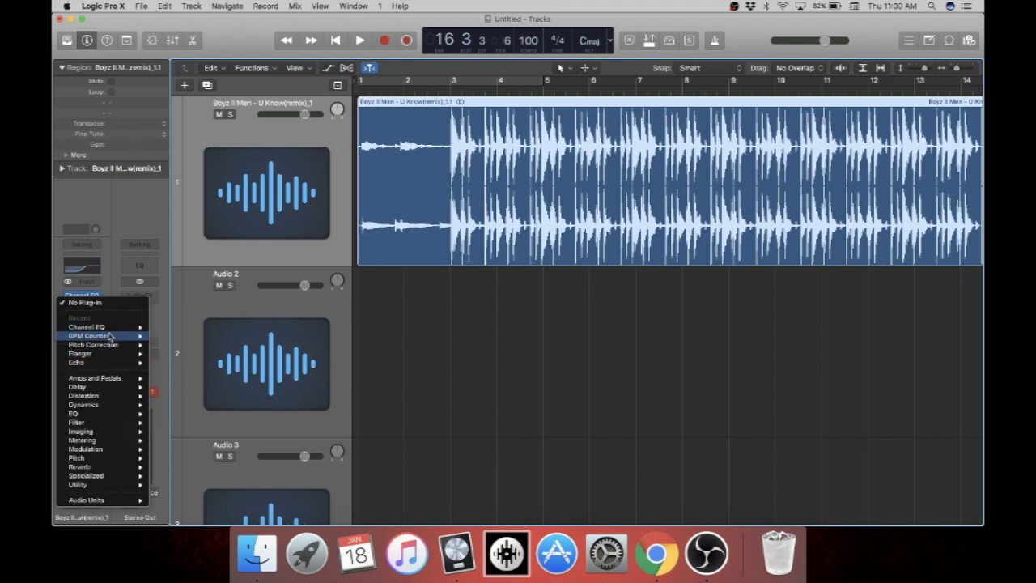
{"action": "mouse_move", "coordinate": [111, 478]}
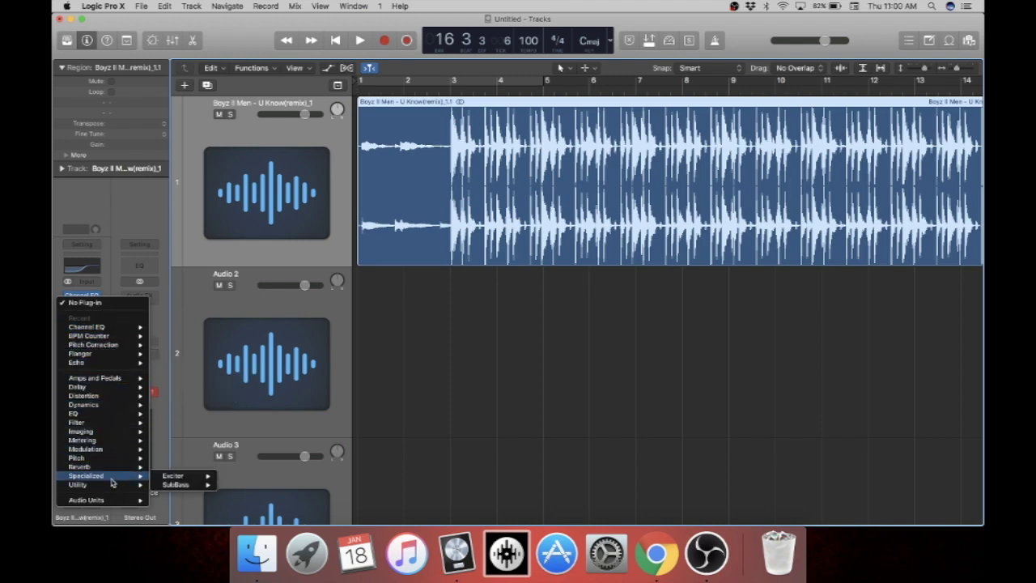
{"action": "mouse_move", "coordinate": [113, 352]}
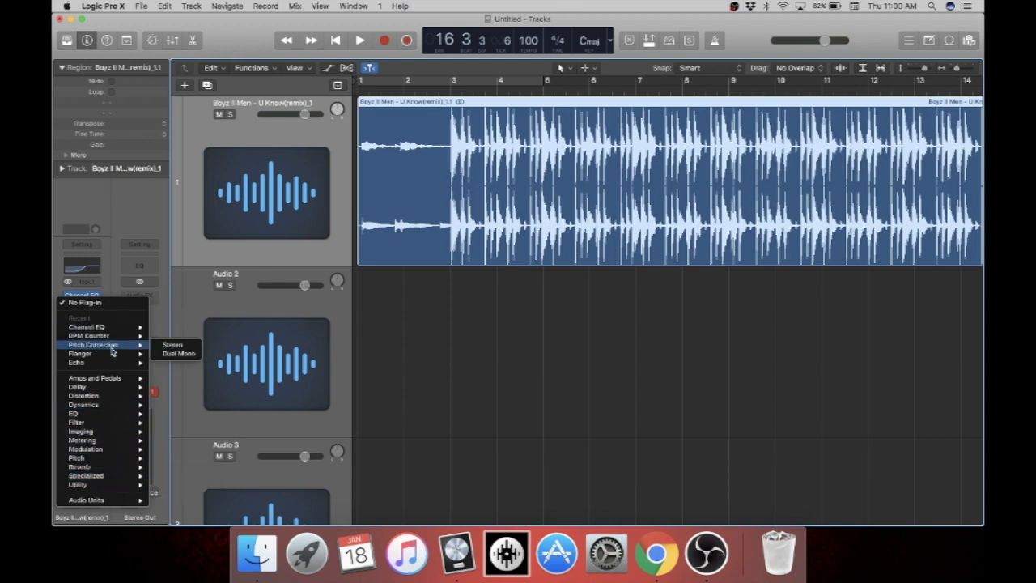
{"action": "mouse_move", "coordinate": [121, 444]}
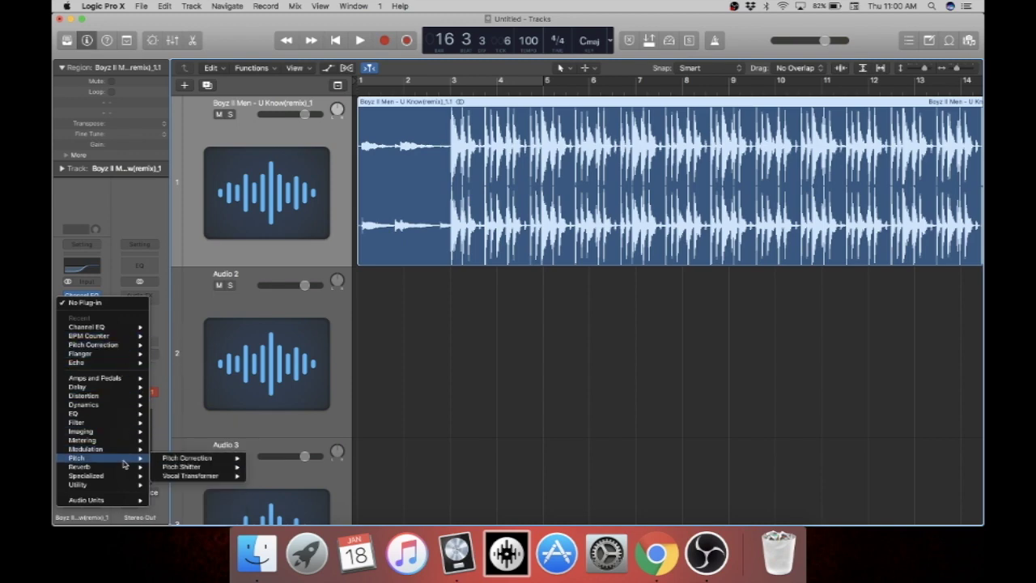
{"action": "mouse_move", "coordinate": [117, 391]}
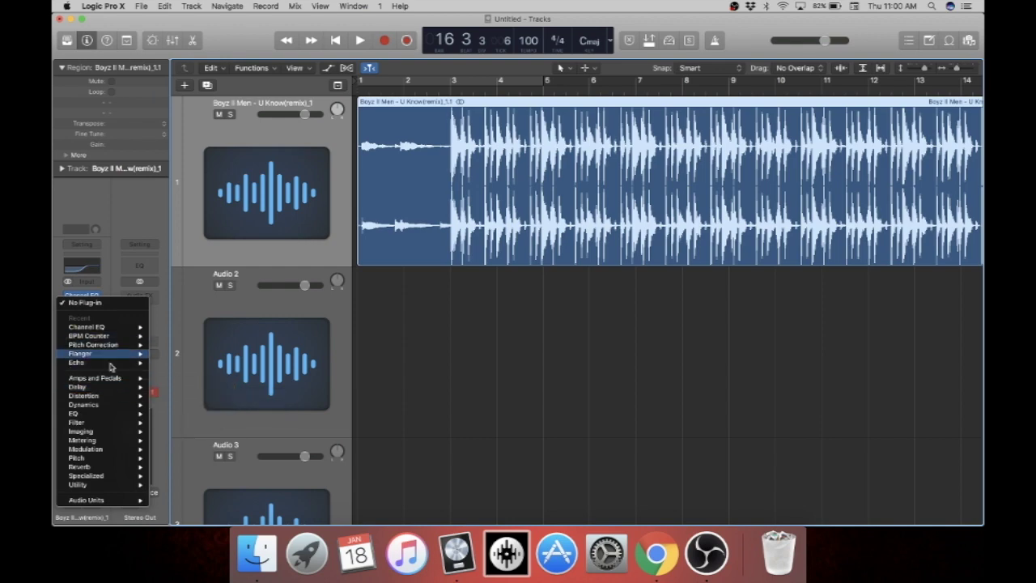
{"action": "mouse_move", "coordinate": [180, 396]}
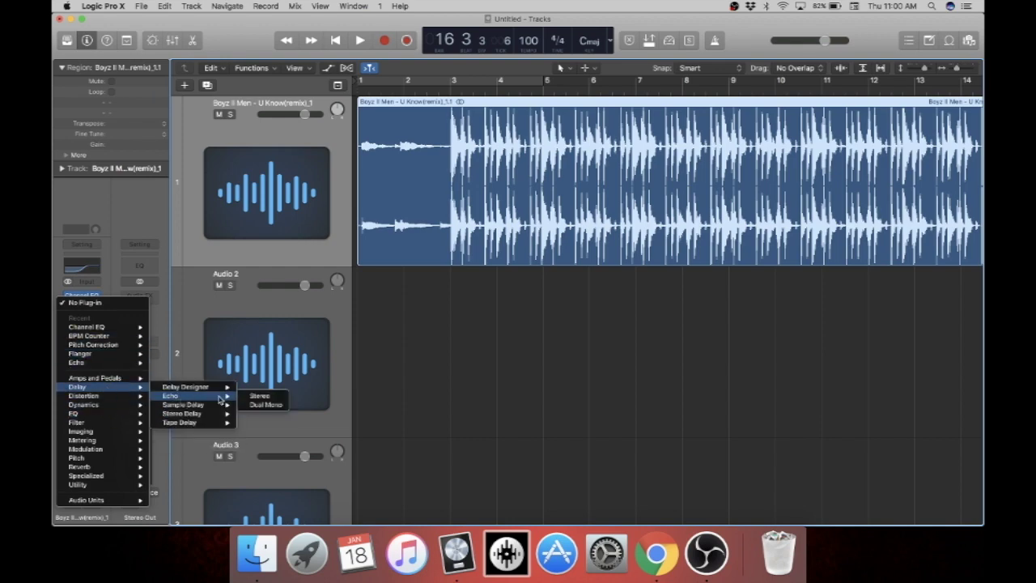
{"action": "left_click", "coordinate": [280, 398]}
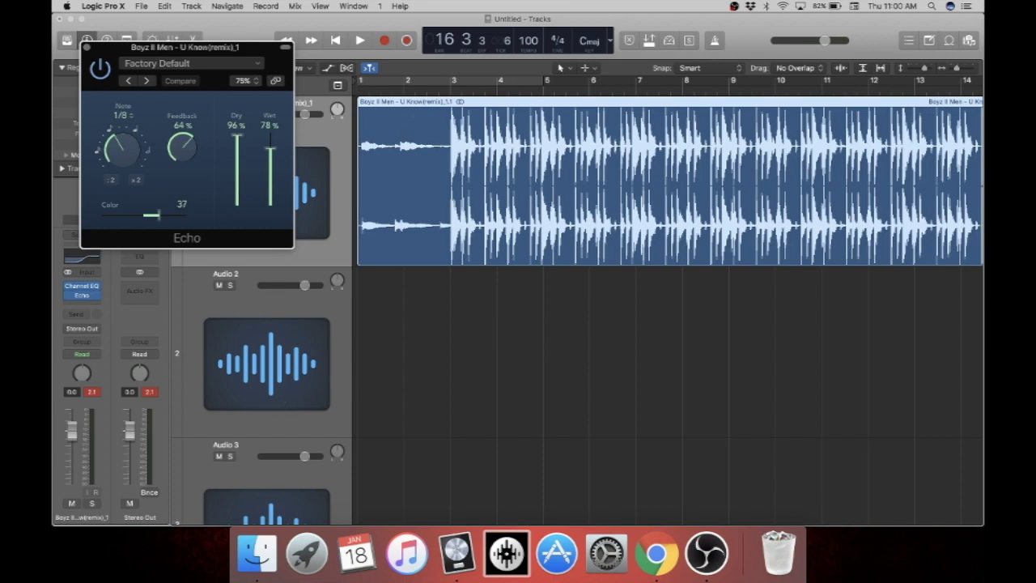
Move the Echo window below the song's waveform, audition the song from the beginning, and close the window
{"action": "key", "text": "Return"}
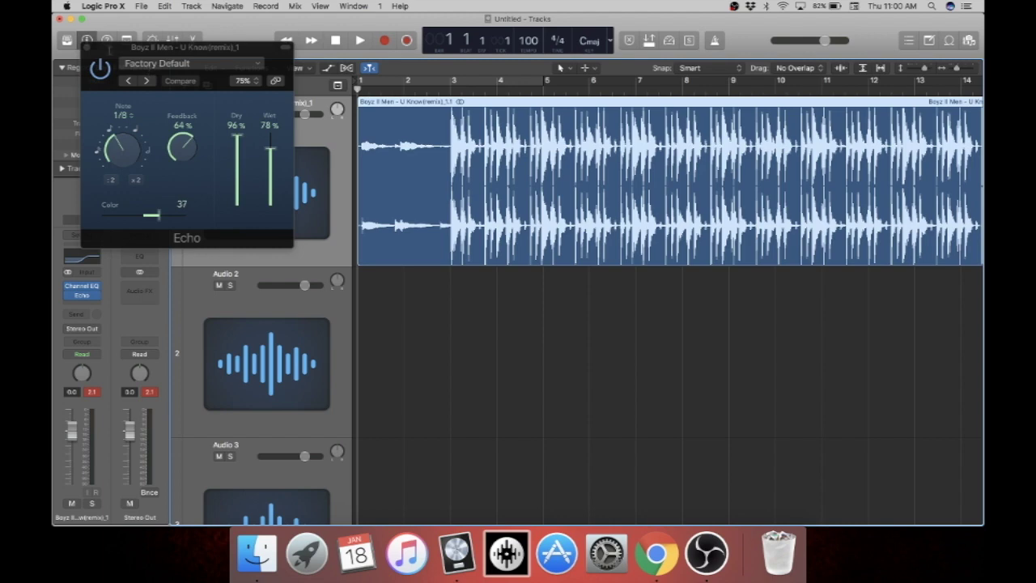
{"action": "left_click_drag", "start_coordinate": [111, 53], "coordinate": [505, 295]}
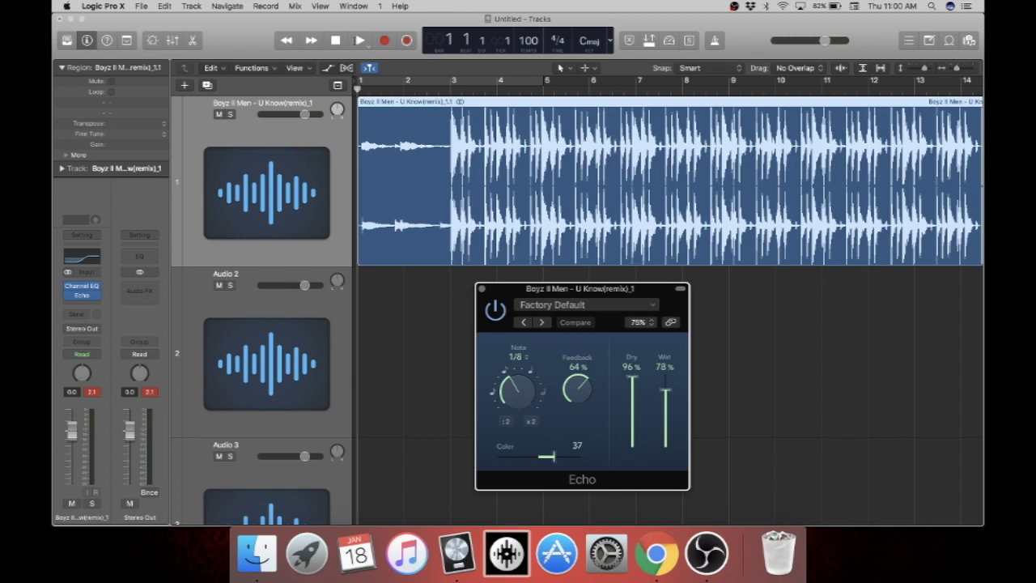
{"action": "key", "text": "space"}
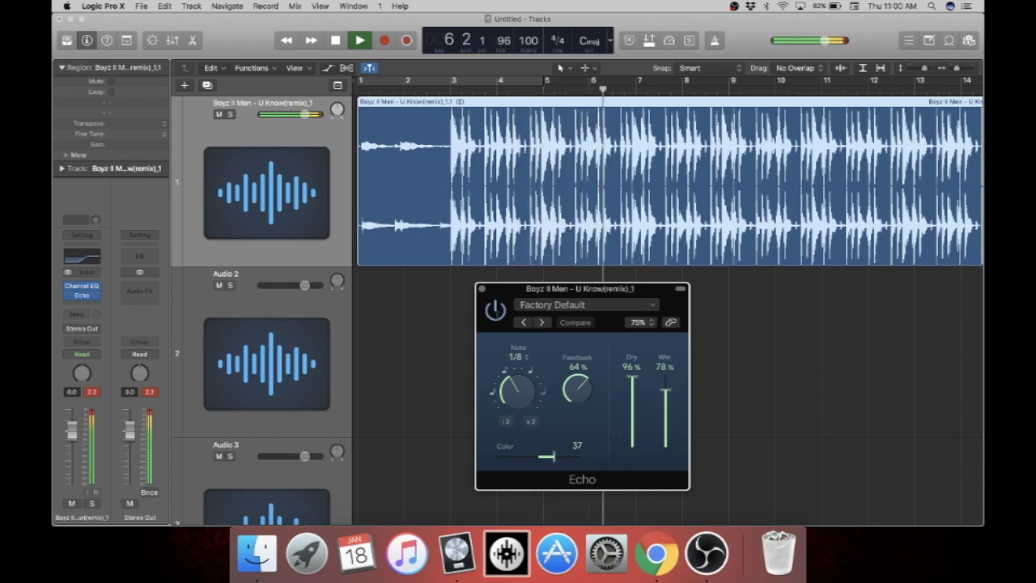
{"action": "key", "text": "space"}
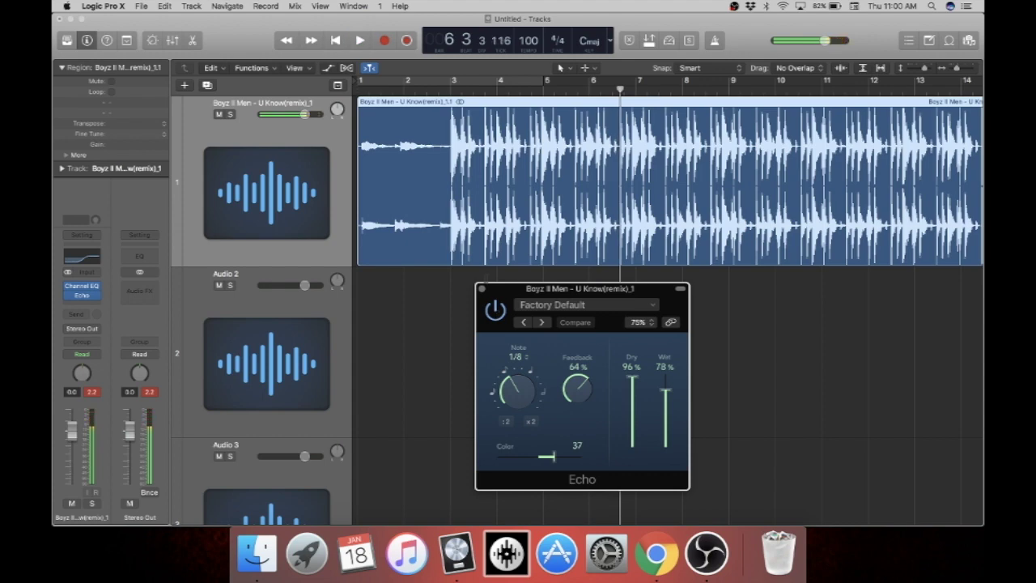
{"action": "left_click", "coordinate": [482, 289]}
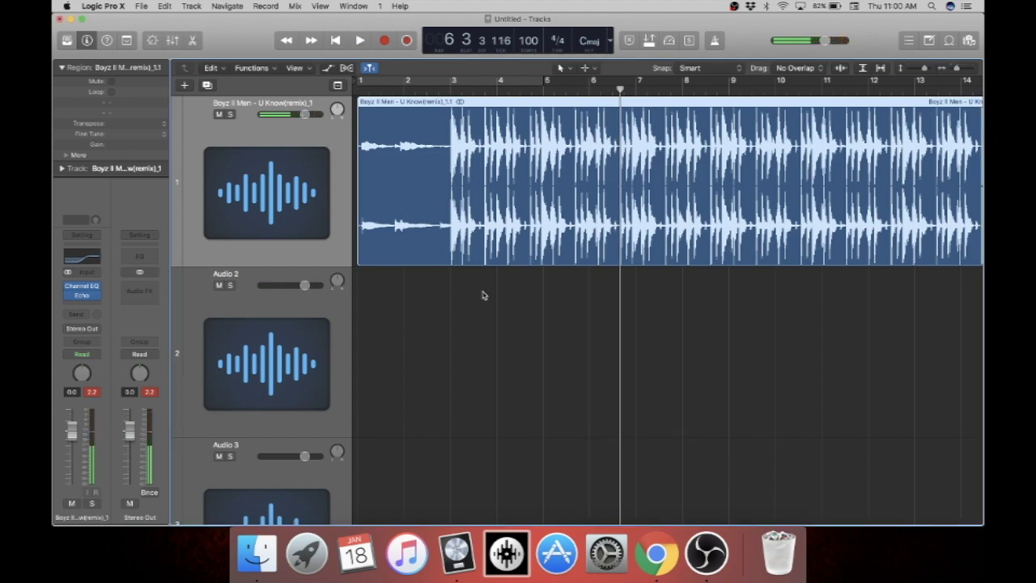
{"action": "left_click", "coordinate": [94, 304]}
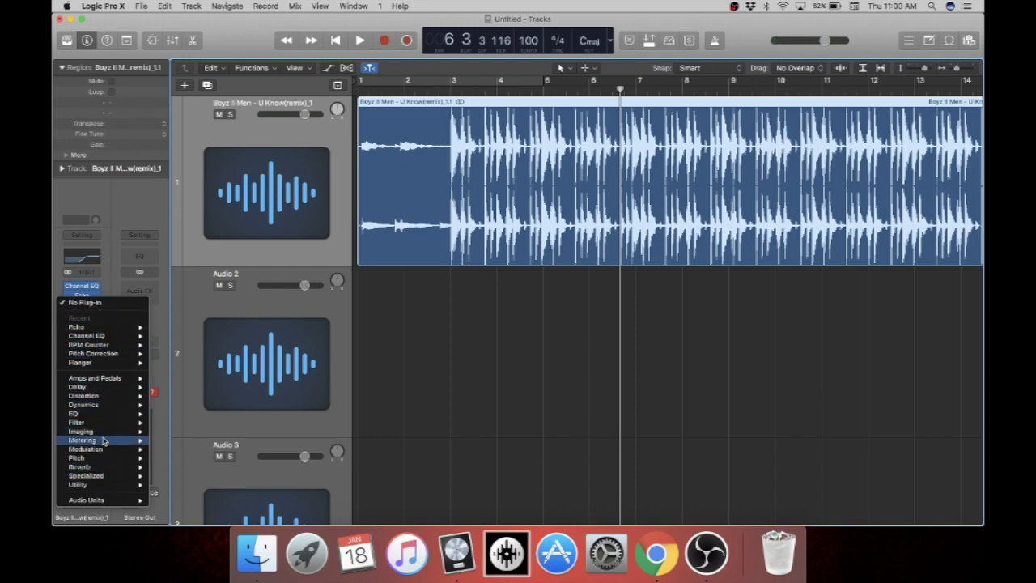
{"action": "left_click", "coordinate": [113, 200]}
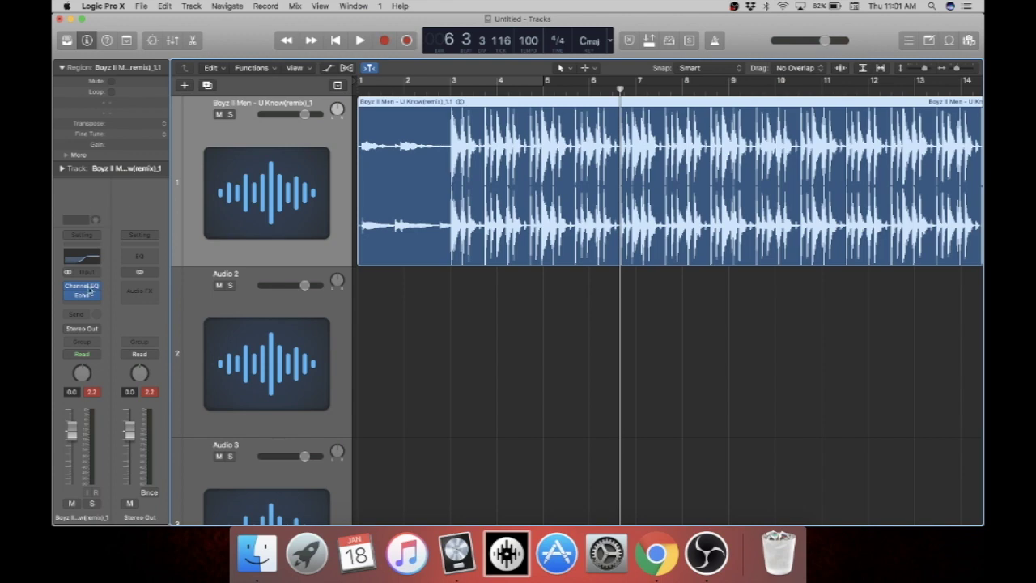
{"action": "mouse_move", "coordinate": [93, 287]}
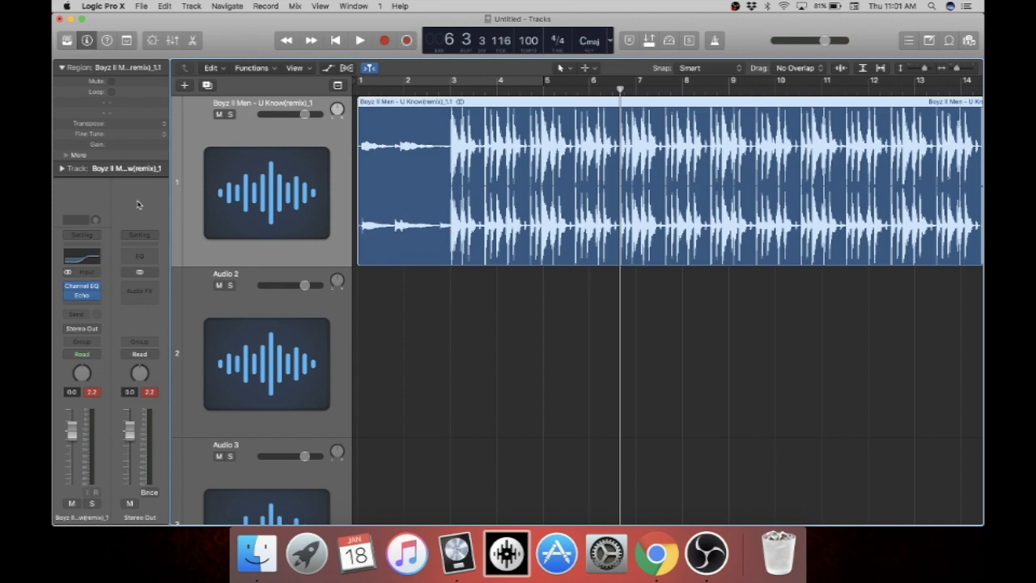
{"action": "left_click", "coordinate": [155, 296]}
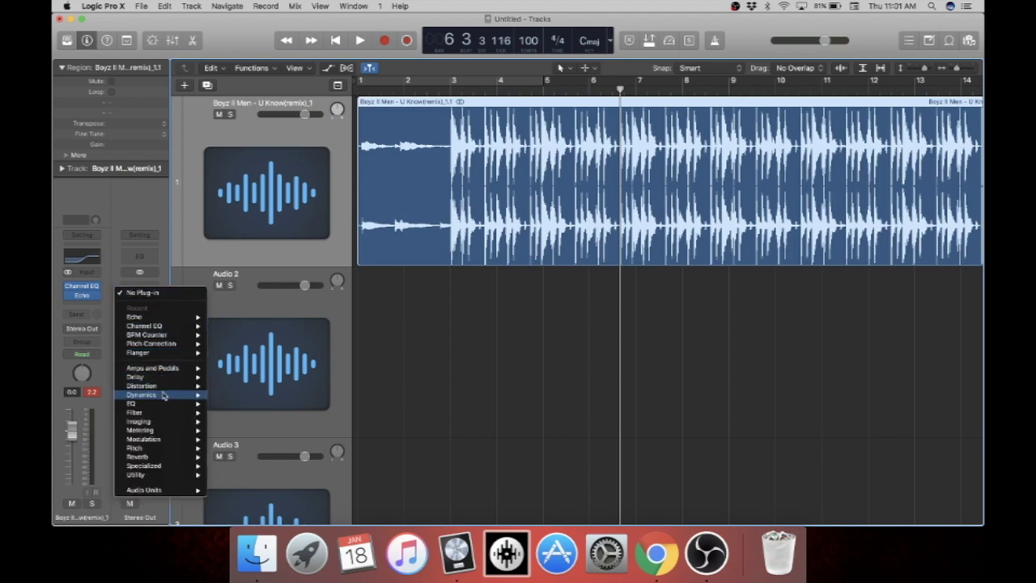
{"action": "left_click", "coordinate": [132, 218]}
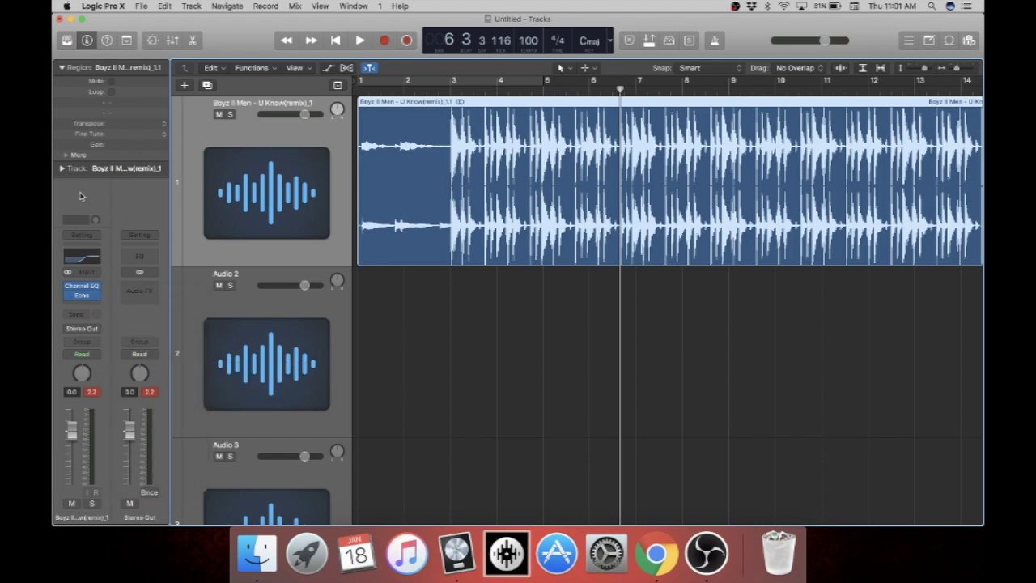
{"action": "left_click", "coordinate": [156, 293]}
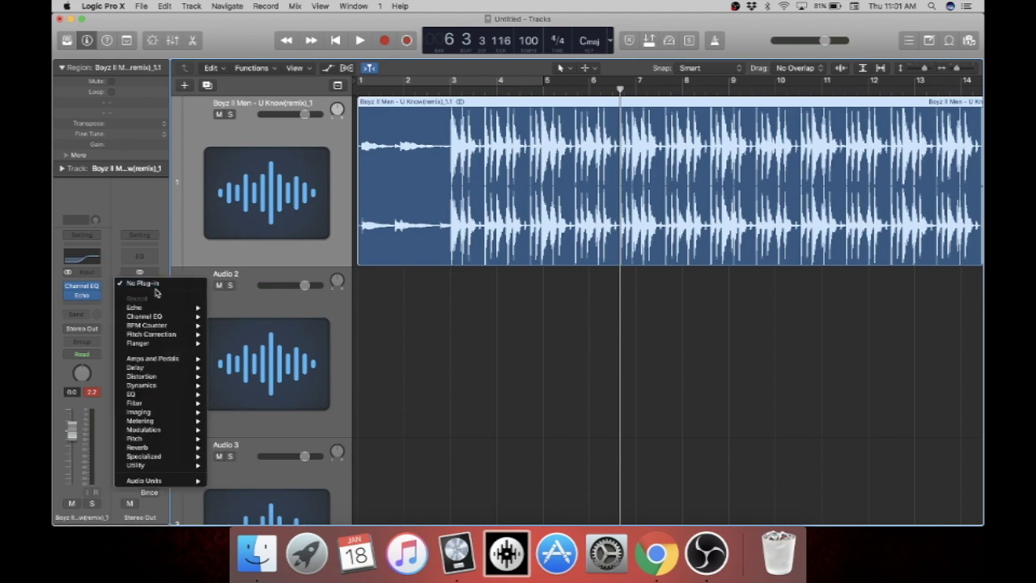
{"action": "mouse_move", "coordinate": [171, 312]}
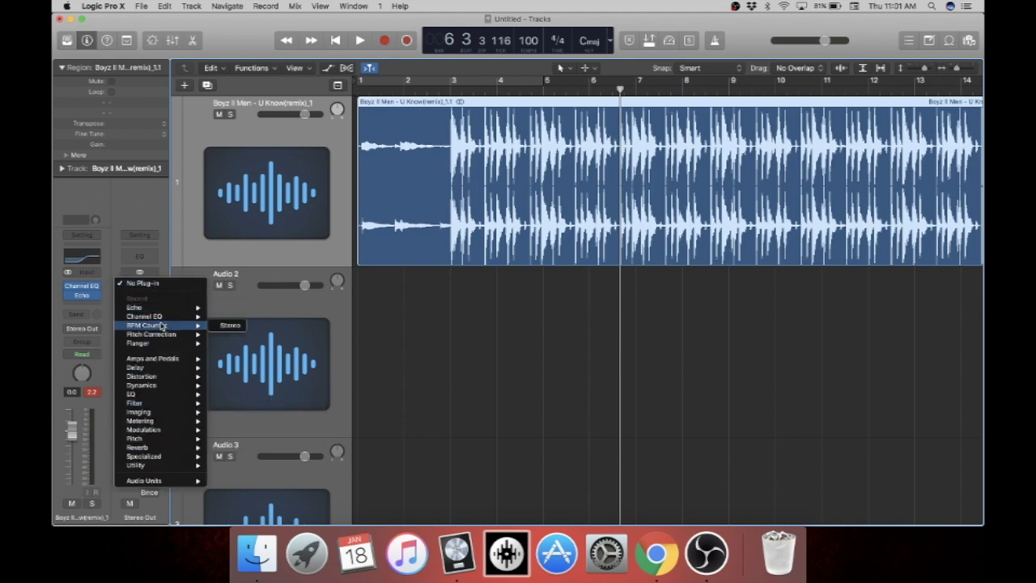
{"action": "left_click", "coordinate": [156, 207]}
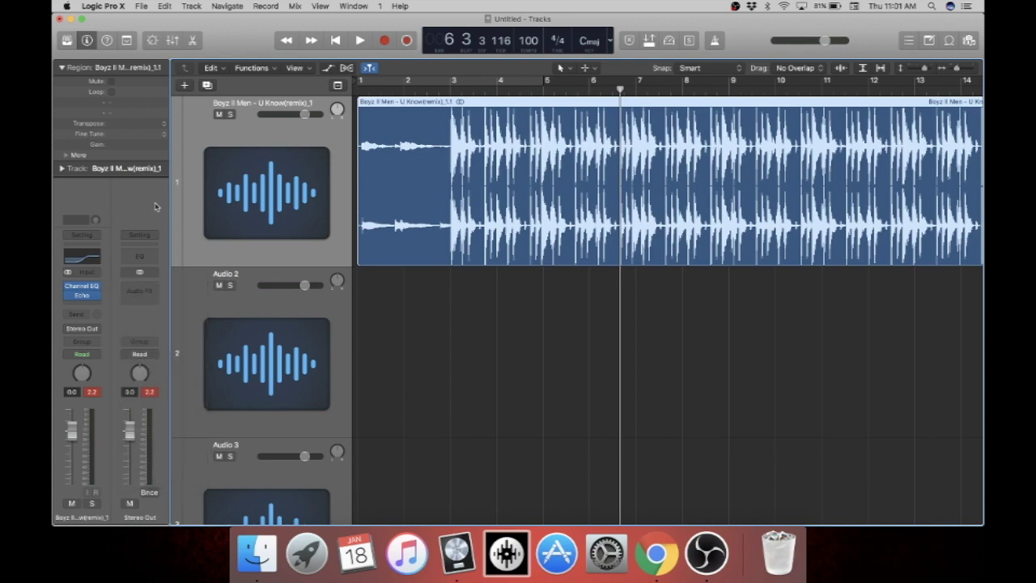
Turn on cycle mode for bars 1 to 5, audition the song from bar 1, and stop playback
{"action": "left_click", "coordinate": [421, 84]}
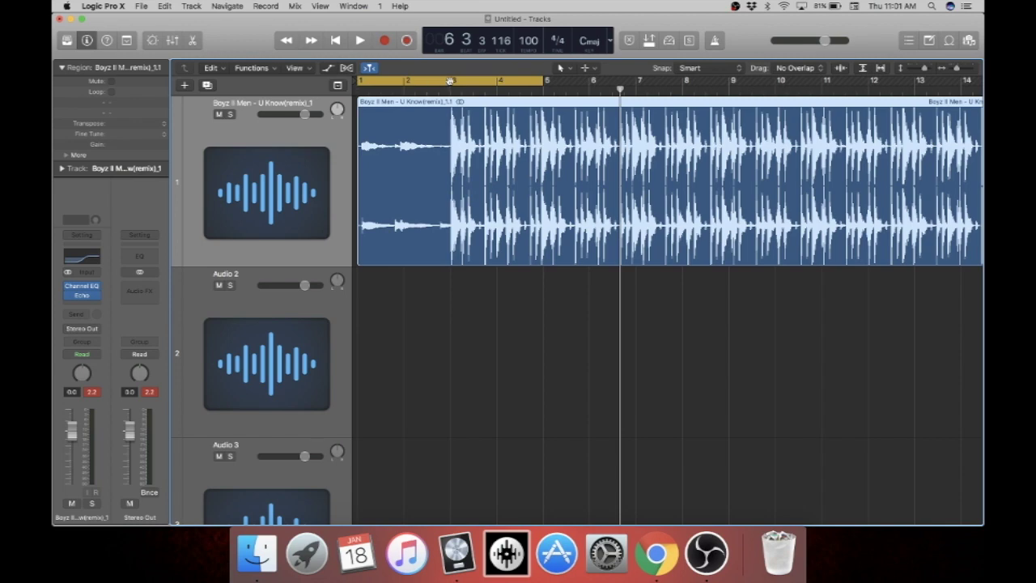
{"action": "mouse_move", "coordinate": [422, 83]}
{"action": "left_mouse_down"}
{"action": "mouse_move", "coordinate": [456, 83]}
{"action": "mouse_move", "coordinate": [422, 81]}
{"action": "mouse_move", "coordinate": [435, 83]}
{"action": "left_mouse_up"}
{"action": "left_click", "coordinate": [422, 84]}
{"action": "left_click", "coordinate": [422, 84]}
{"action": "key", "text": "space"}
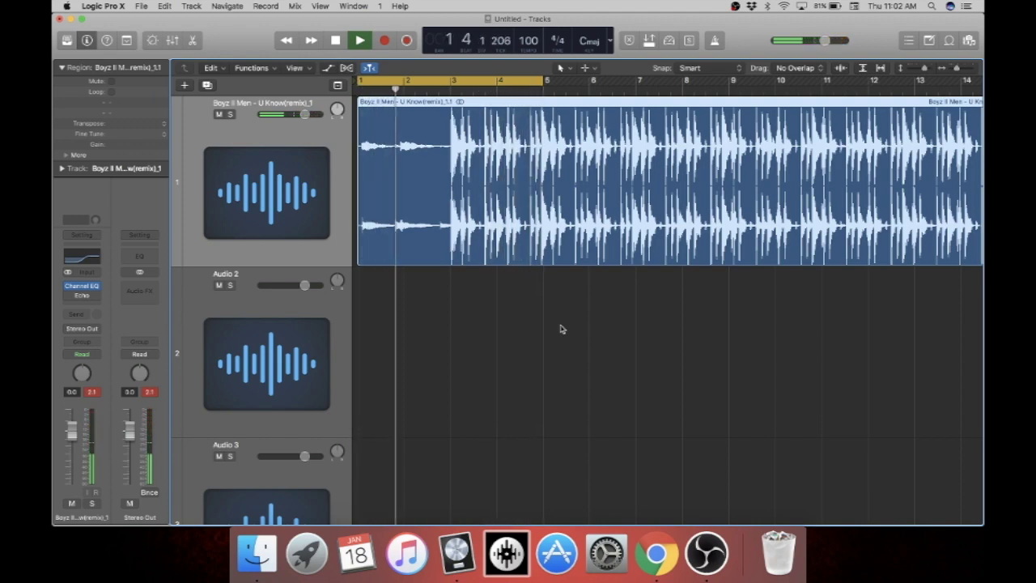
{"action": "key", "text": "space"}
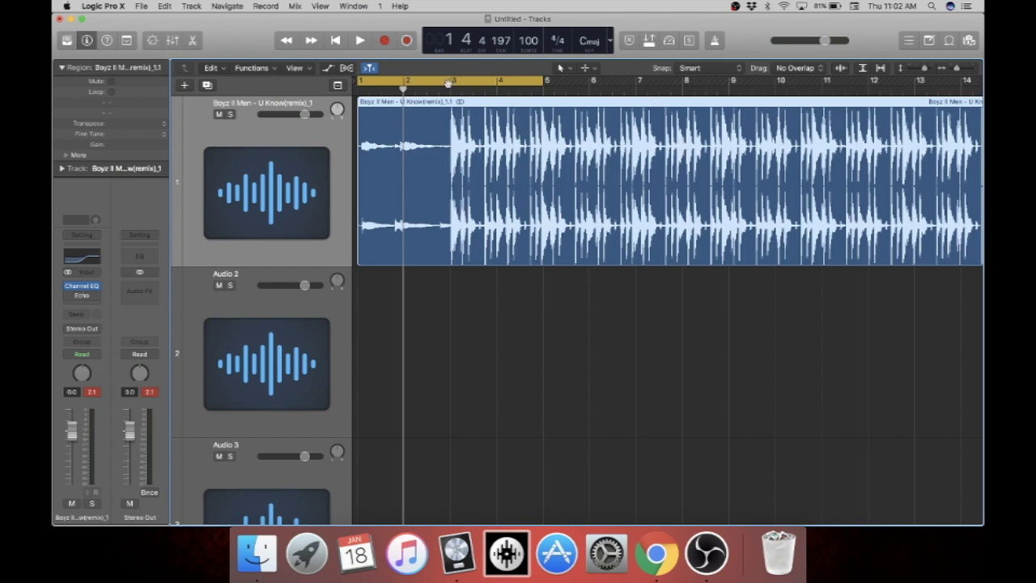
Shift the cycle range to about bars 5.5 to 9.5 and extend its start back to bar 3
{"action": "left_click_drag", "start_coordinate": [449, 85], "coordinate": [662, 95]}
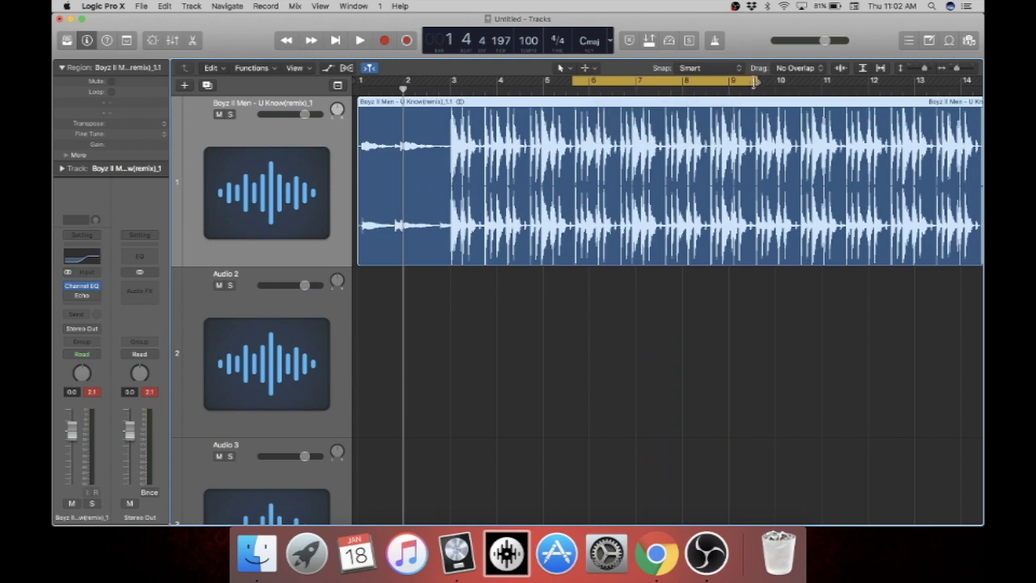
{"action": "scroll", "coordinate": [749, 89], "scroll_direction": "right", "scroll_amount": 2}
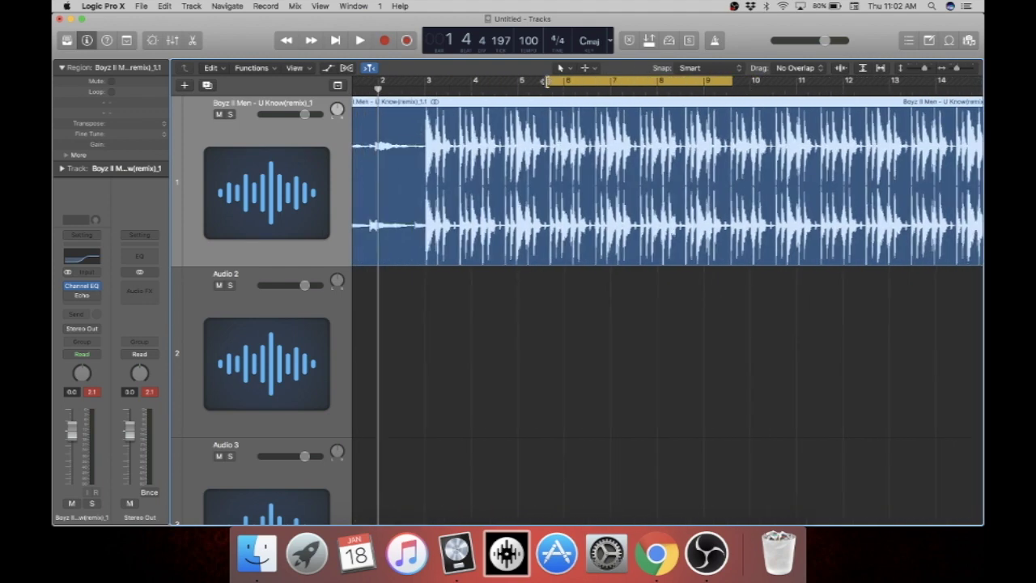
{"action": "left_click_drag", "start_coordinate": [557, 81], "coordinate": [426, 86]}
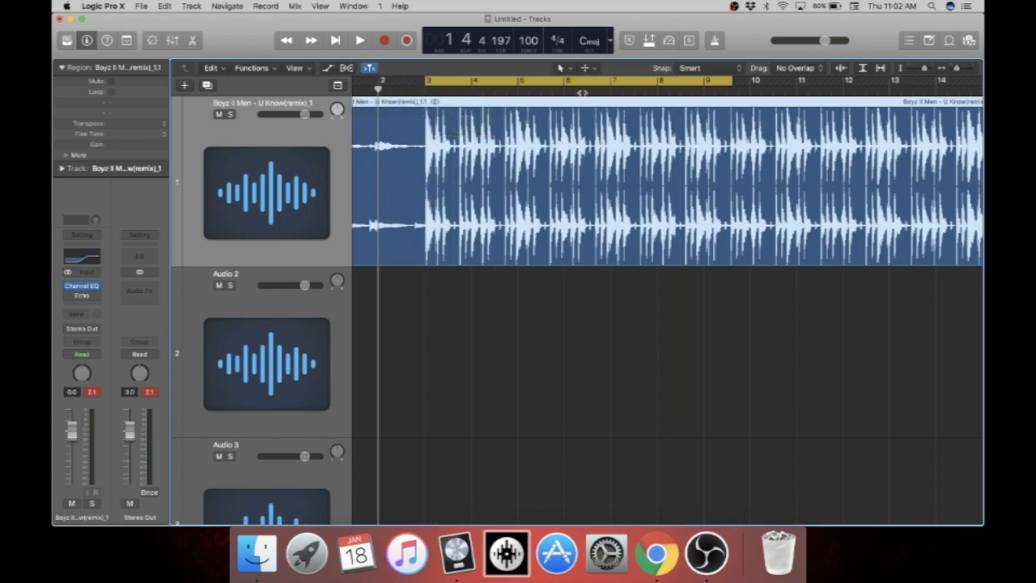
Move the cycle range to start at bar 1 and extend its end to the end of the song region near bar 17
{"action": "scroll", "coordinate": [619, 170], "scroll_direction": "down", "scroll_amount": 5}
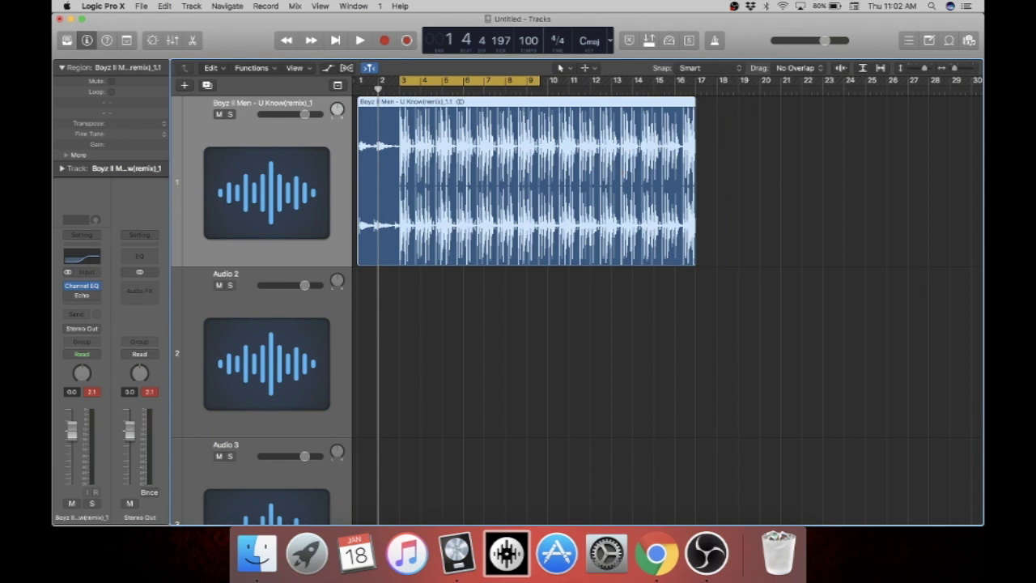
{"action": "left_click_drag", "start_coordinate": [472, 83], "coordinate": [431, 84]}
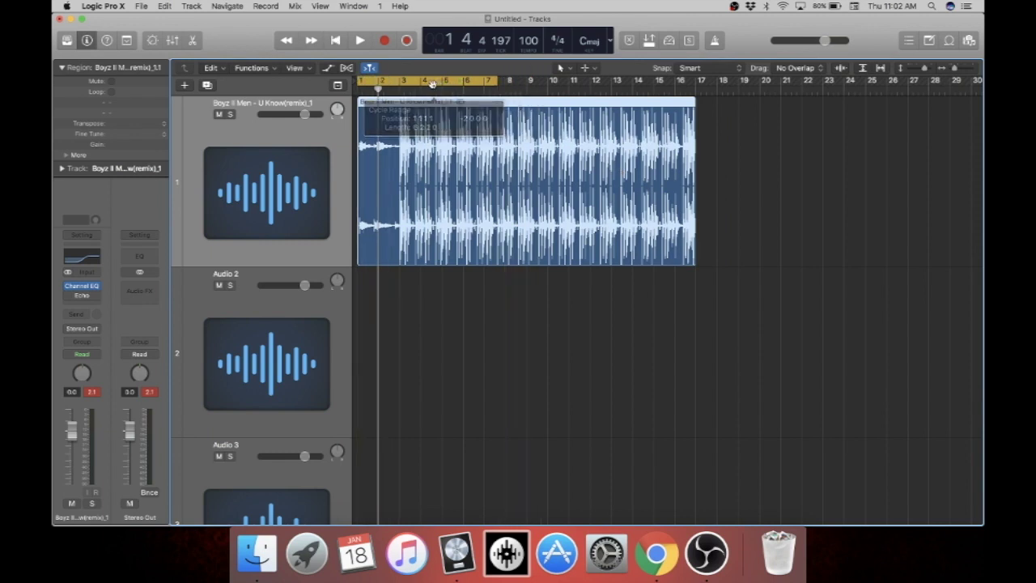
{"action": "left_click_drag", "start_coordinate": [506, 85], "coordinate": [699, 82]}
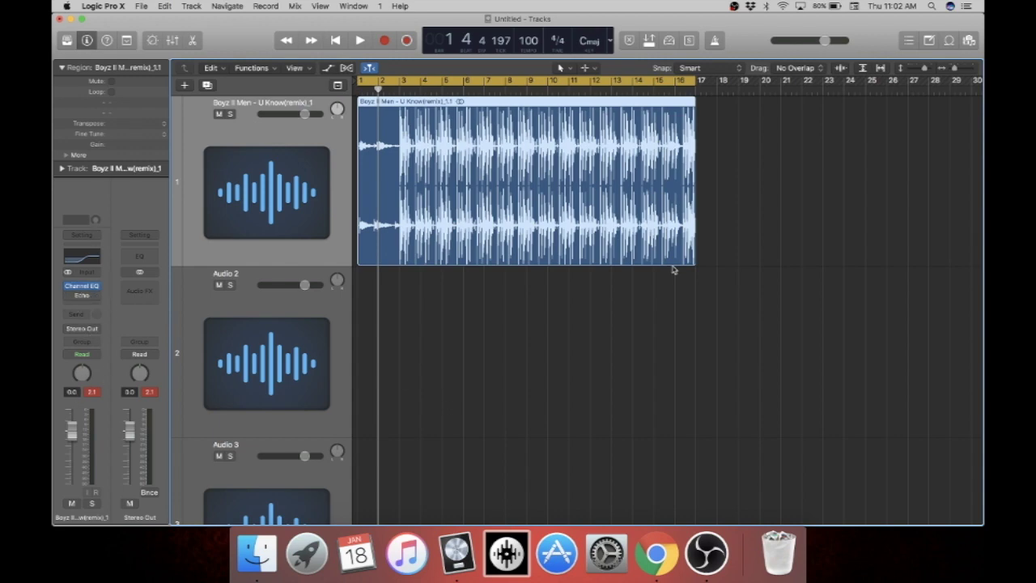
{"action": "key", "text": "super+Right"}
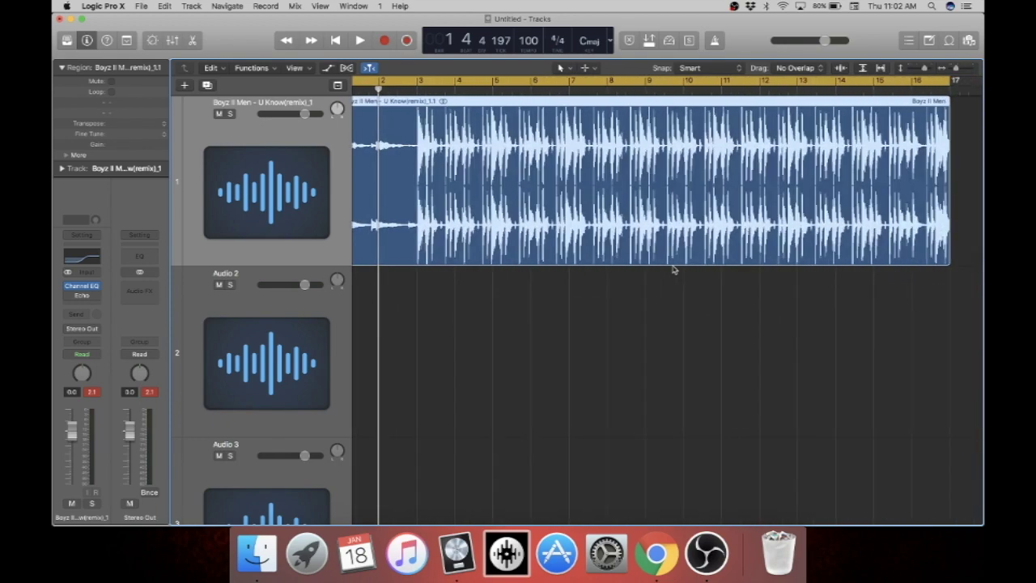
{"action": "scroll", "coordinate": [673, 270], "scroll_direction": "left", "scroll_amount": 2}
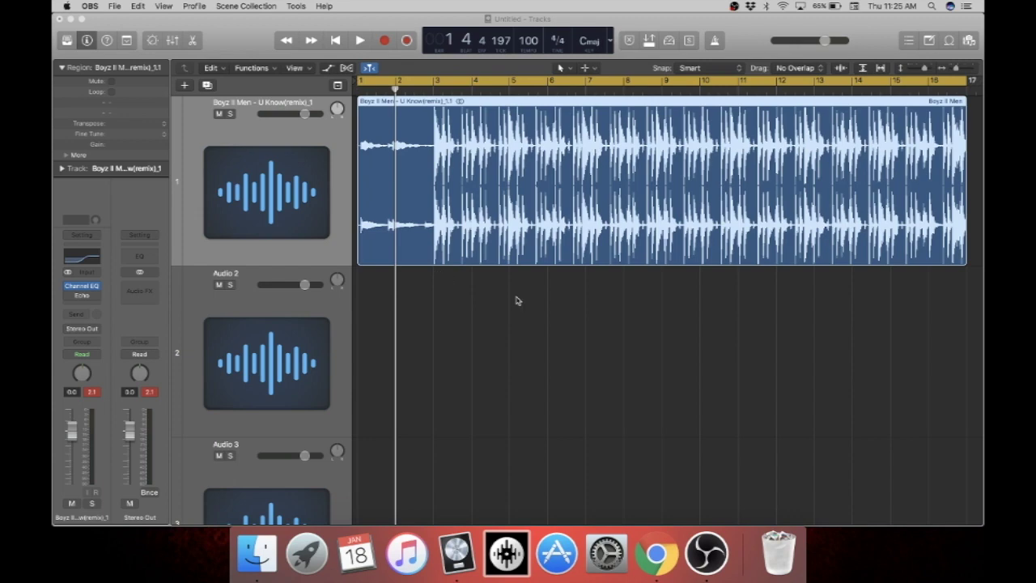
Switch back to Logic Pro X, select the Audio 3 track, and look over the track list and song region
{"action": "left_click", "coordinate": [304, 131]}
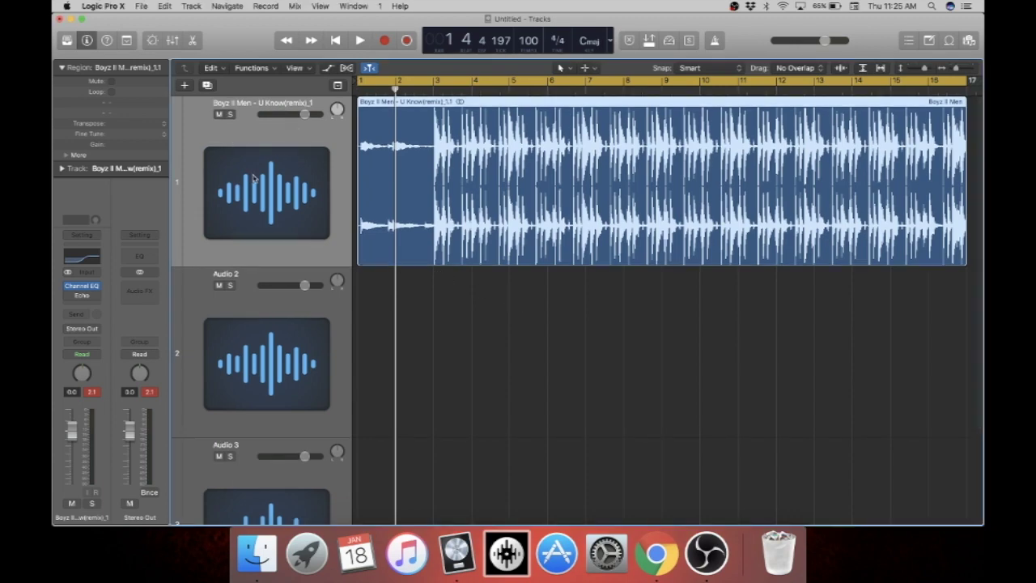
{"action": "left_click", "coordinate": [252, 302]}
{"action": "scroll", "coordinate": [250, 441], "scroll_direction": "down", "scroll_amount": 3}
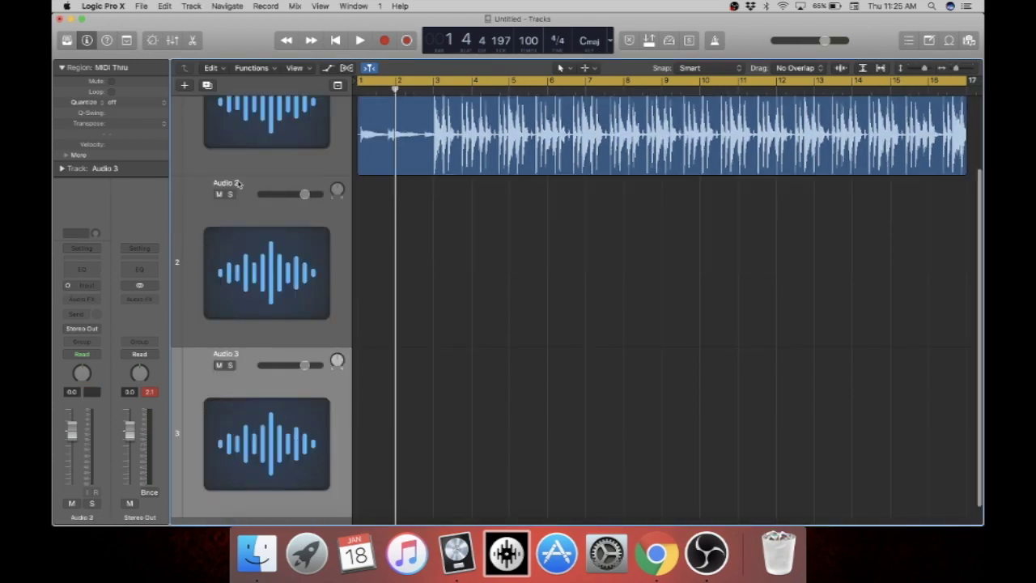
{"action": "scroll", "coordinate": [239, 185], "scroll_direction": "up", "scroll_amount": 3}
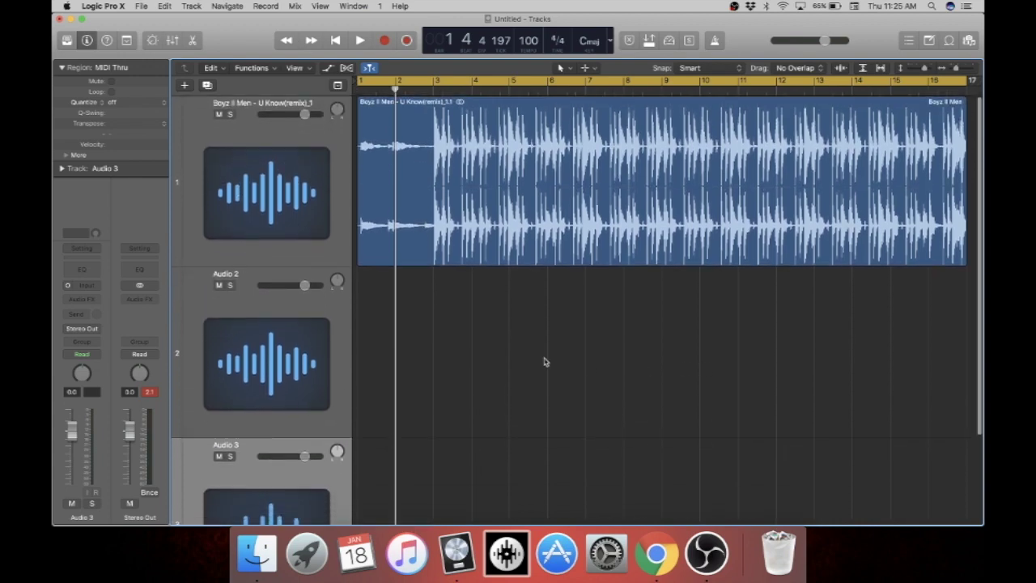
{"action": "scroll", "coordinate": [648, 346], "scroll_direction": "down", "scroll_amount": 6}
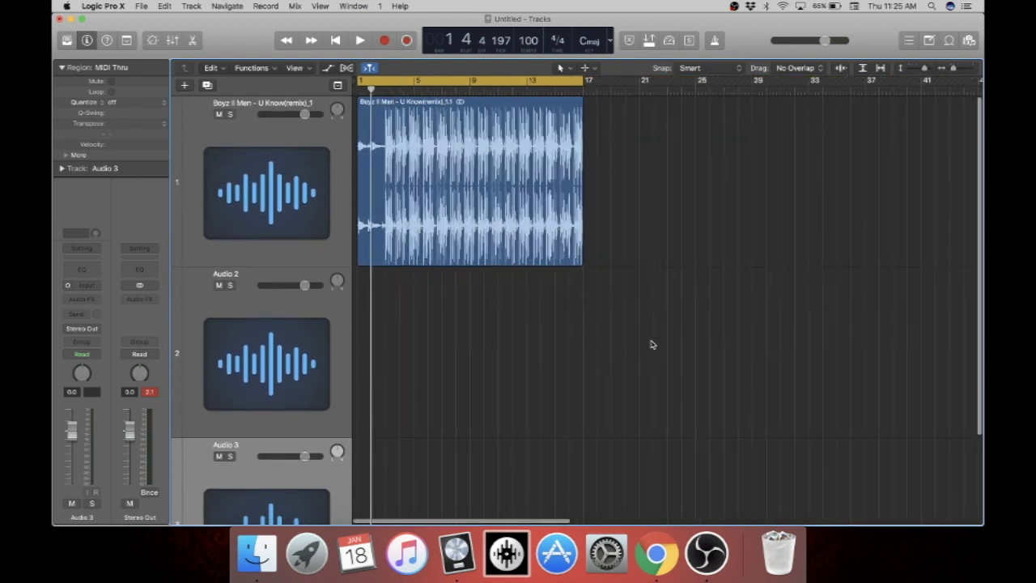
Show the project's audio files and add Boyz II Men - U Know(remix).aif to them
{"action": "left_click", "coordinate": [969, 41]}
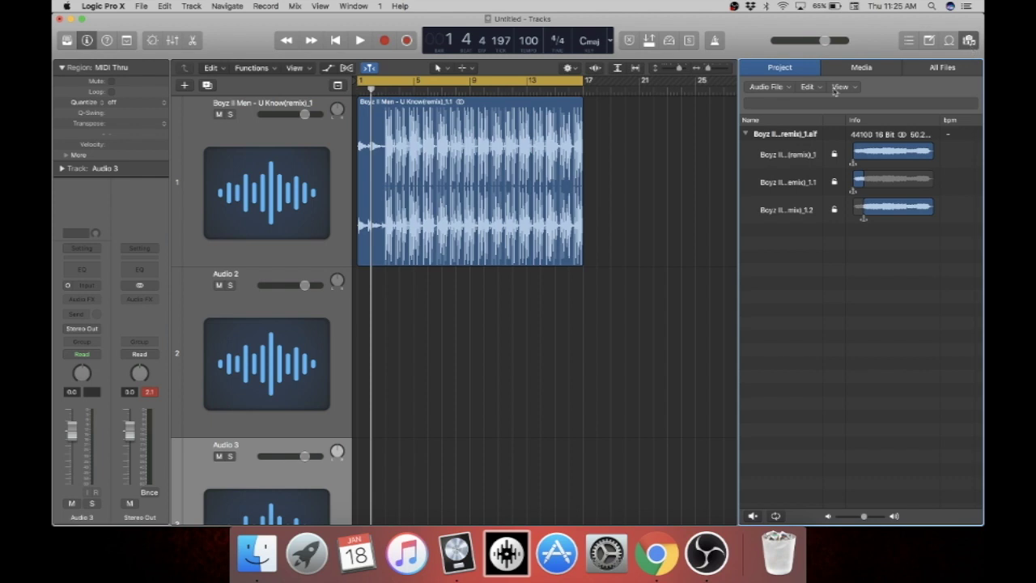
{"action": "left_click", "coordinate": [784, 87]}
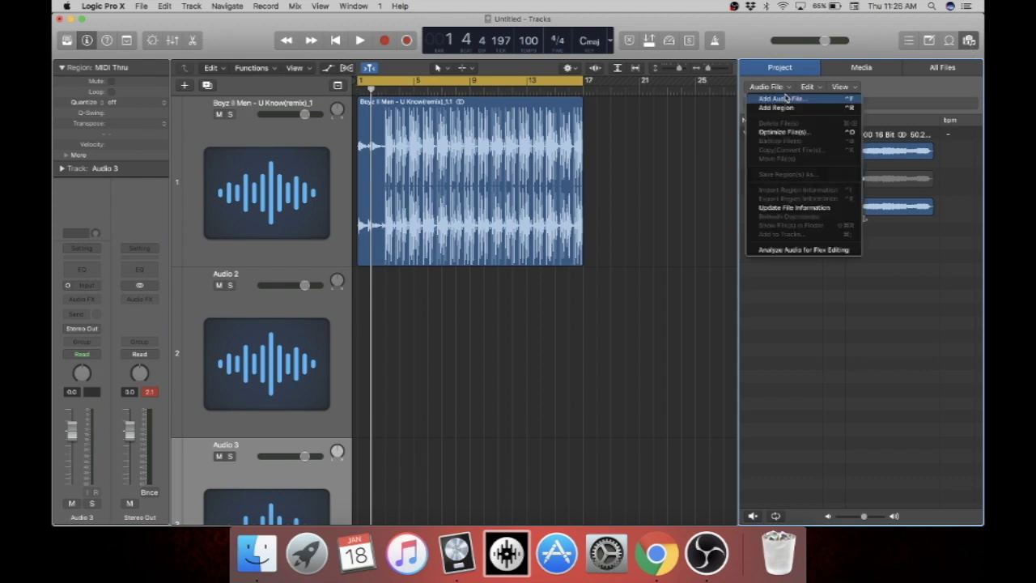
{"action": "left_click", "coordinate": [787, 98]}
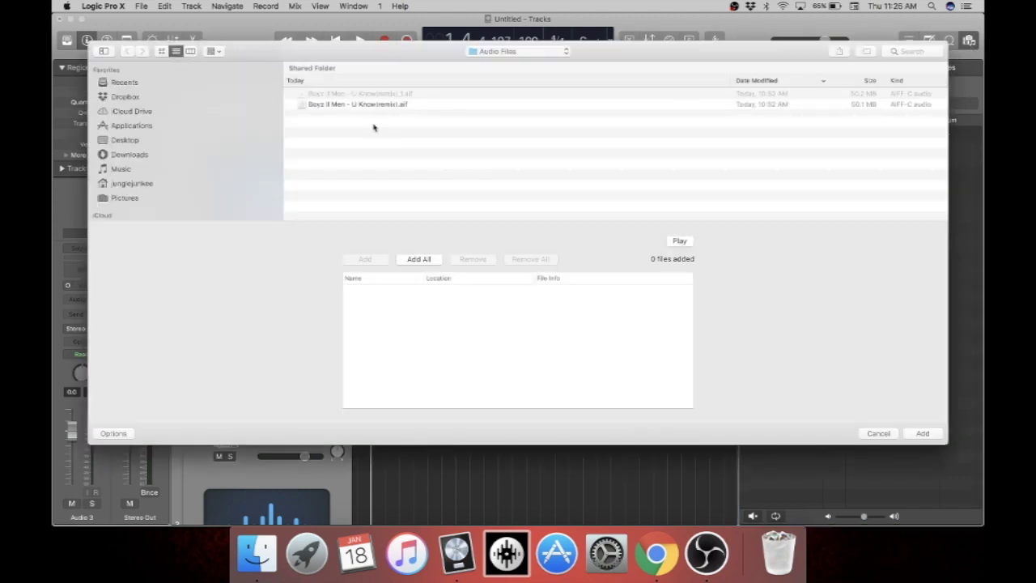
{"action": "left_click", "coordinate": [390, 106]}
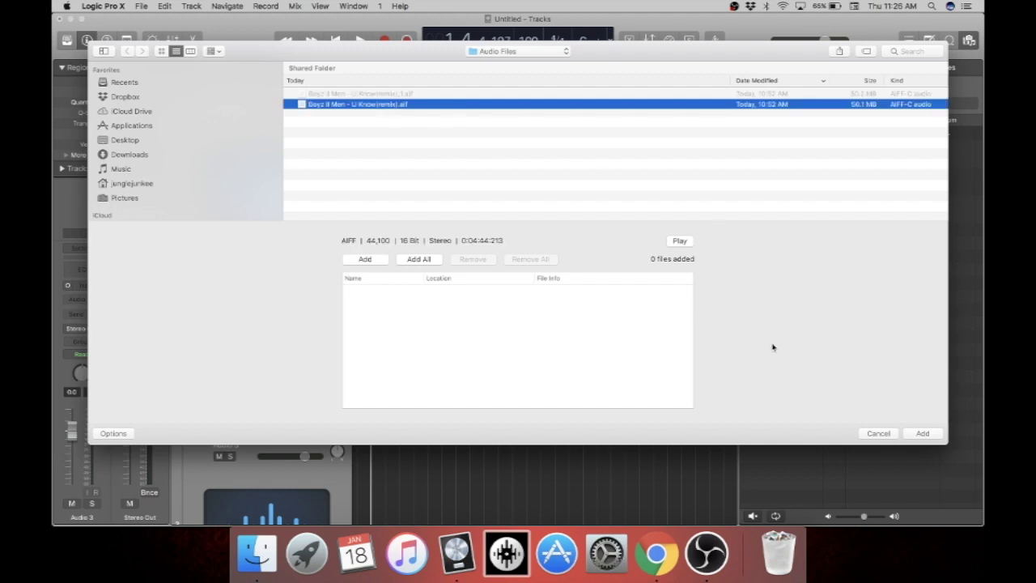
{"action": "left_click", "coordinate": [921, 433]}
{"action": "left_click", "coordinate": [921, 434]}
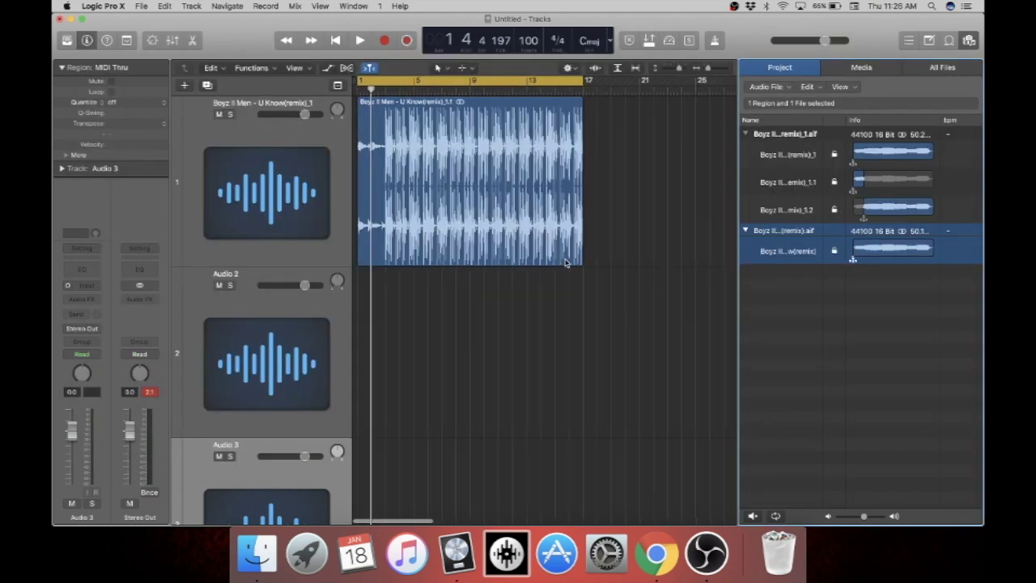
Remove the newly added Boyz II Men - U Know(remix).aif from the project's audio files
{"action": "scroll", "coordinate": [565, 261], "scroll_direction": "up", "scroll_amount": 5}
{"action": "scroll", "coordinate": [565, 262], "scroll_direction": "down", "scroll_amount": 2}
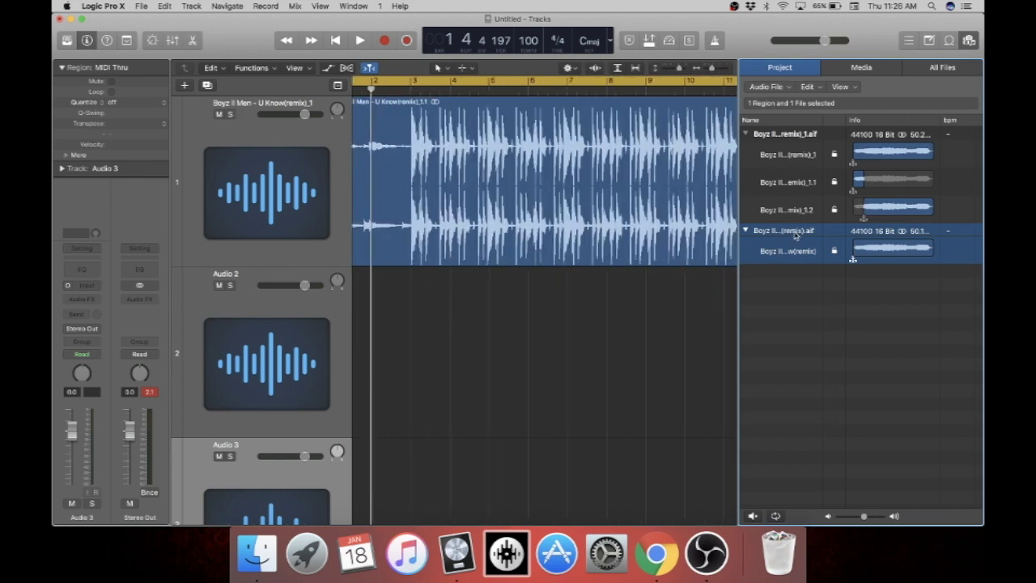
{"action": "key", "text": "Delete"}
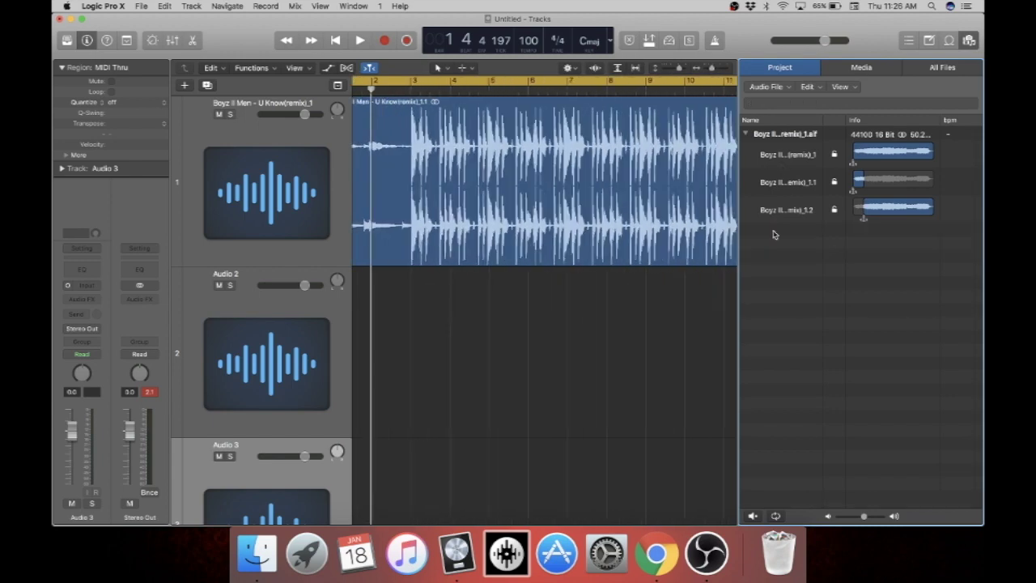
{"action": "scroll", "coordinate": [640, 178], "scroll_direction": "right", "scroll_amount": 1}
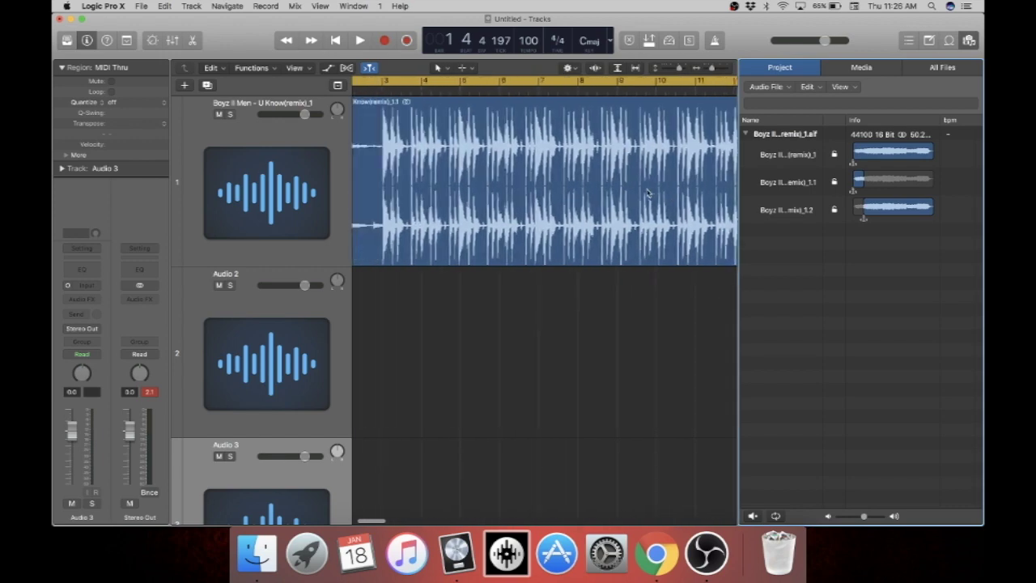
{"action": "scroll", "coordinate": [647, 193], "scroll_direction": "down", "scroll_amount": 2}
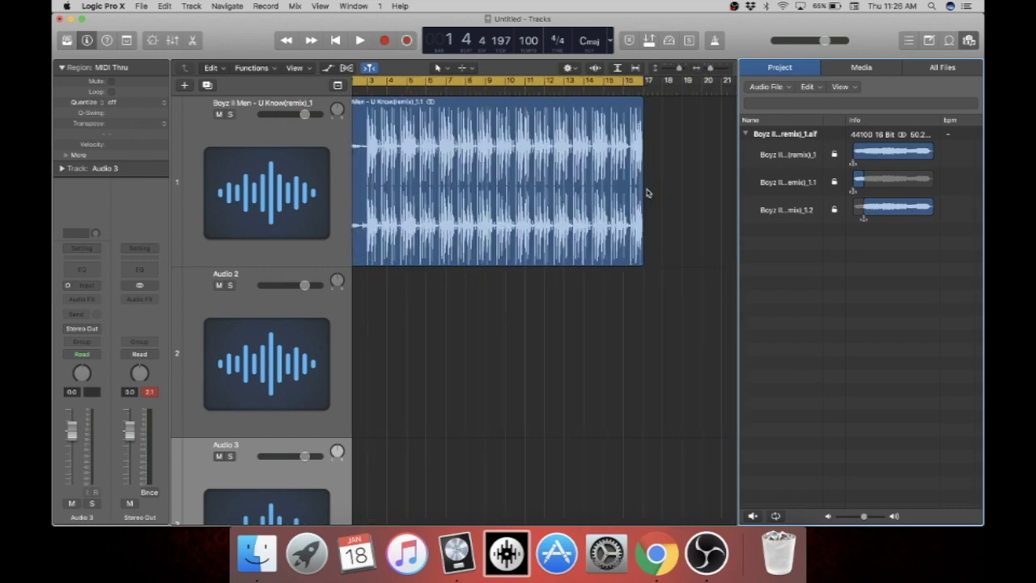
Place the project file Boyz II Men - U Know(remix)_1.aif on the second track and move its region to position 3 3 1 1
{"action": "left_click", "coordinate": [792, 136]}
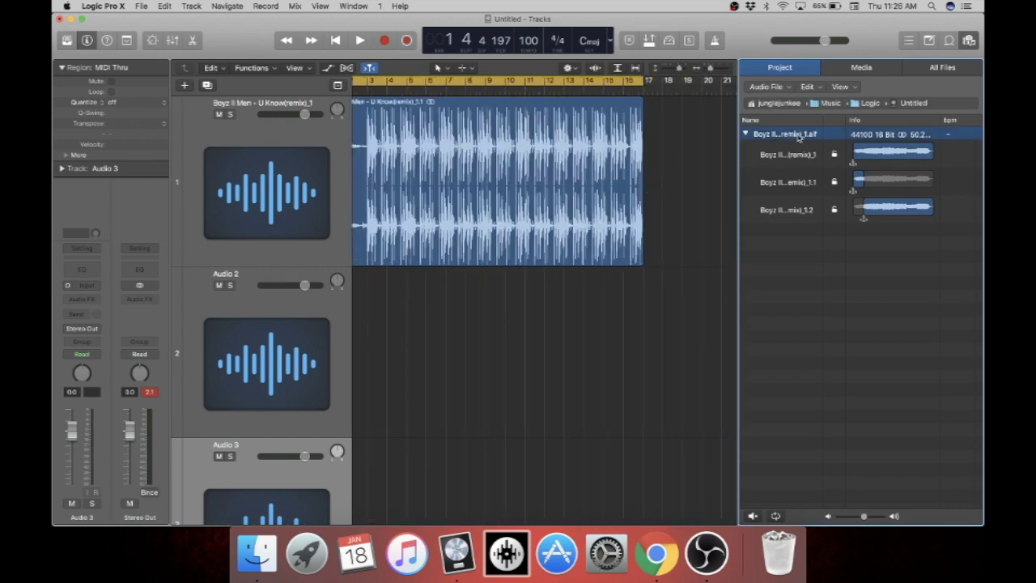
{"action": "left_click_drag", "start_coordinate": [798, 138], "coordinate": [599, 328]}
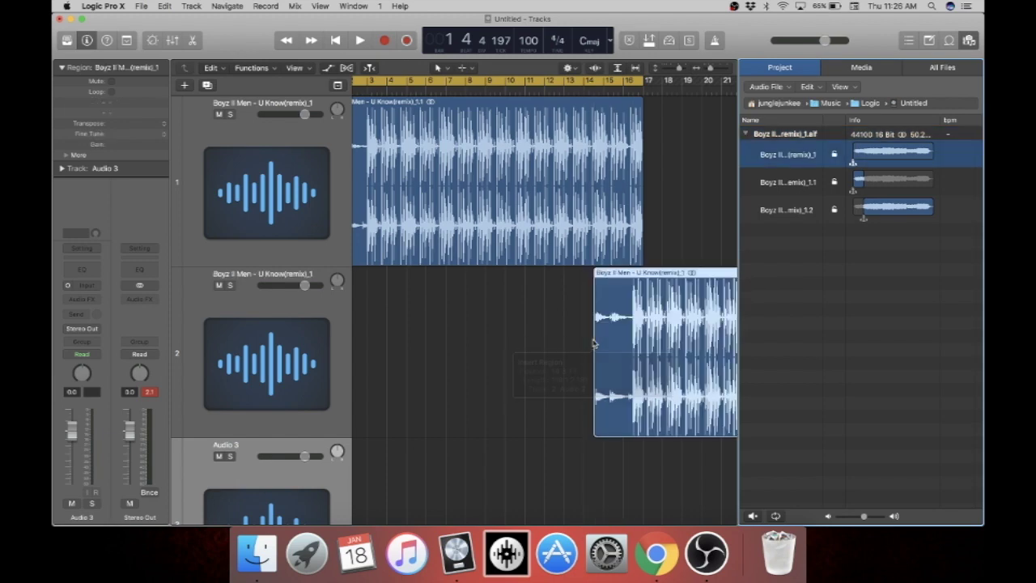
{"action": "left_click_drag", "start_coordinate": [710, 273], "coordinate": [493, 303]}
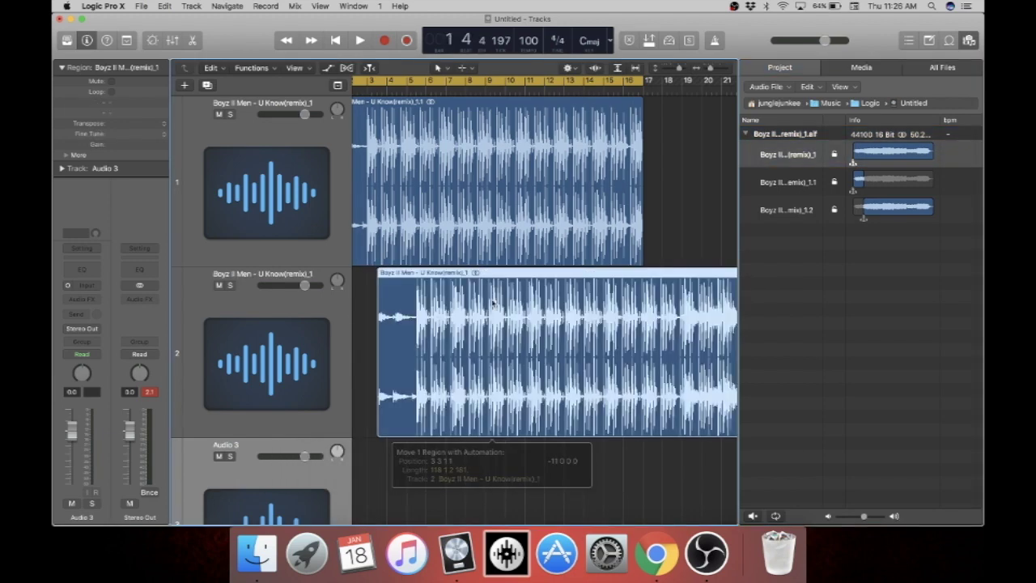
{"action": "scroll", "coordinate": [493, 302], "scroll_direction": "left", "scroll_amount": 3}
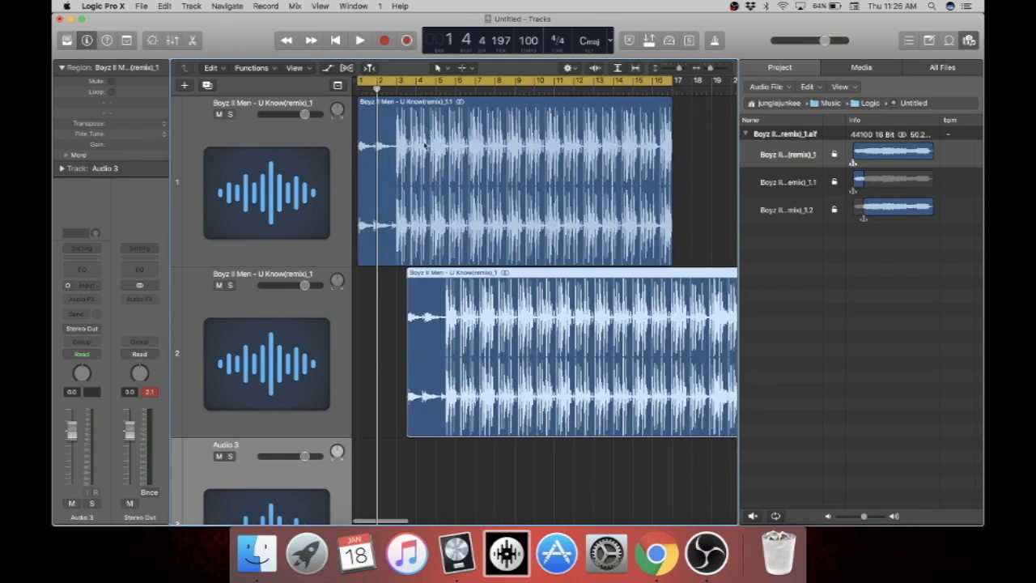
Solo the first song track, play it from bar 3, and turn its solo off during playback
{"action": "left_click", "coordinate": [479, 106]}
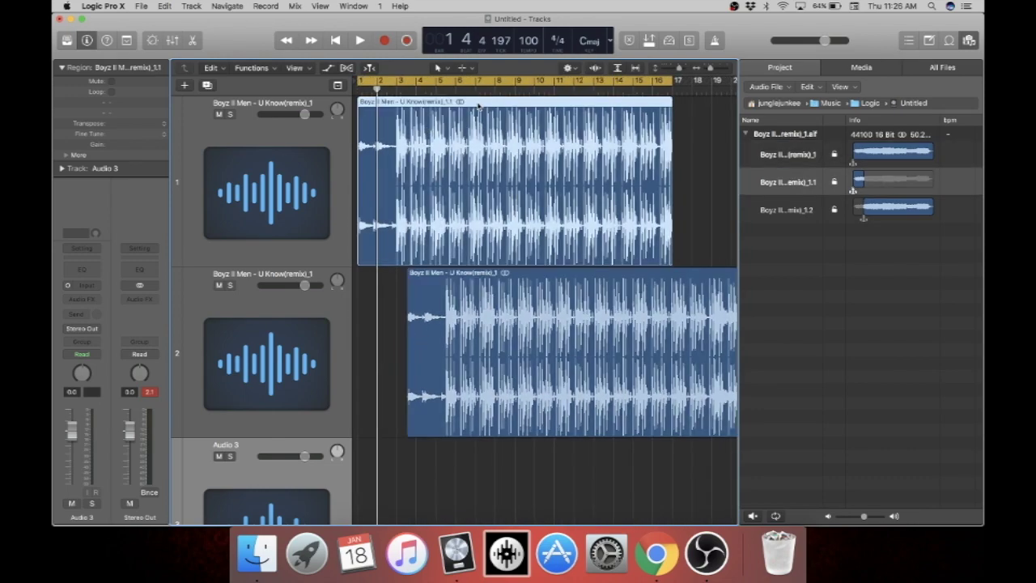
{"action": "left_click", "coordinate": [230, 115]}
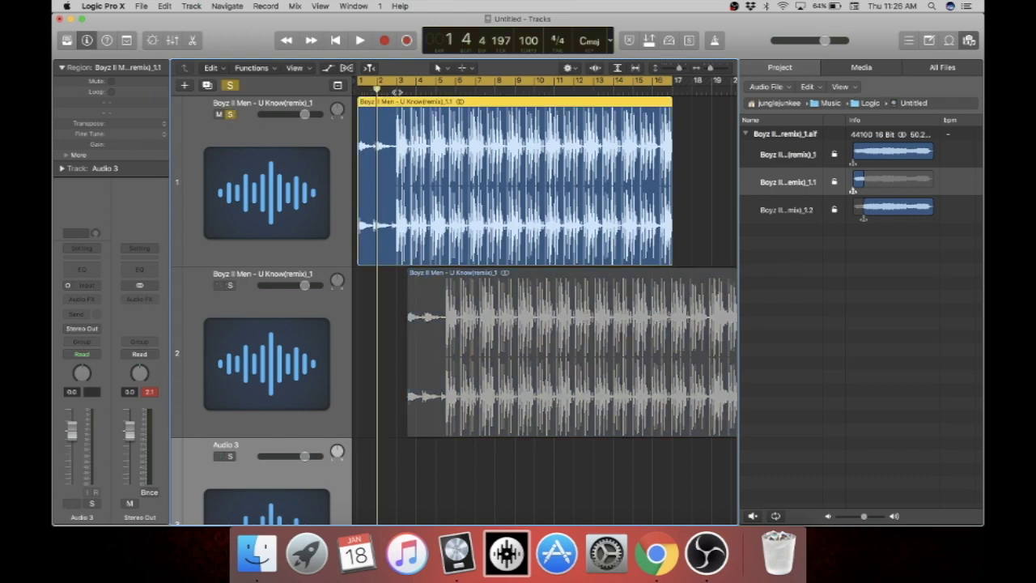
{"action": "left_click", "coordinate": [397, 91]}
{"action": "key", "text": "space"}
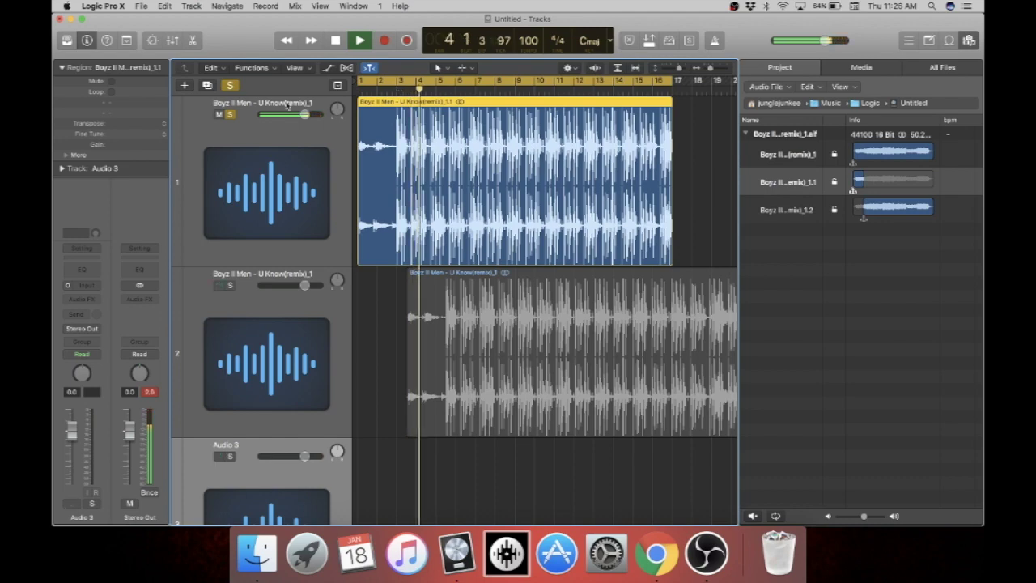
{"action": "left_click", "coordinate": [230, 115]}
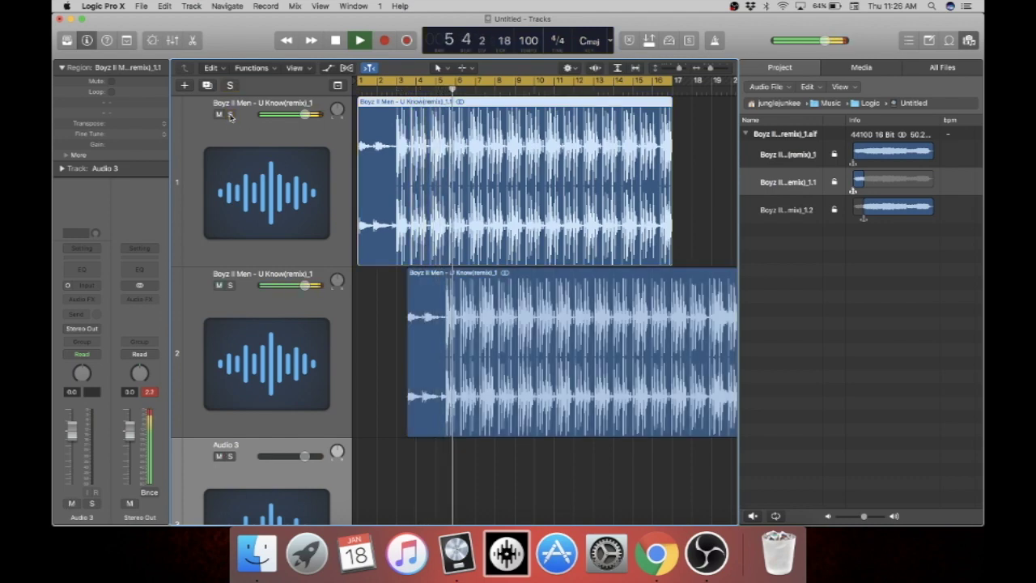
Mute the second song track during playback to hear the first alone, and unmute it again
{"action": "left_click", "coordinate": [218, 285]}
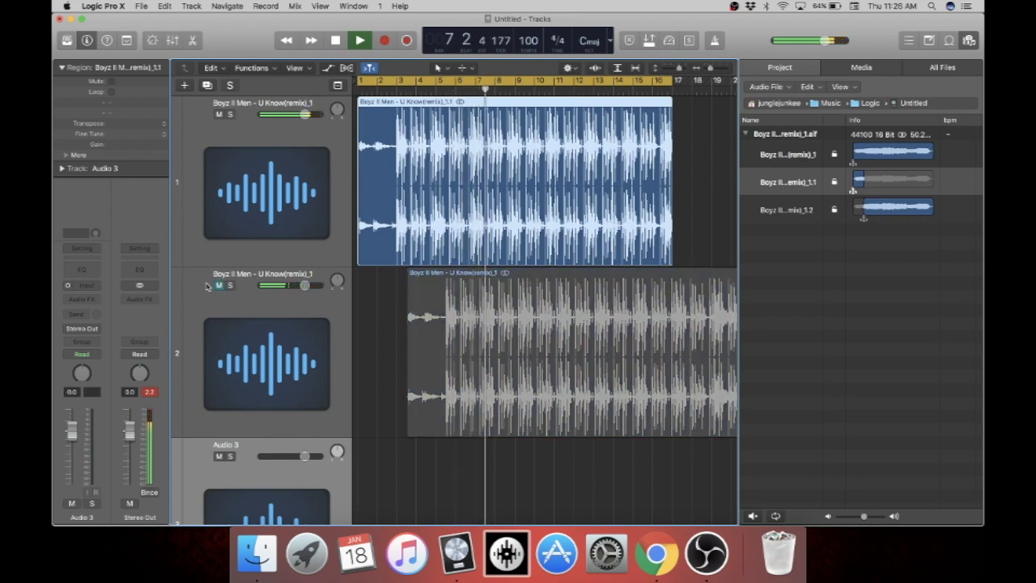
{"action": "scroll", "coordinate": [221, 290], "scroll_direction": "down", "scroll_amount": 2}
{"action": "scroll", "coordinate": [220, 290], "scroll_direction": "down", "scroll_amount": 1}
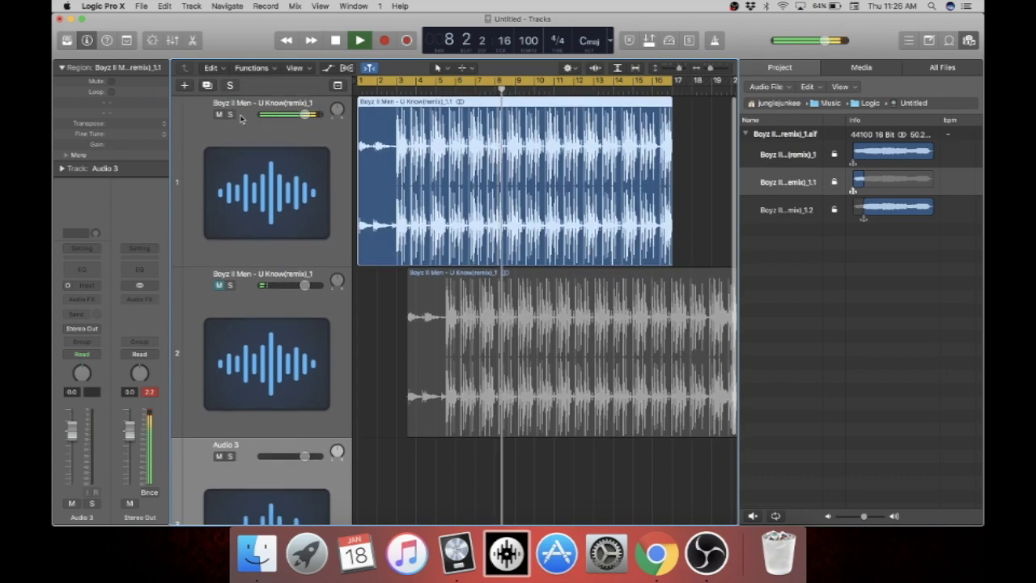
{"action": "left_click", "coordinate": [218, 286]}
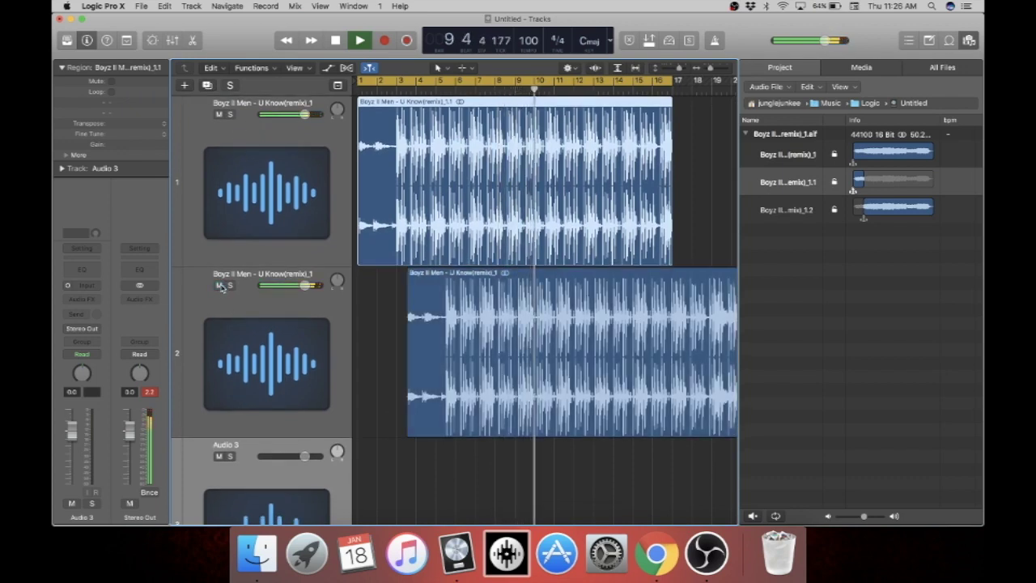